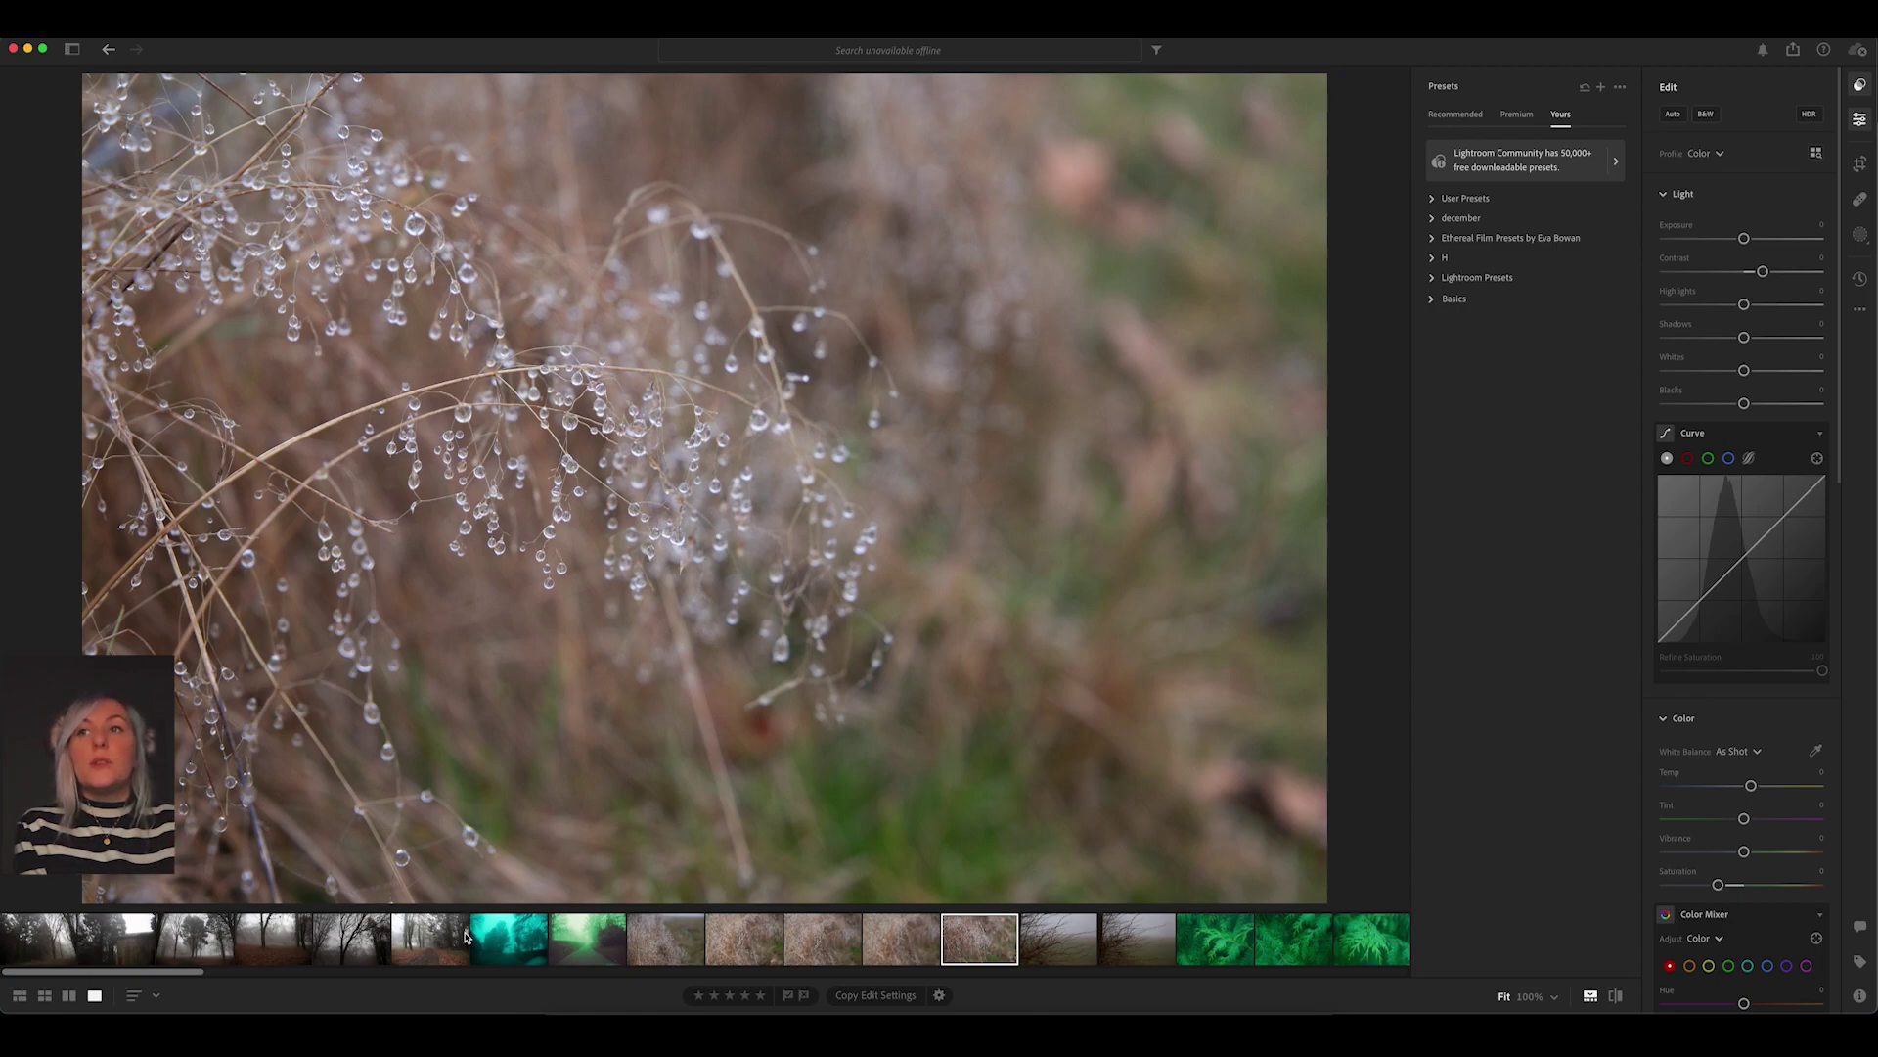
# Expand the Ethereal Film Presets group among the saved presets.
pyautogui.hscroll(15, 465, 936)
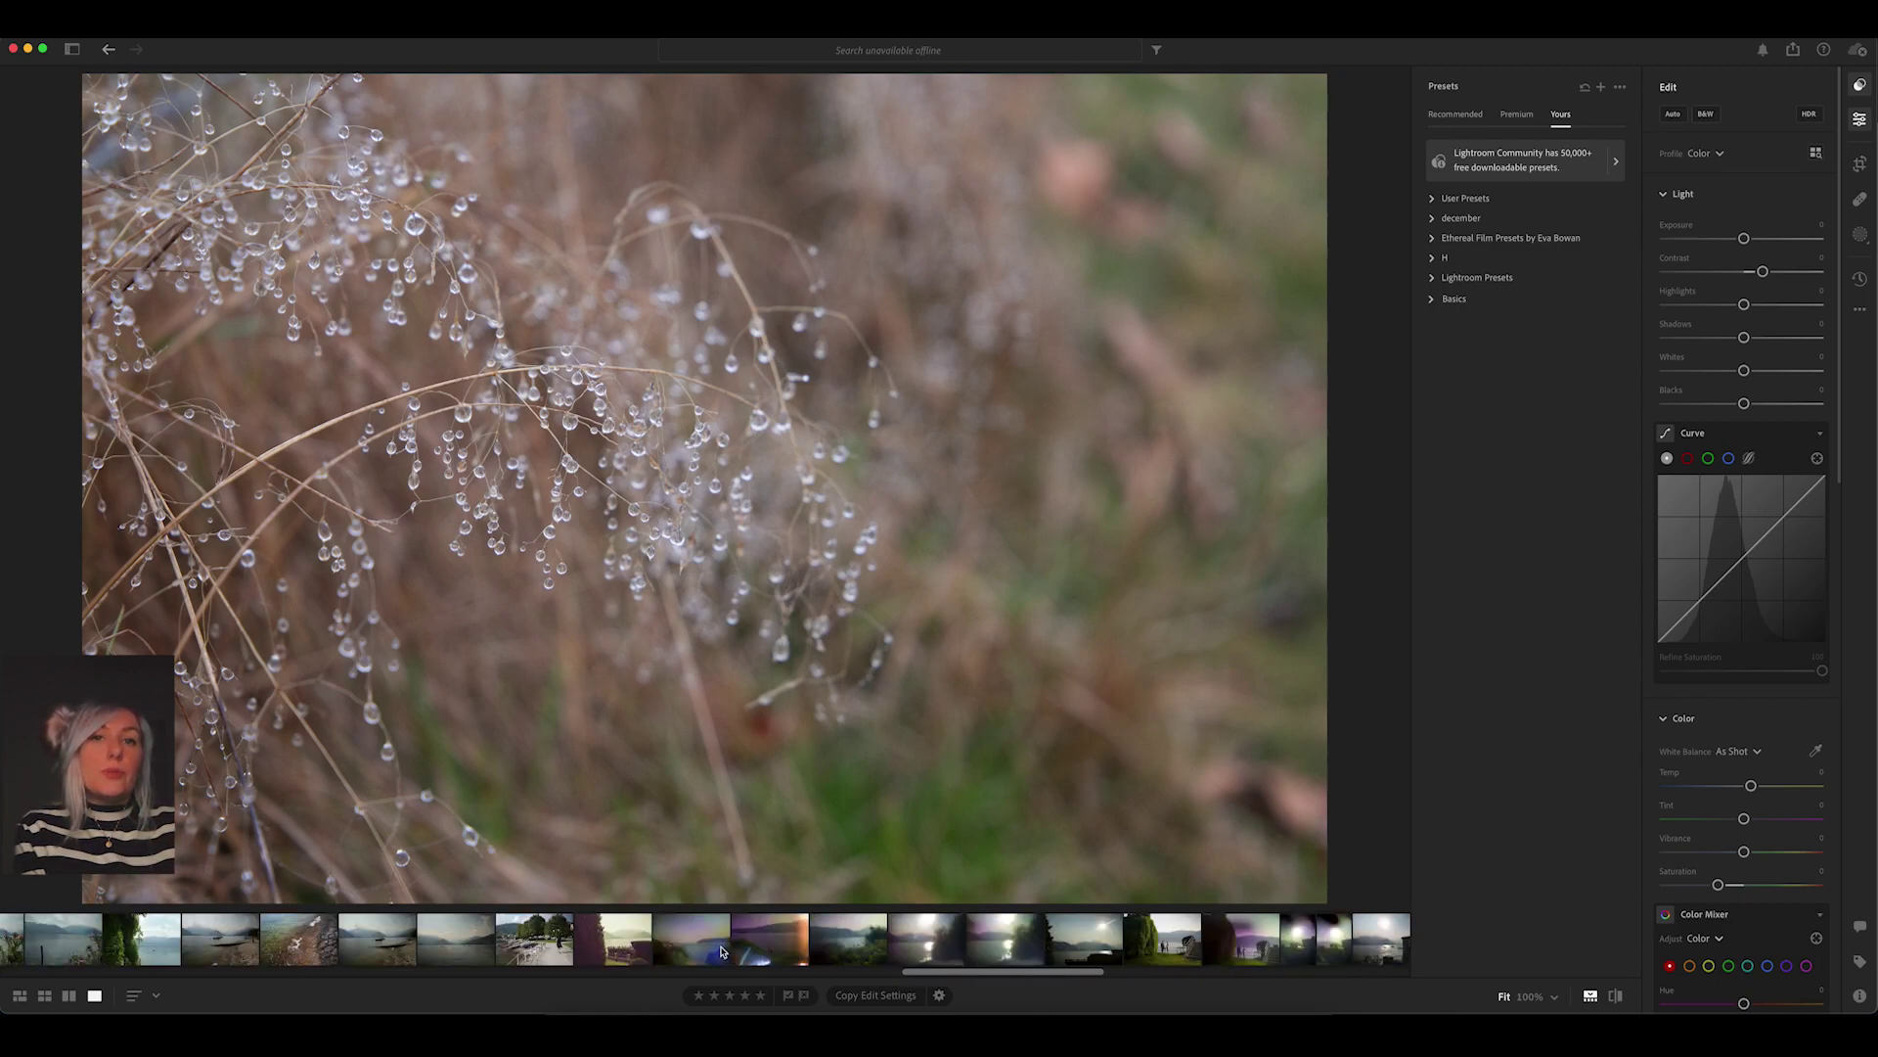
pyautogui.hscroll(-12, 721, 951)
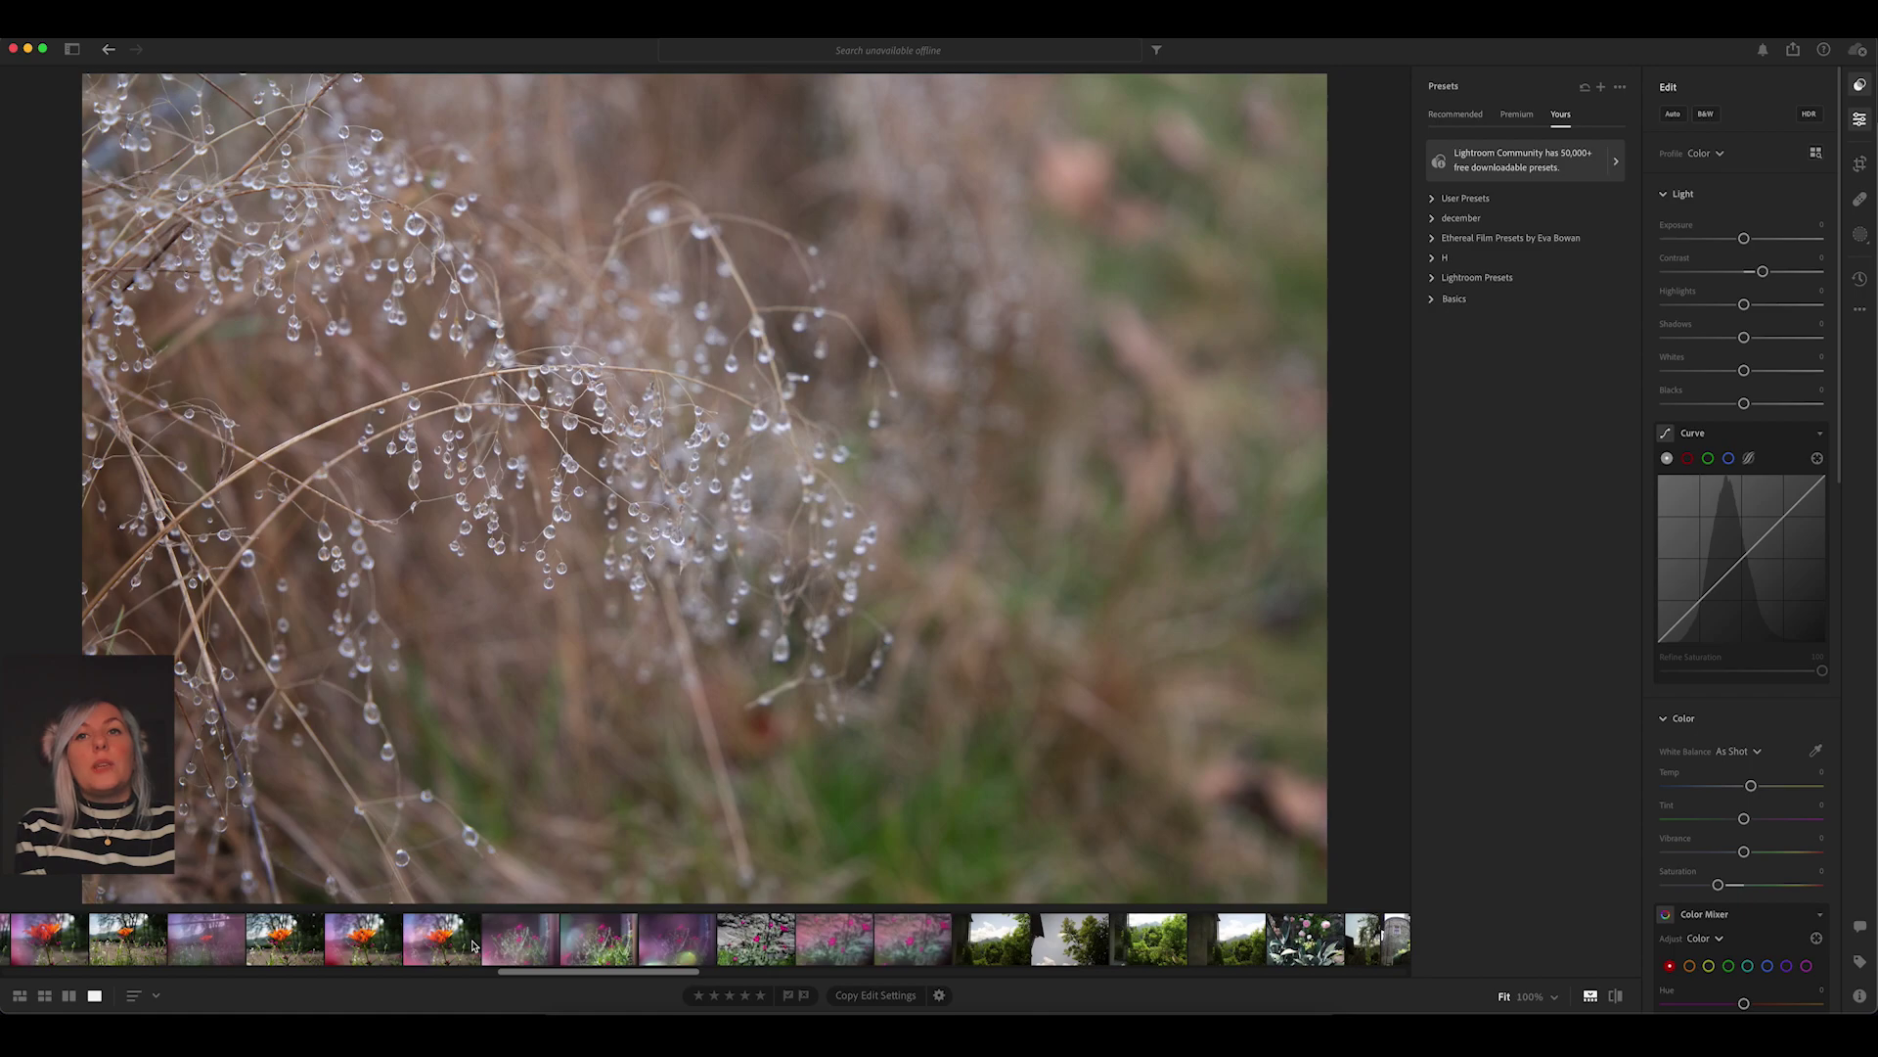
pyautogui.hscroll(-3, 469, 945)
pyautogui.hscroll(-2, 469, 945)
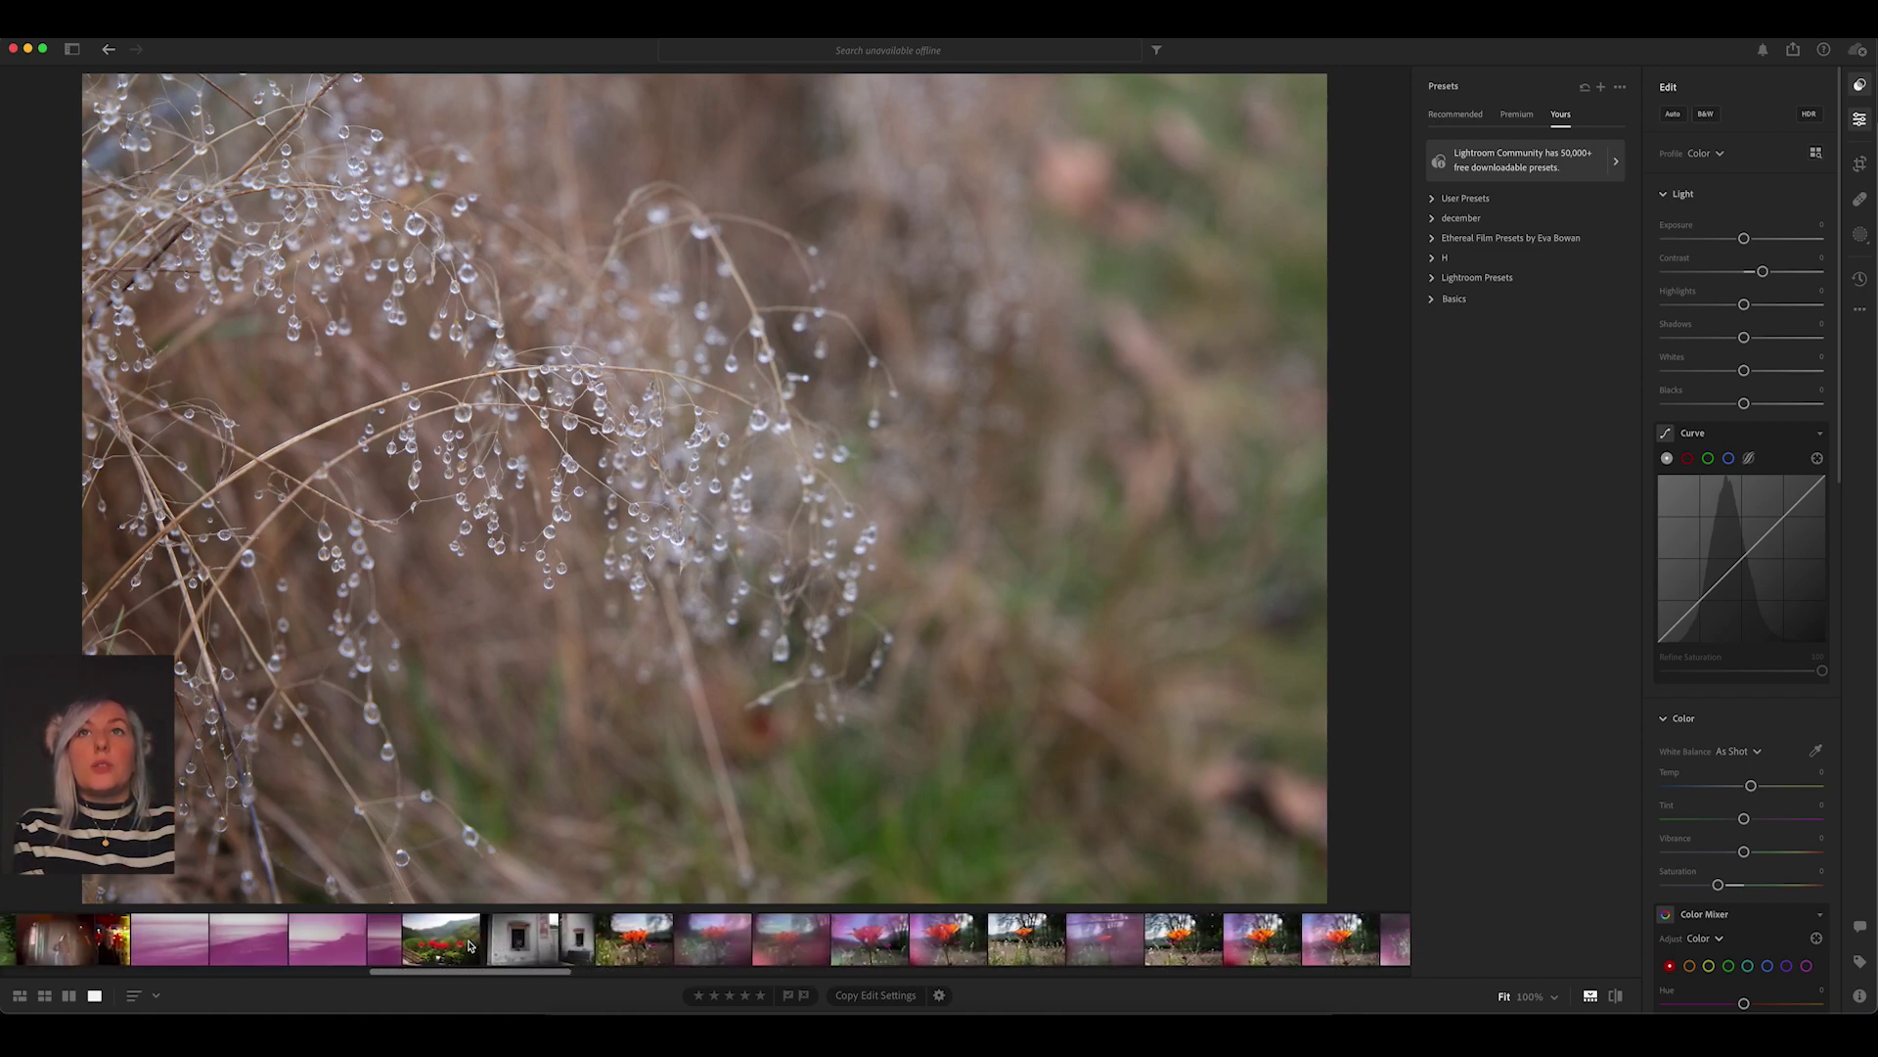
pyautogui.hscroll(-10, 469, 945)
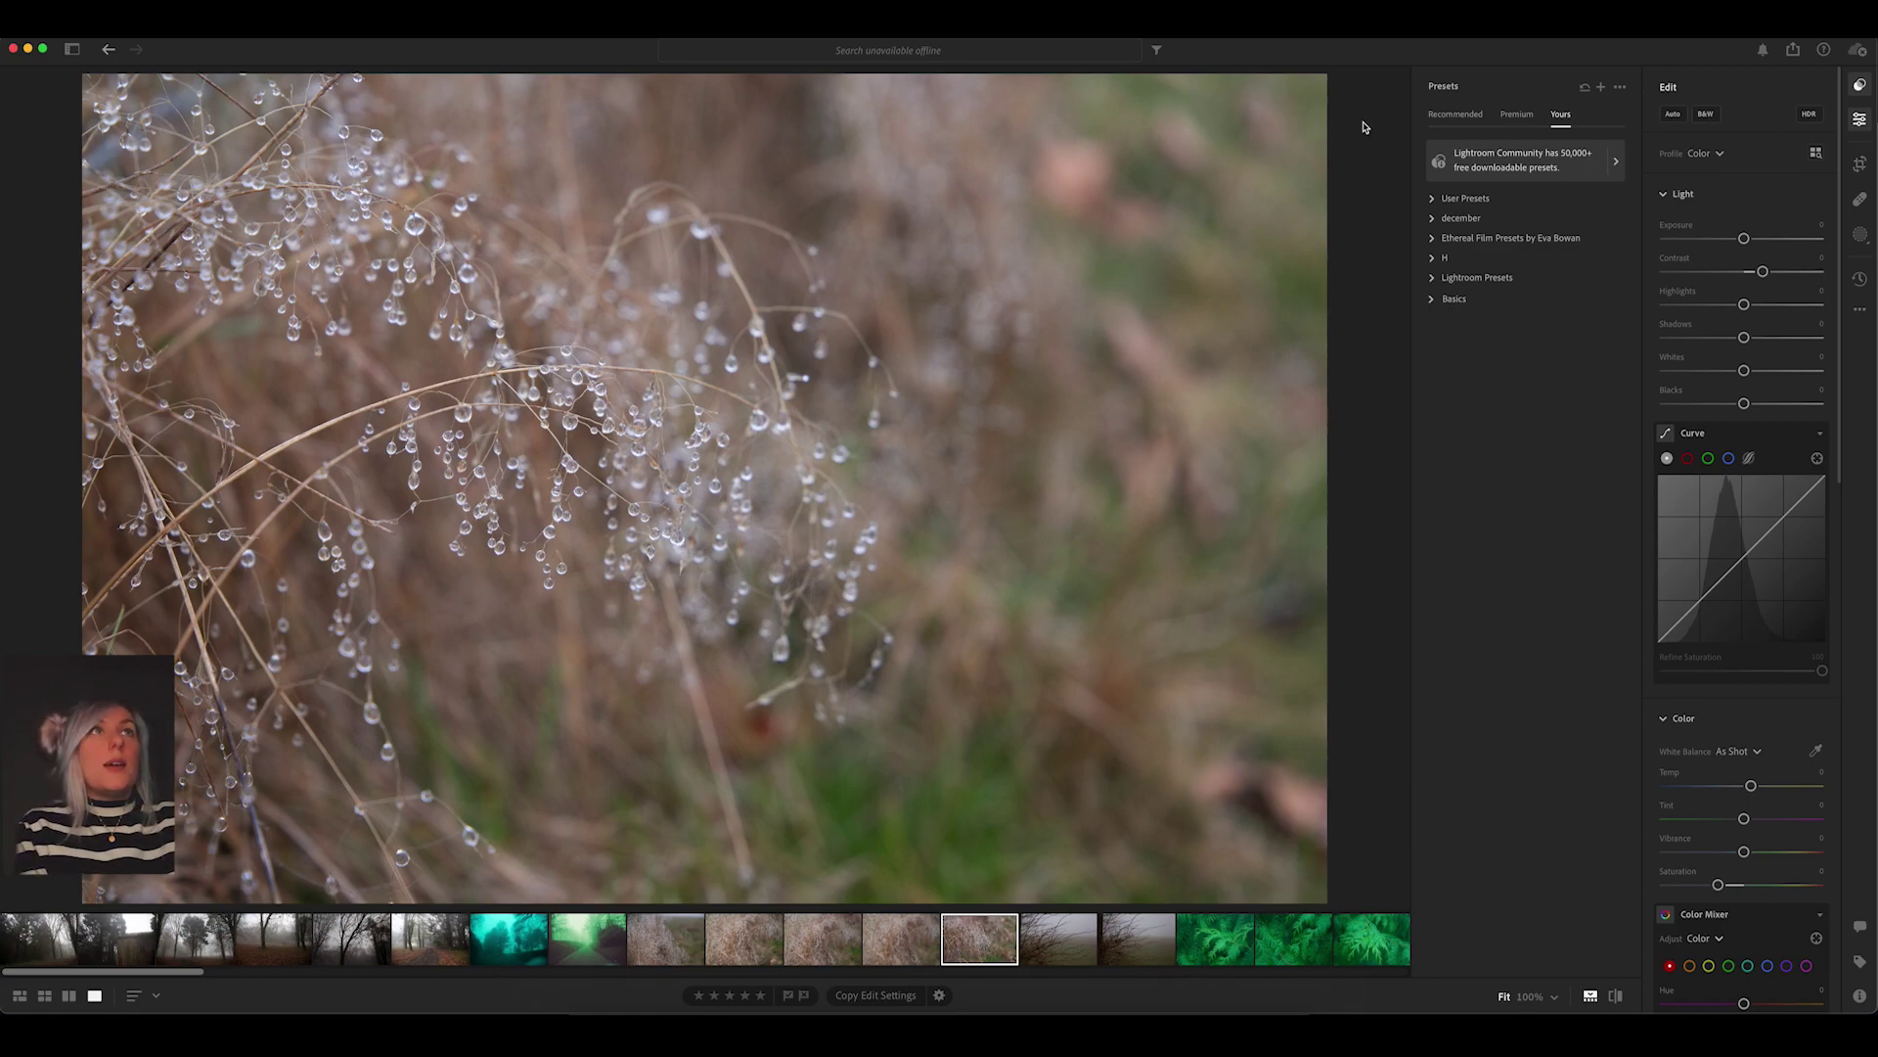
pyautogui.click(1434, 238)
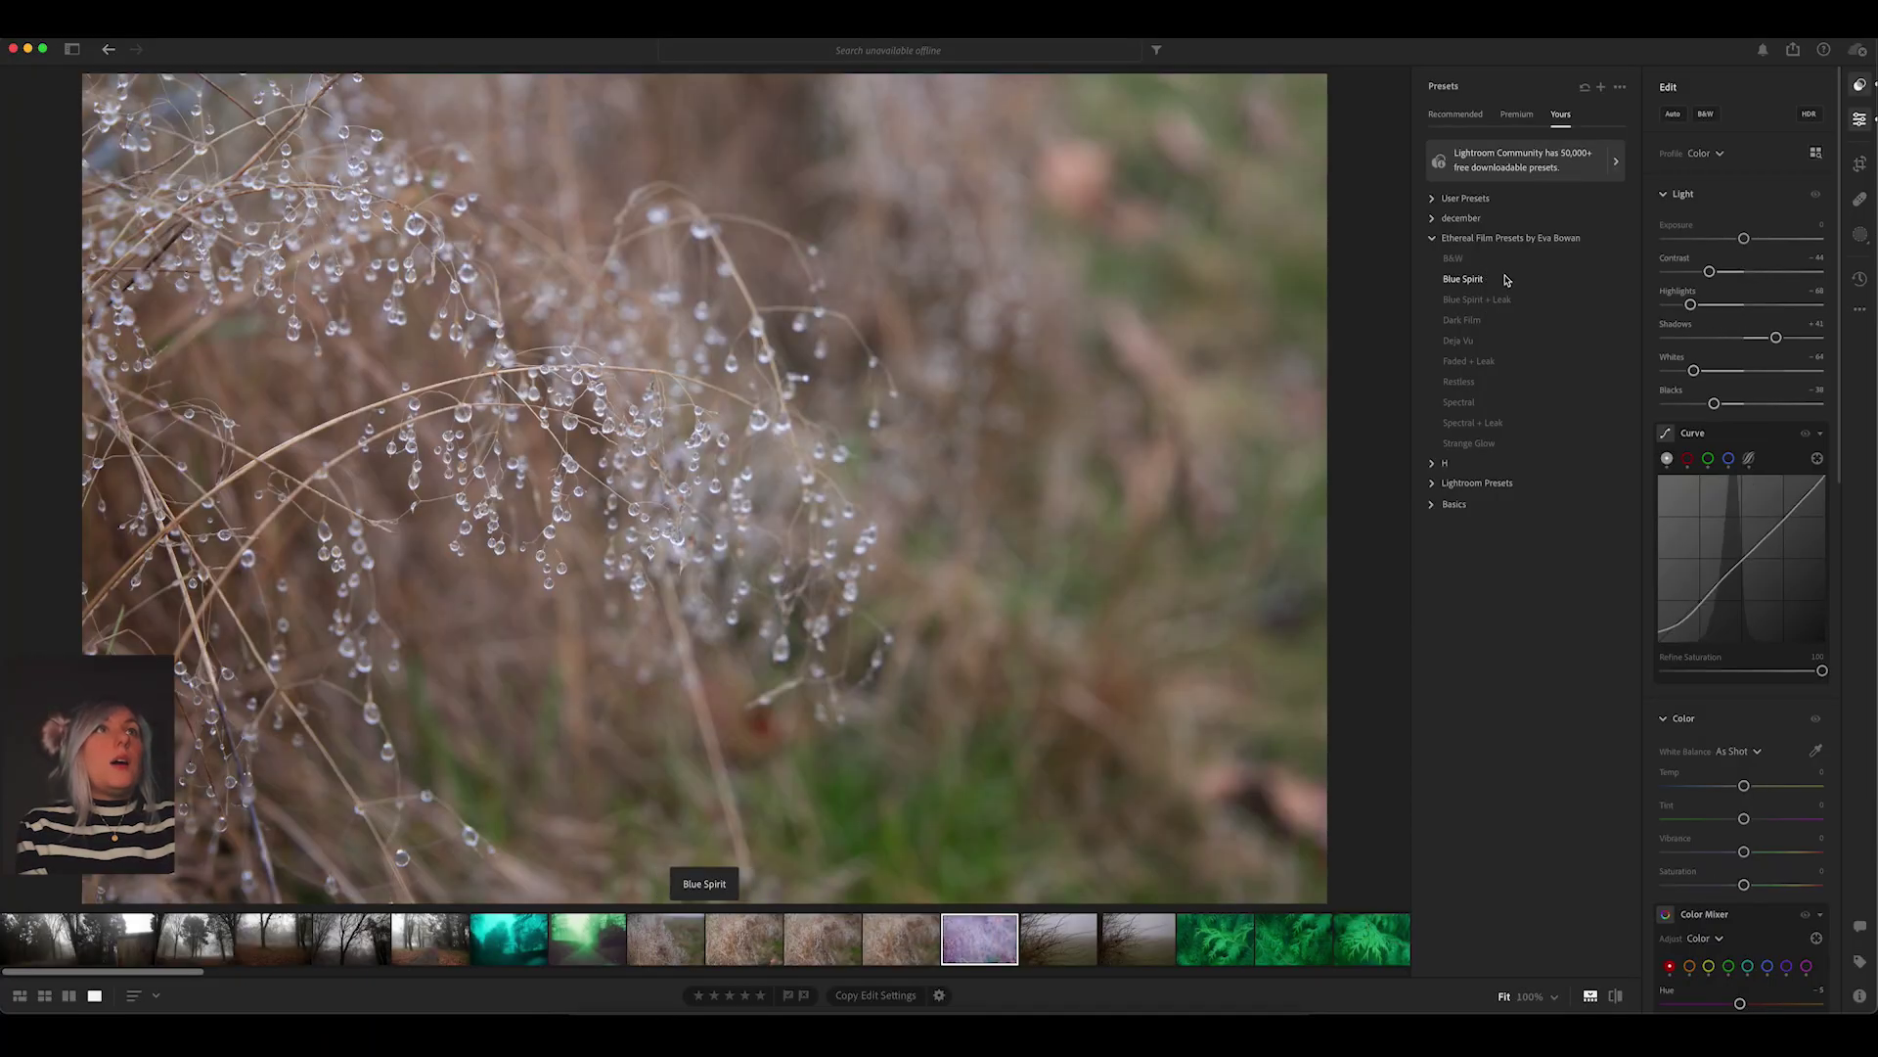
# Try the Blue Spirit, Blue Spirit + Leak, Dark Film and Deja Vu presets on the photo of dew-covered grass.
pyautogui.click(1489, 282)
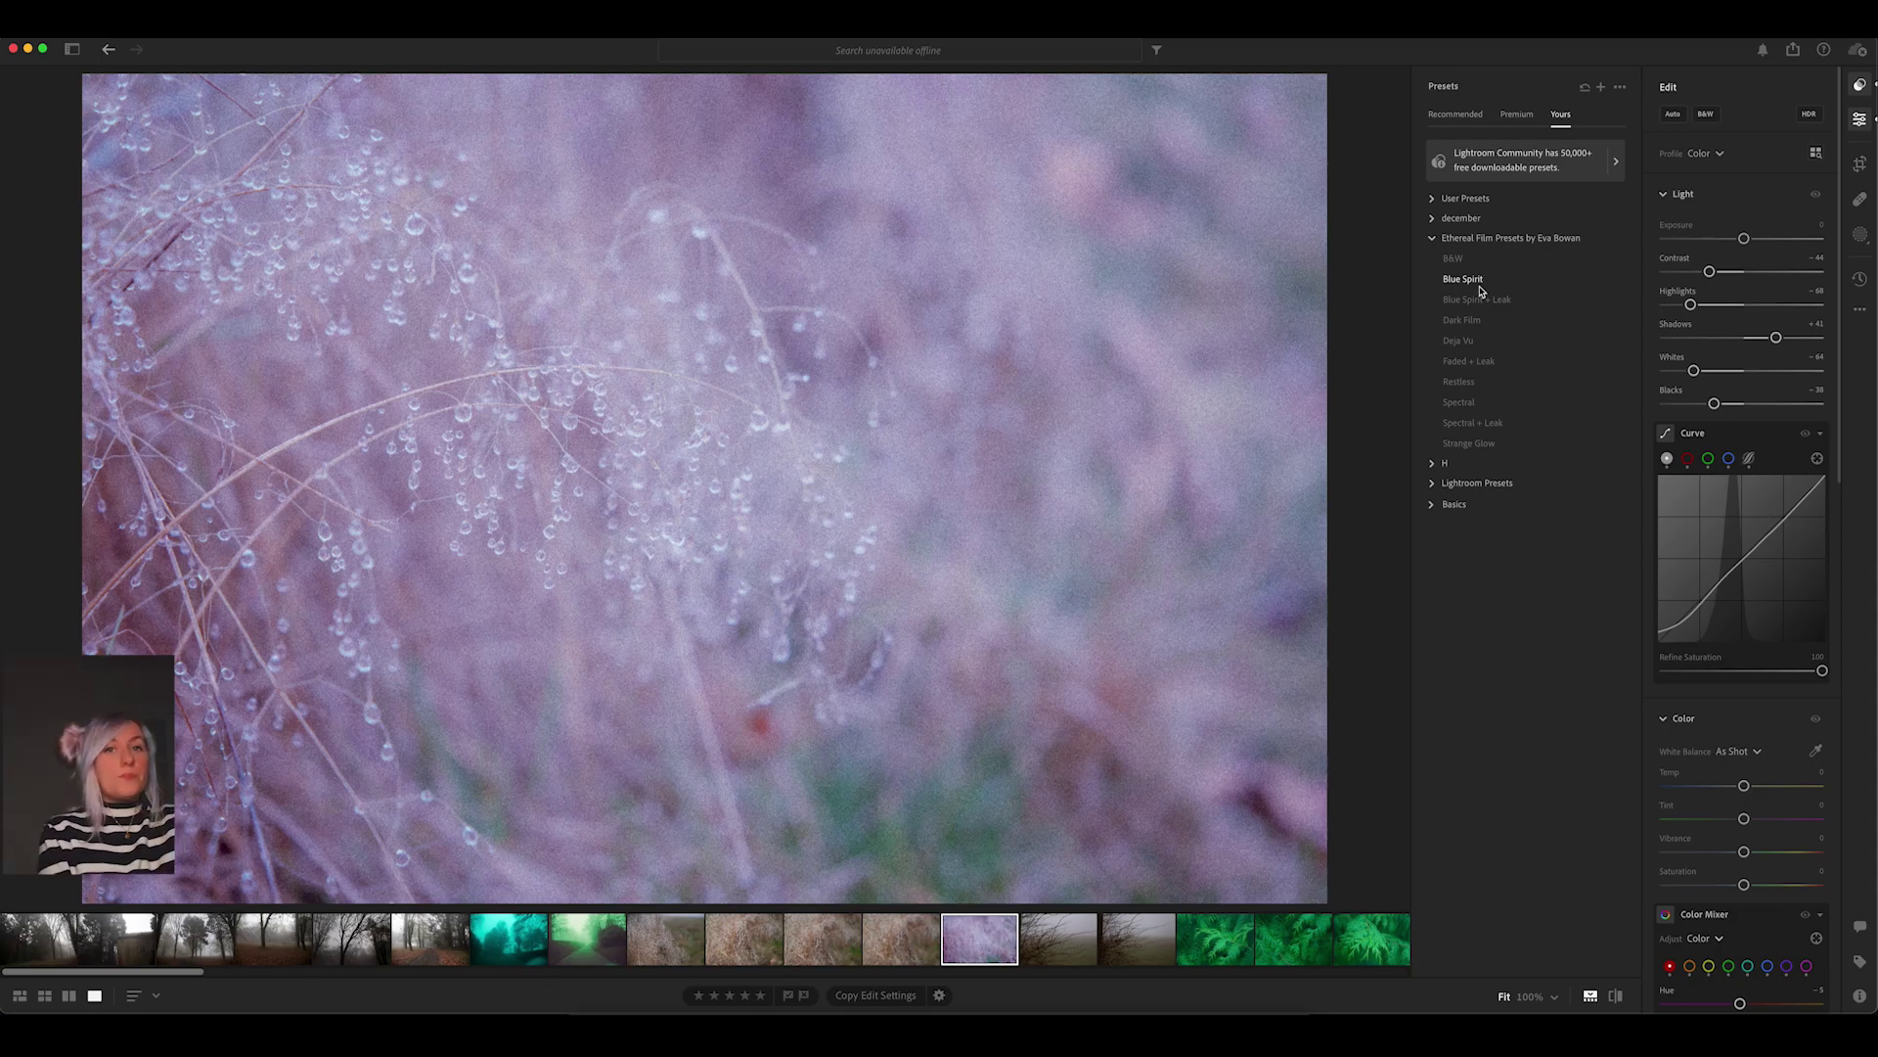
pyautogui.click(1467, 302)
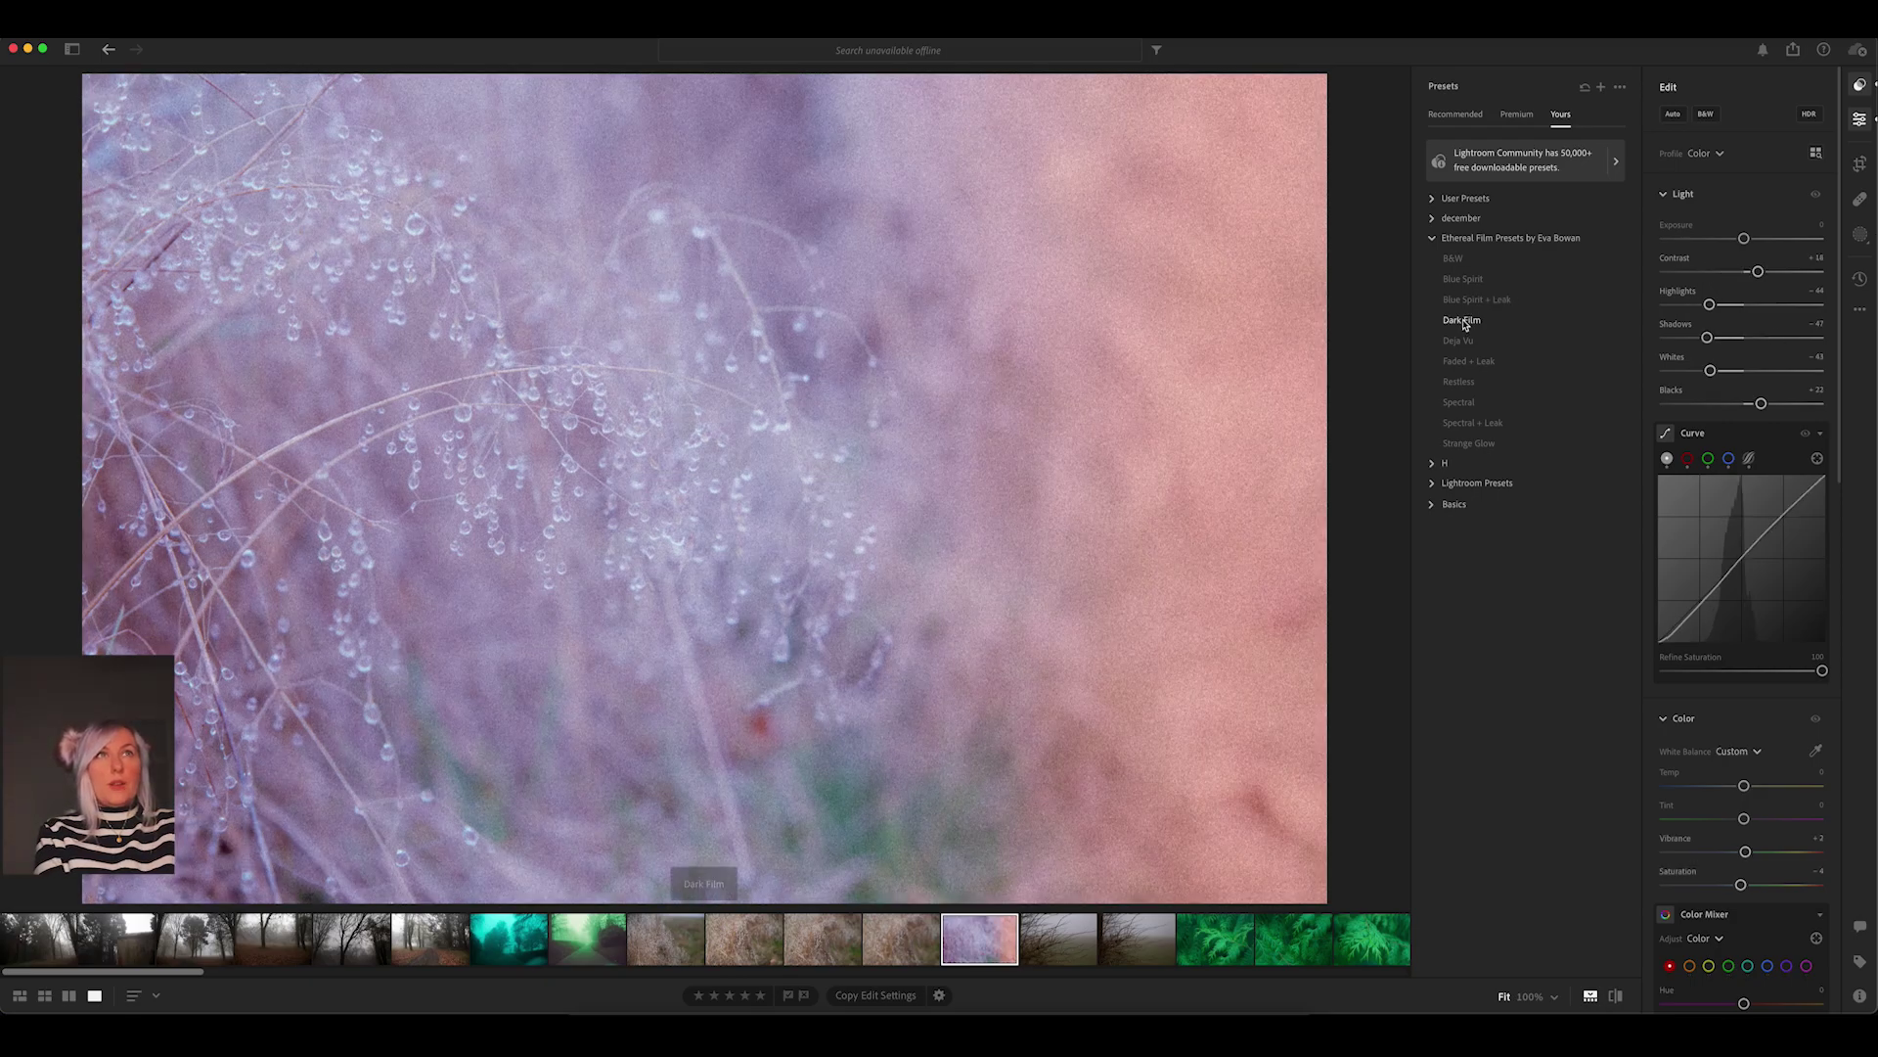
pyautogui.click(1466, 323)
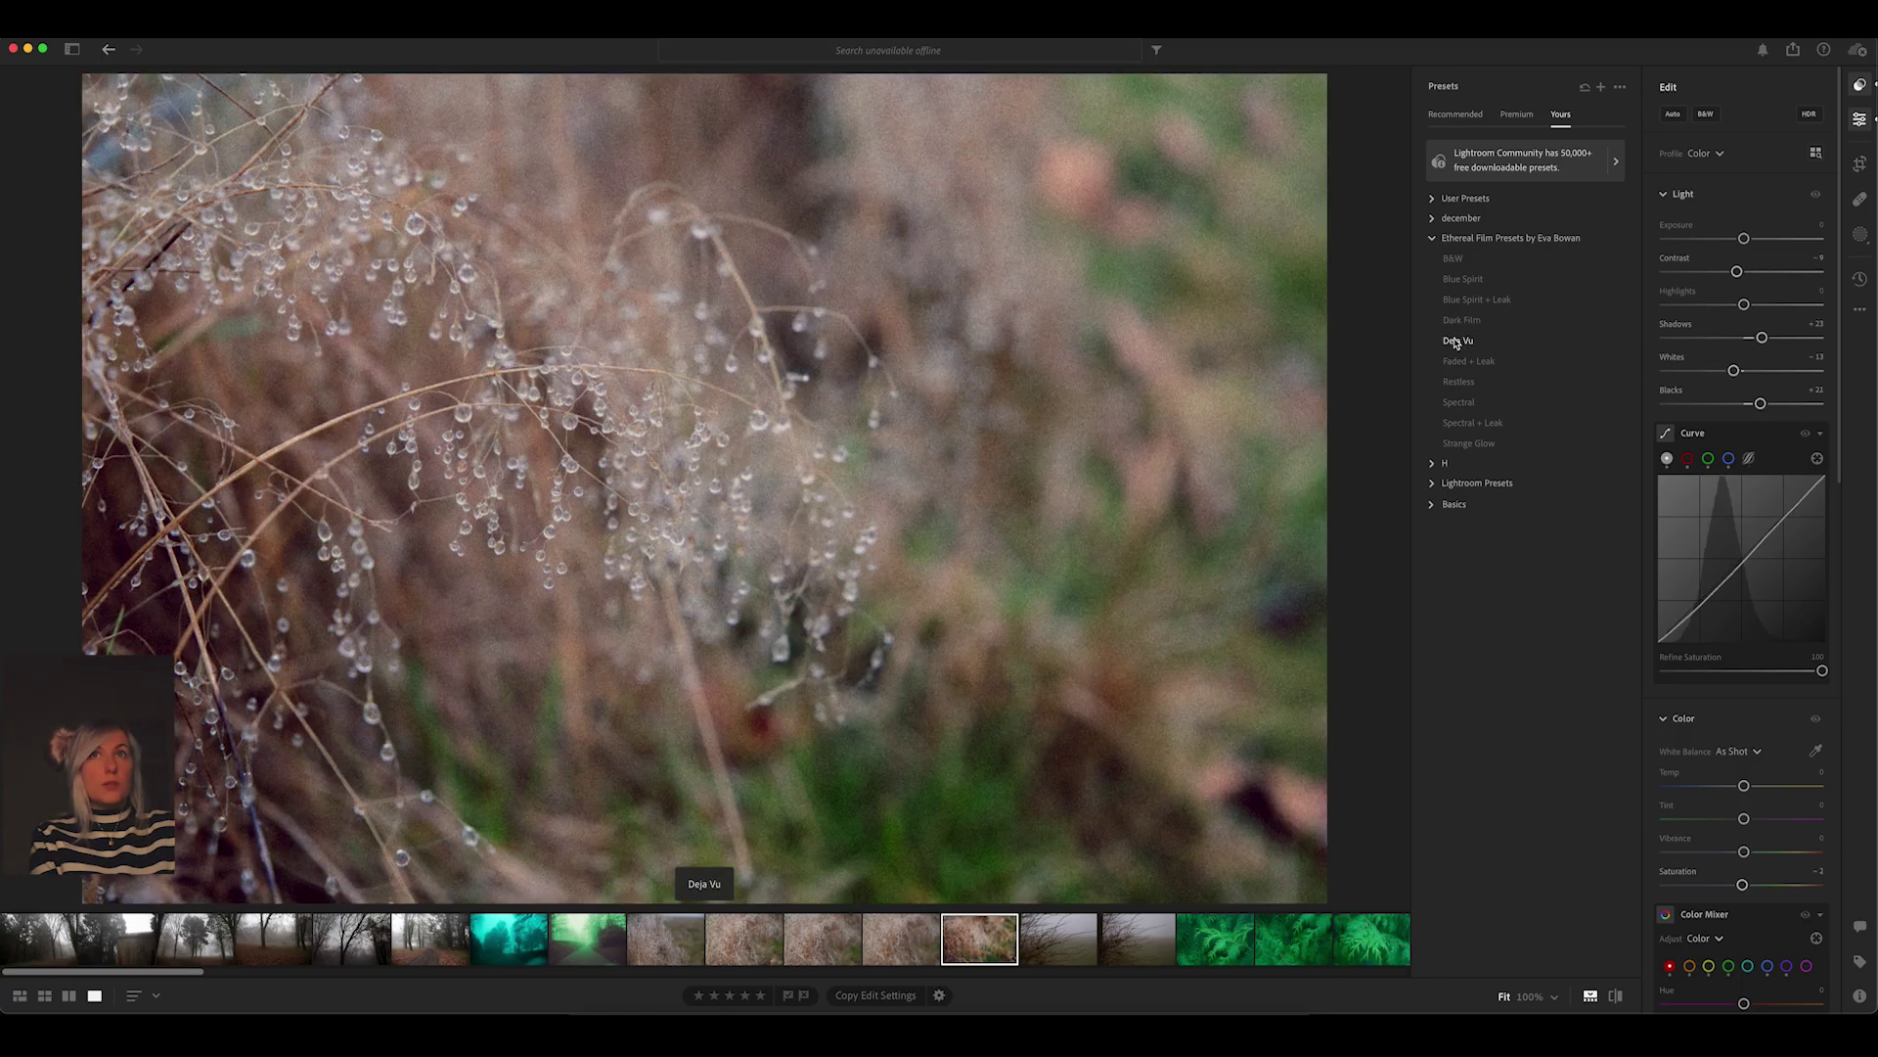
pyautogui.click(1458, 341)
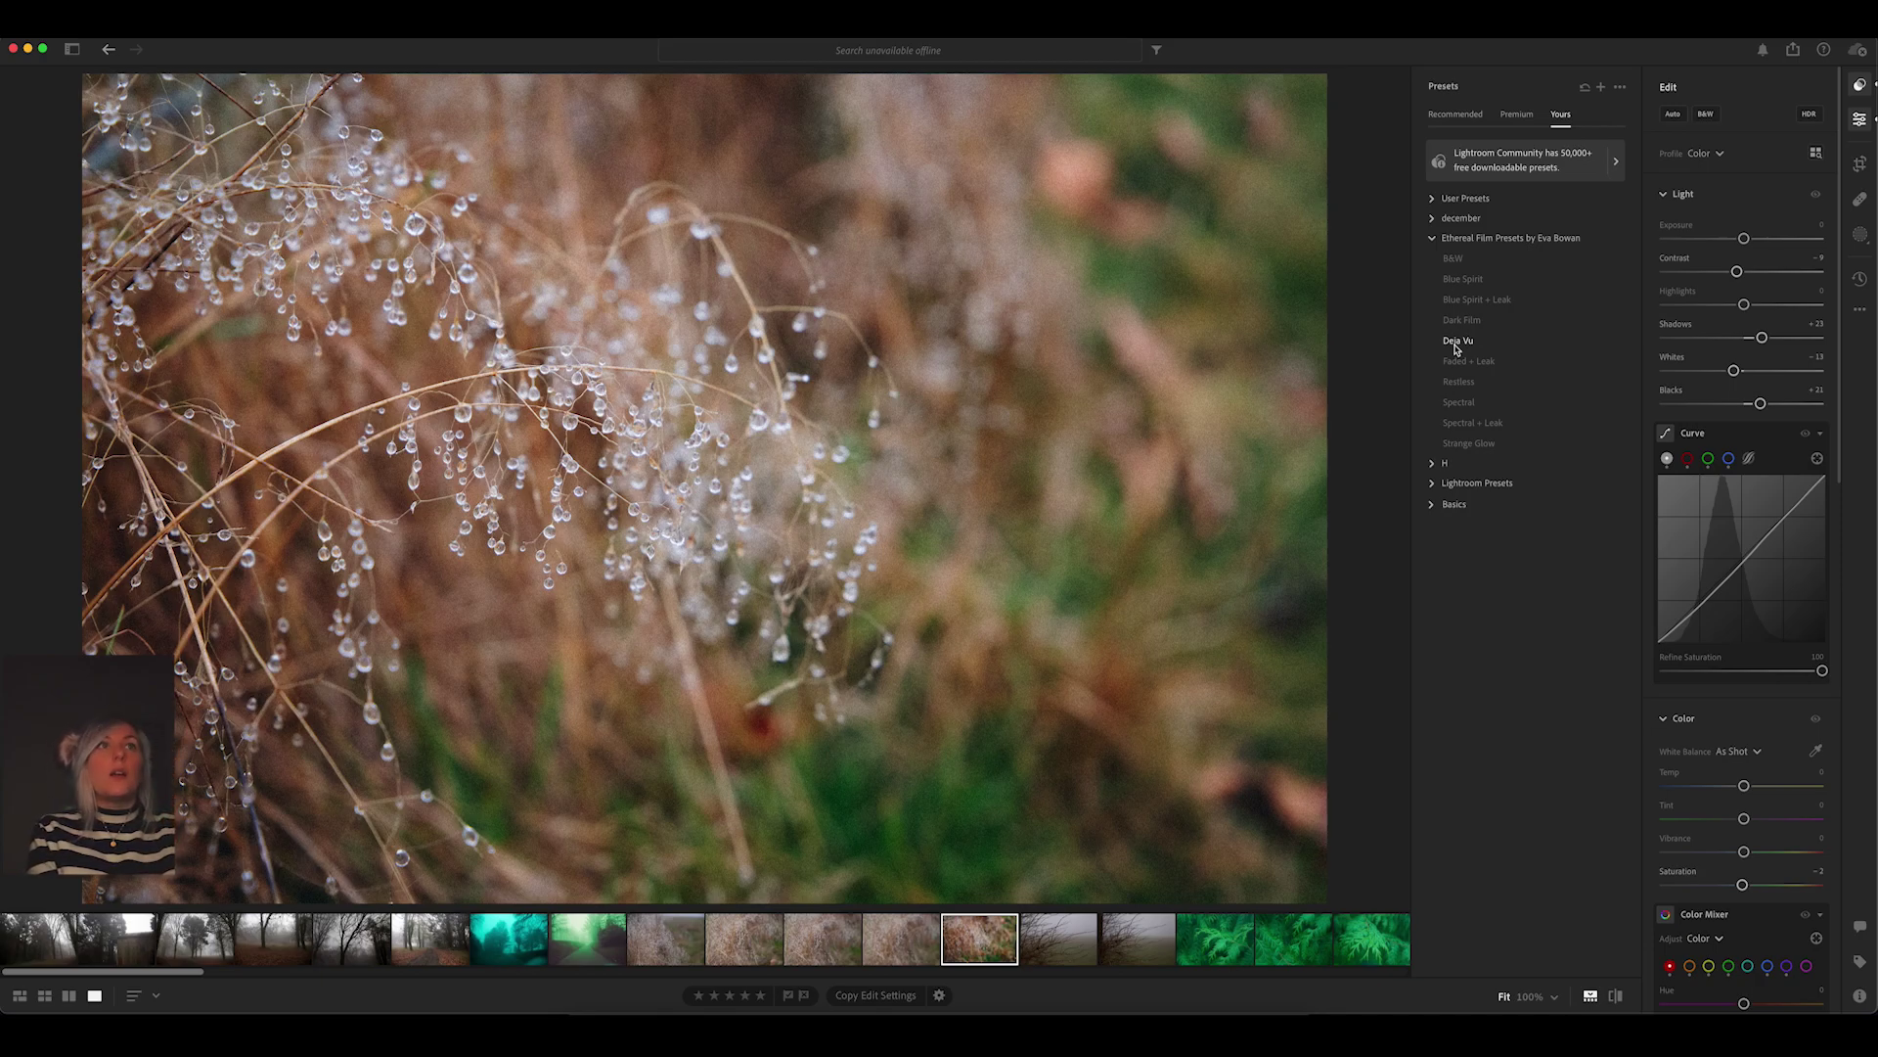
pyautogui.click(1456, 402)
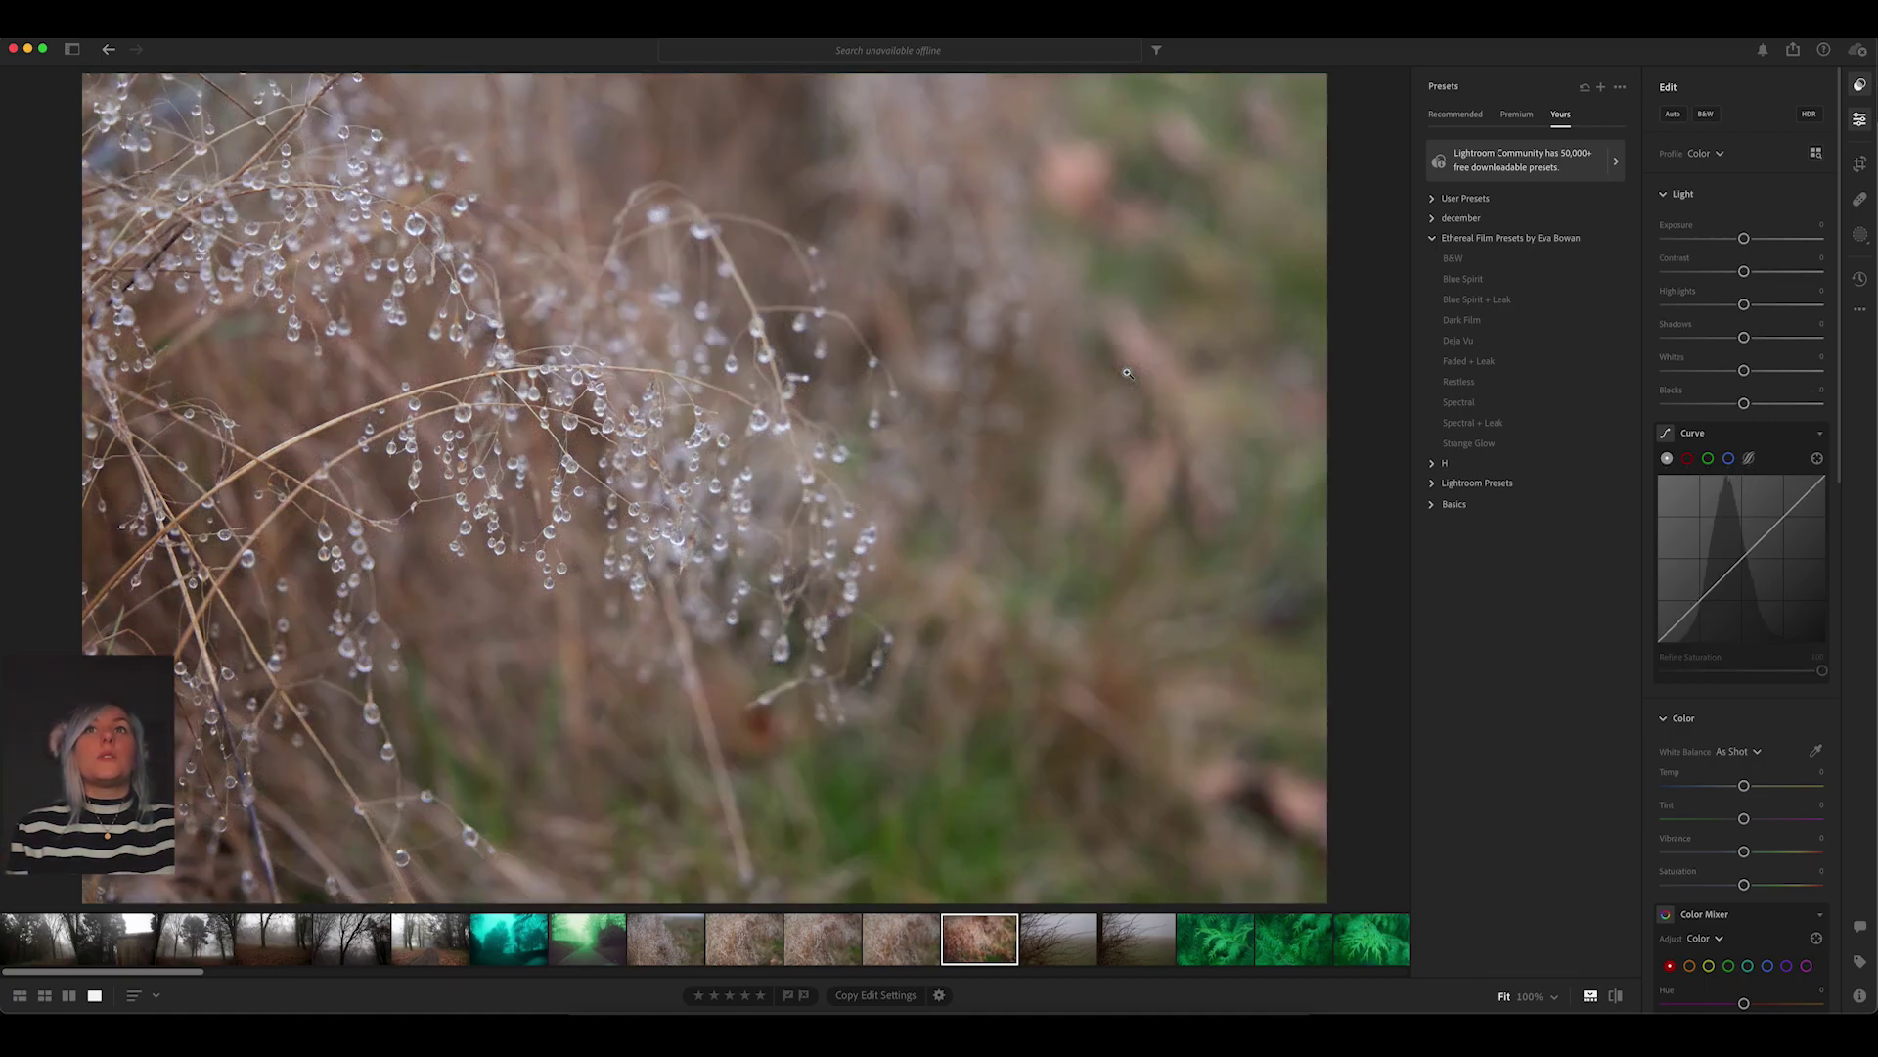
pyautogui.click(1457, 402)
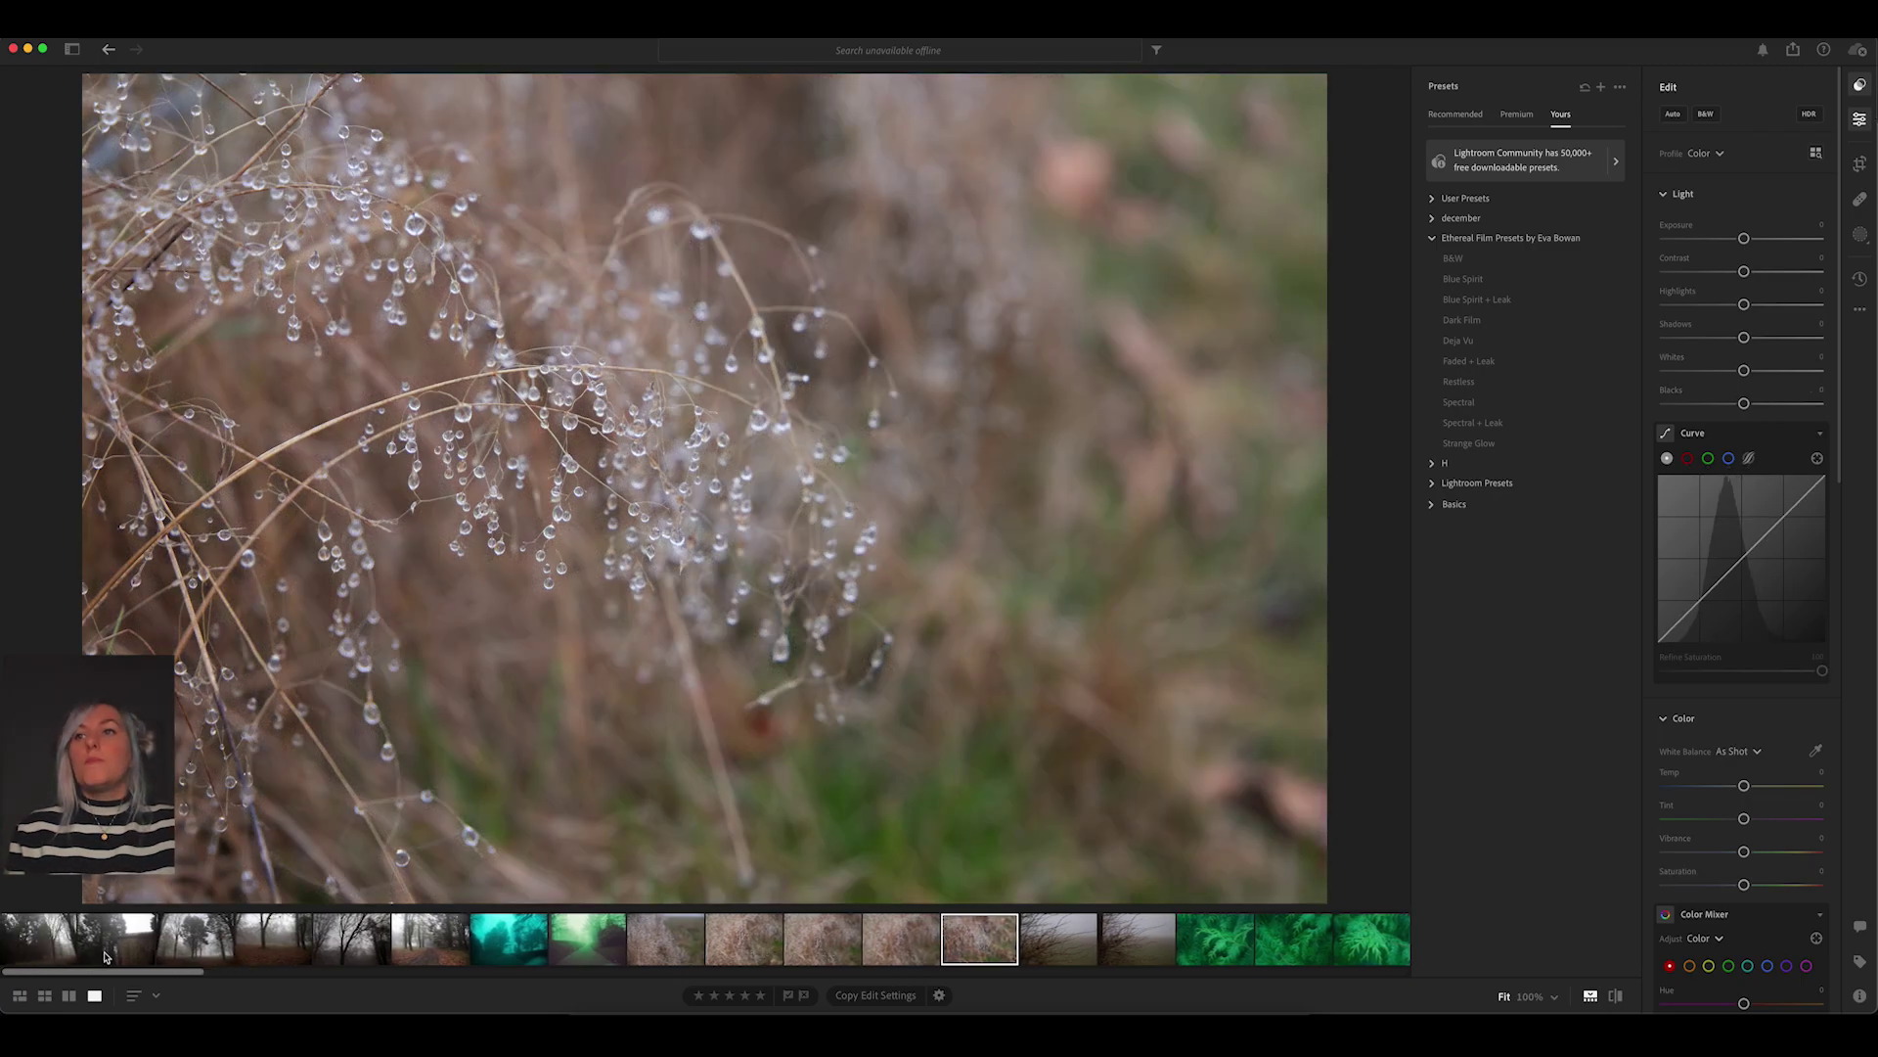
# Open the first foggy forest photo in the filmstrip and apply the Dark Film preset to it.
pyautogui.click(65, 947)
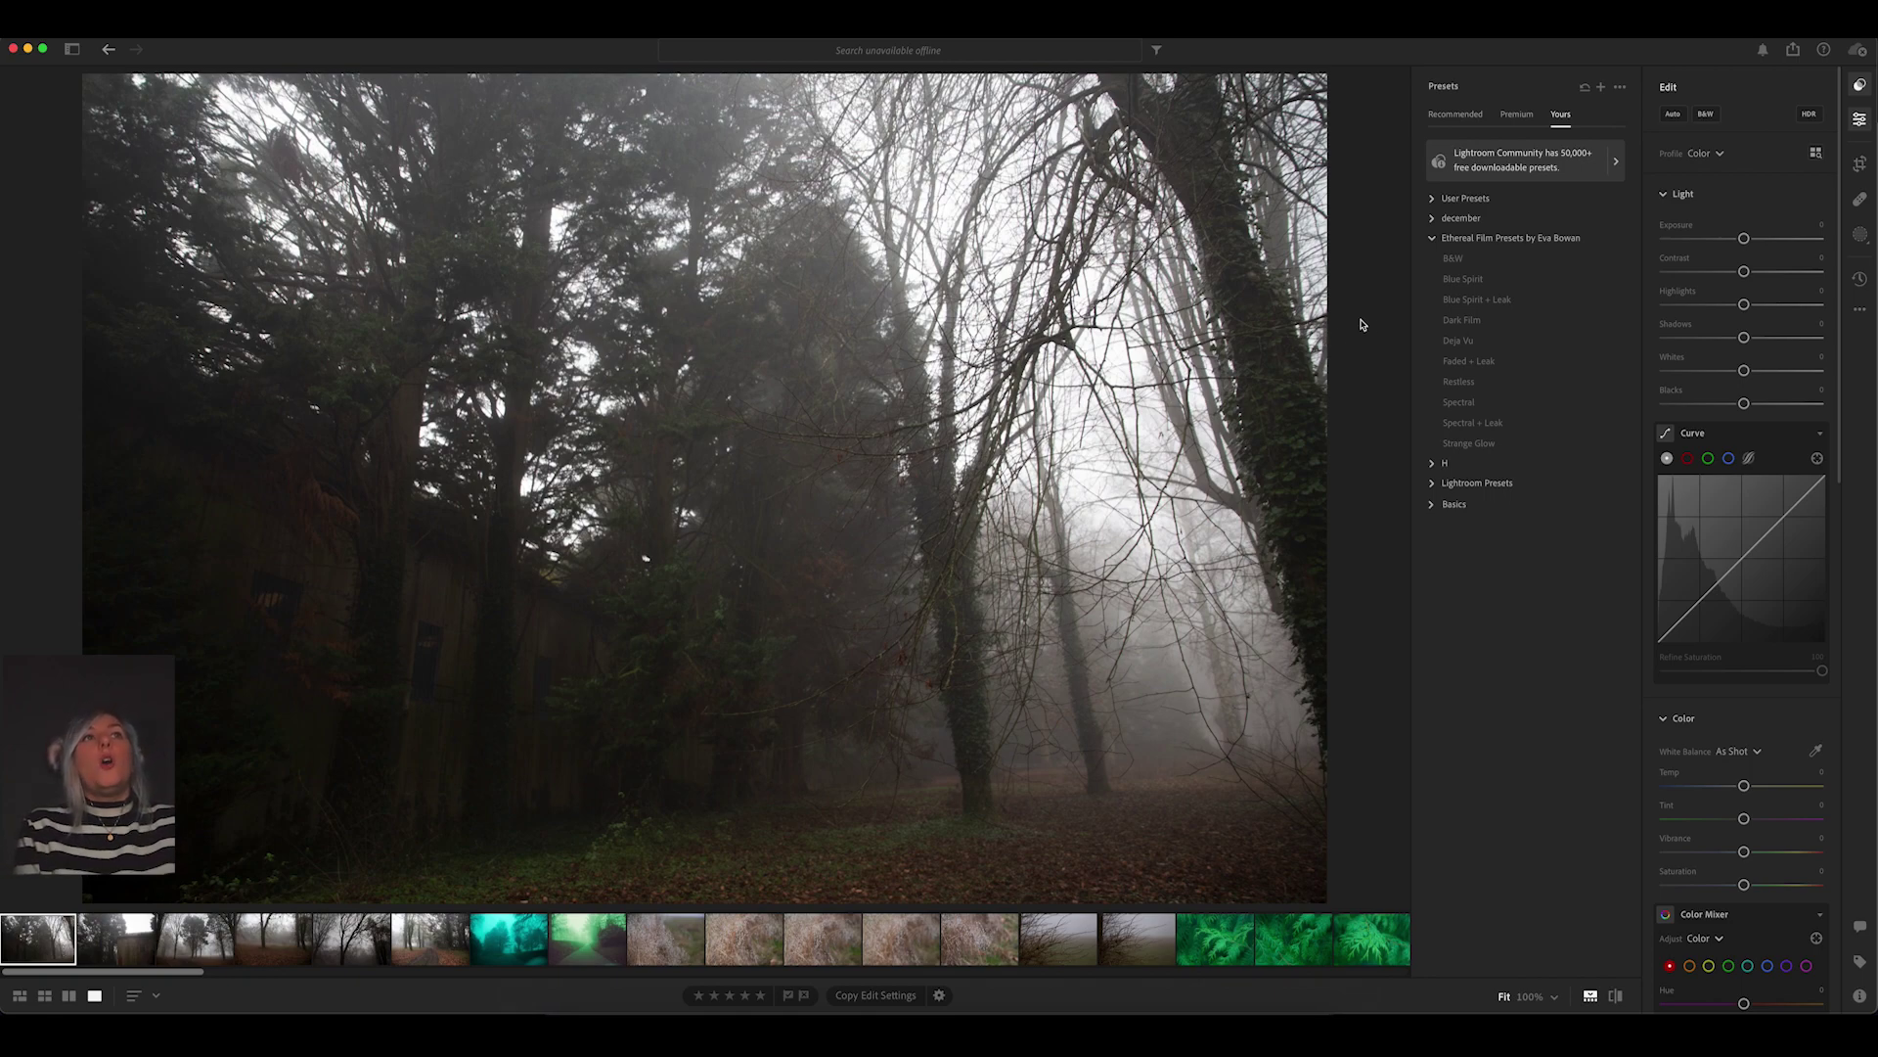
pyautogui.click(1456, 324)
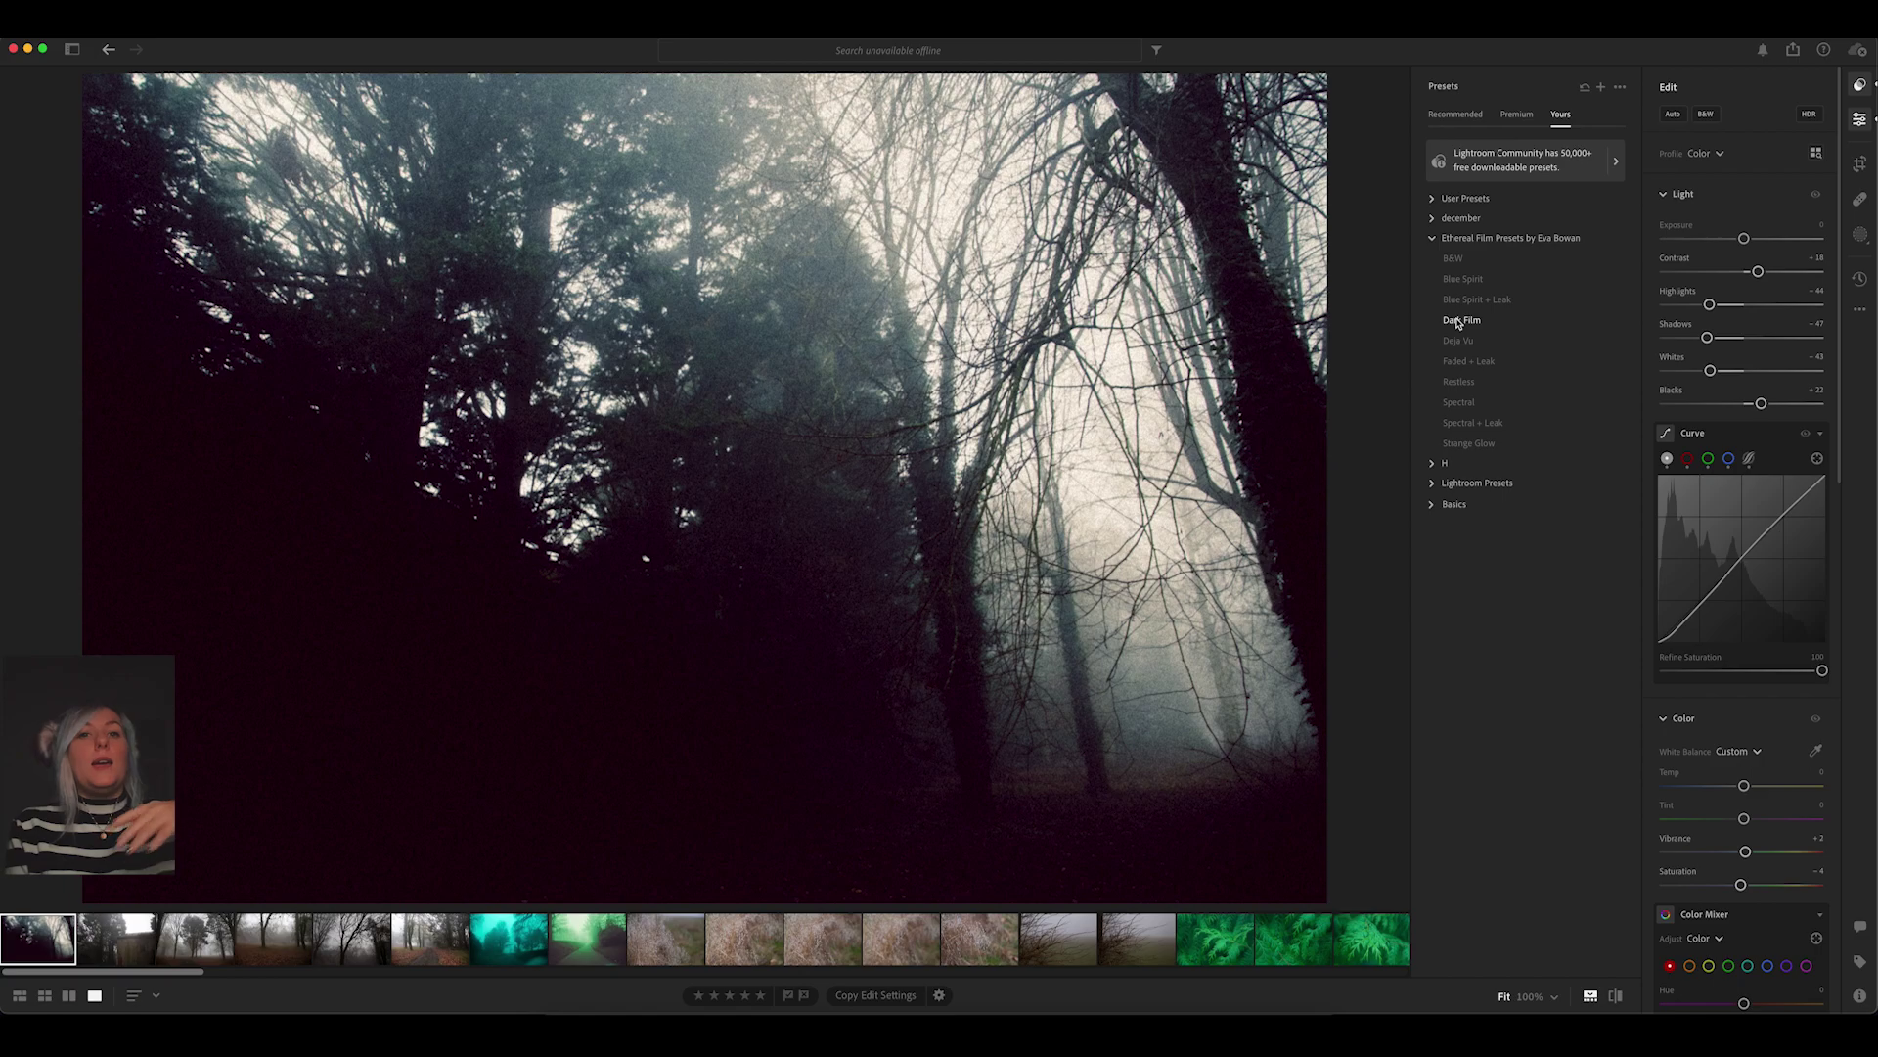
pyautogui.press('super+z')
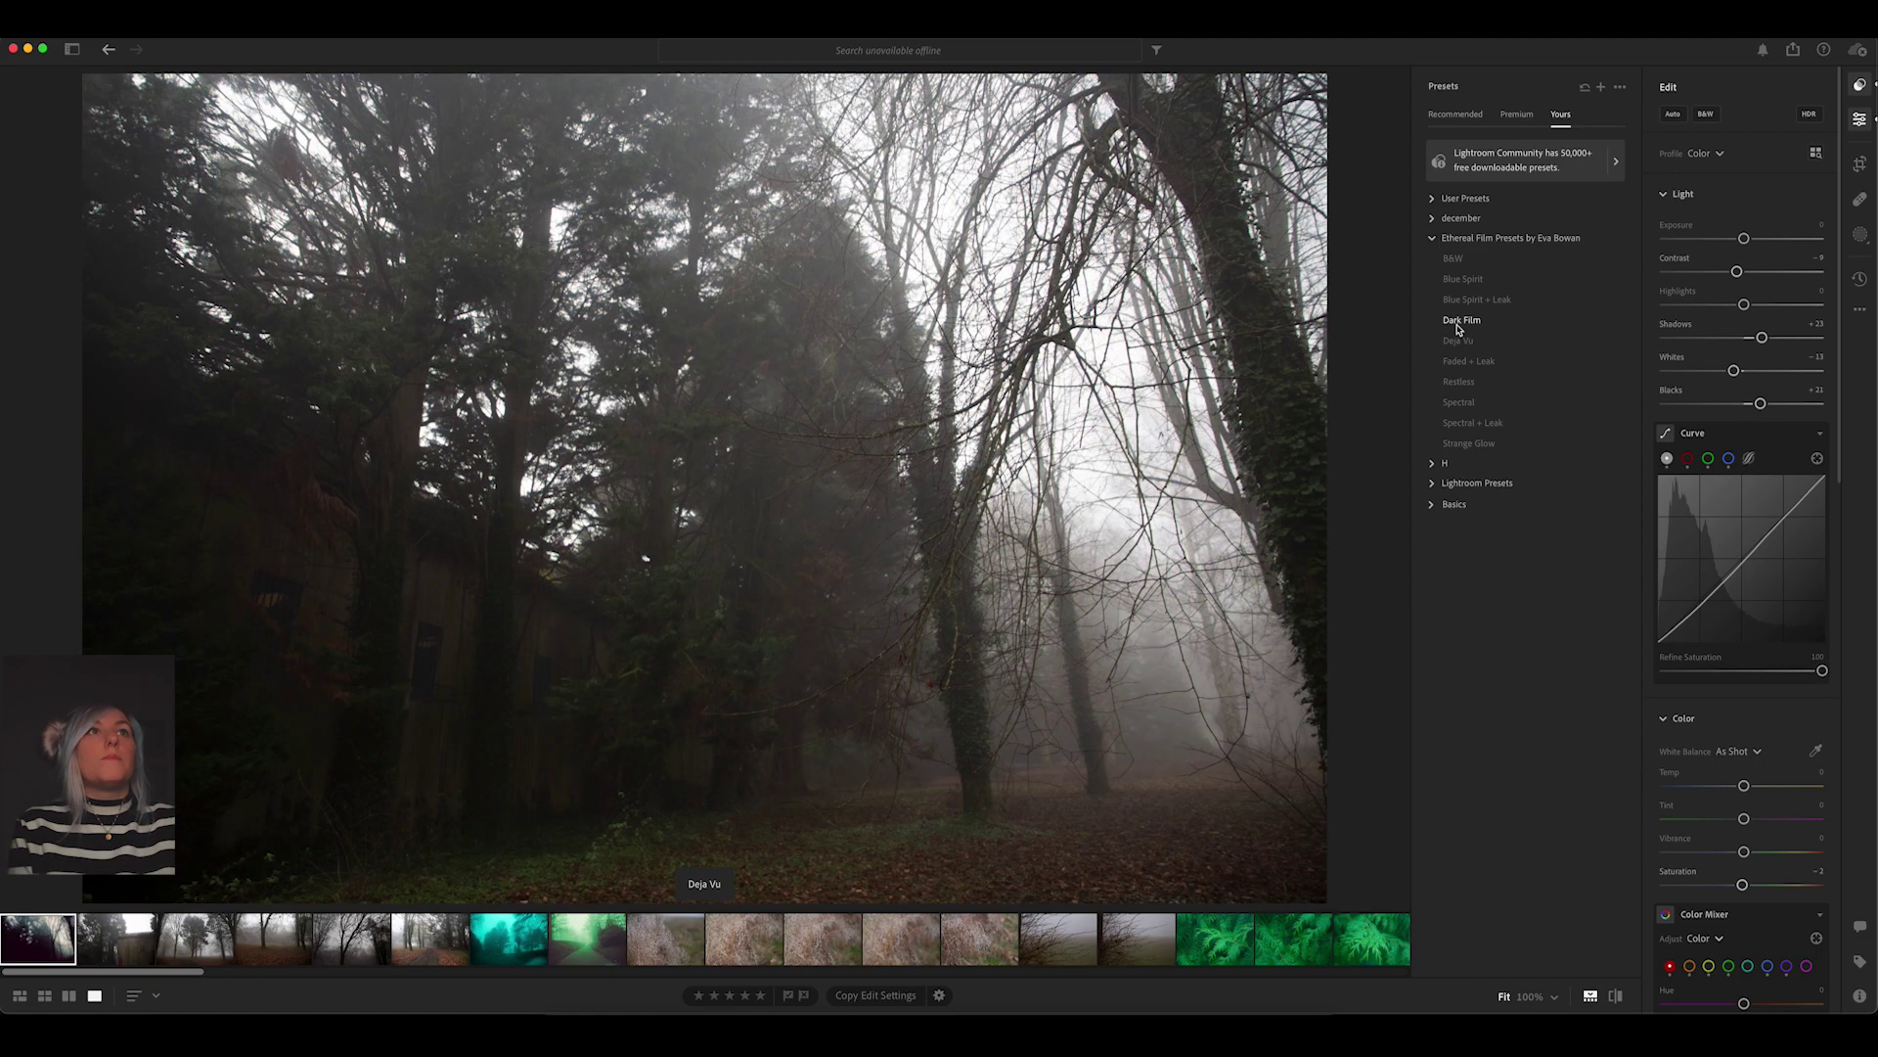
pyautogui.click(1458, 325)
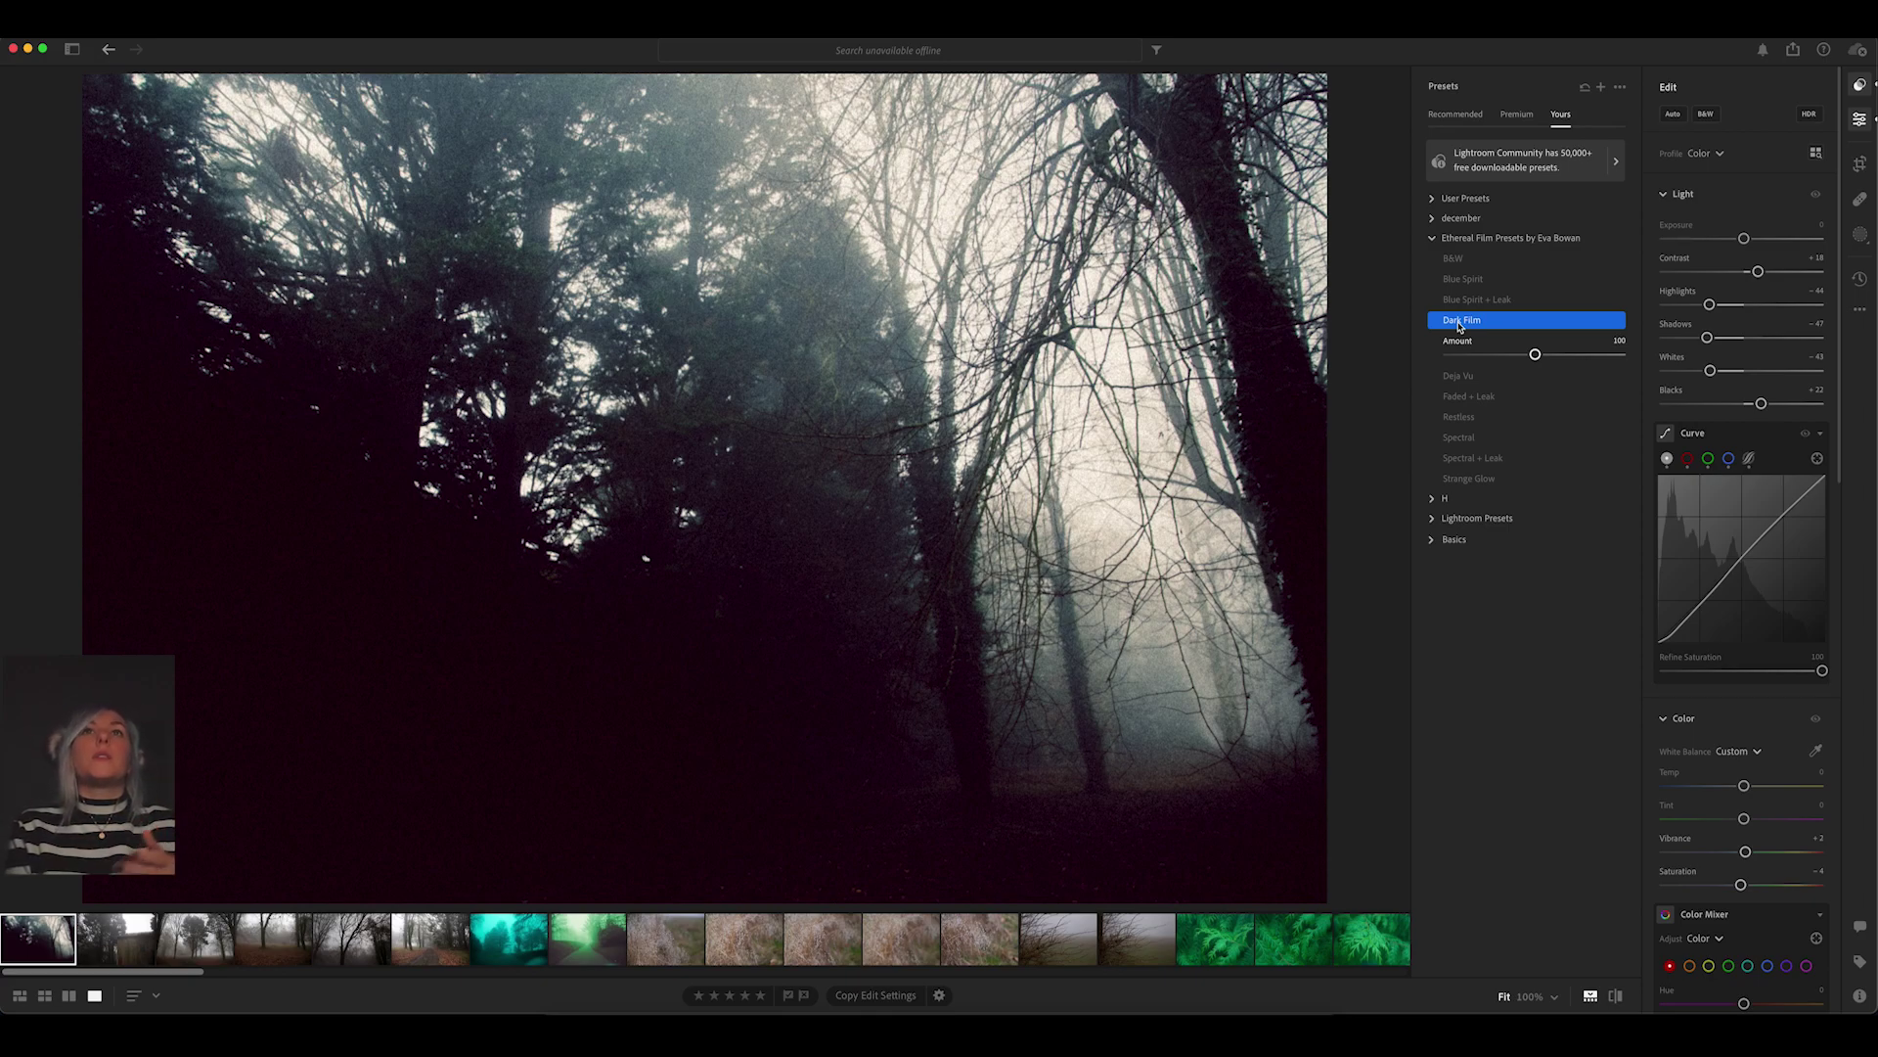
# Try the Dark Film preset at amounts of 60 and 27, and return it to 100.
pyautogui.click(1502, 355)
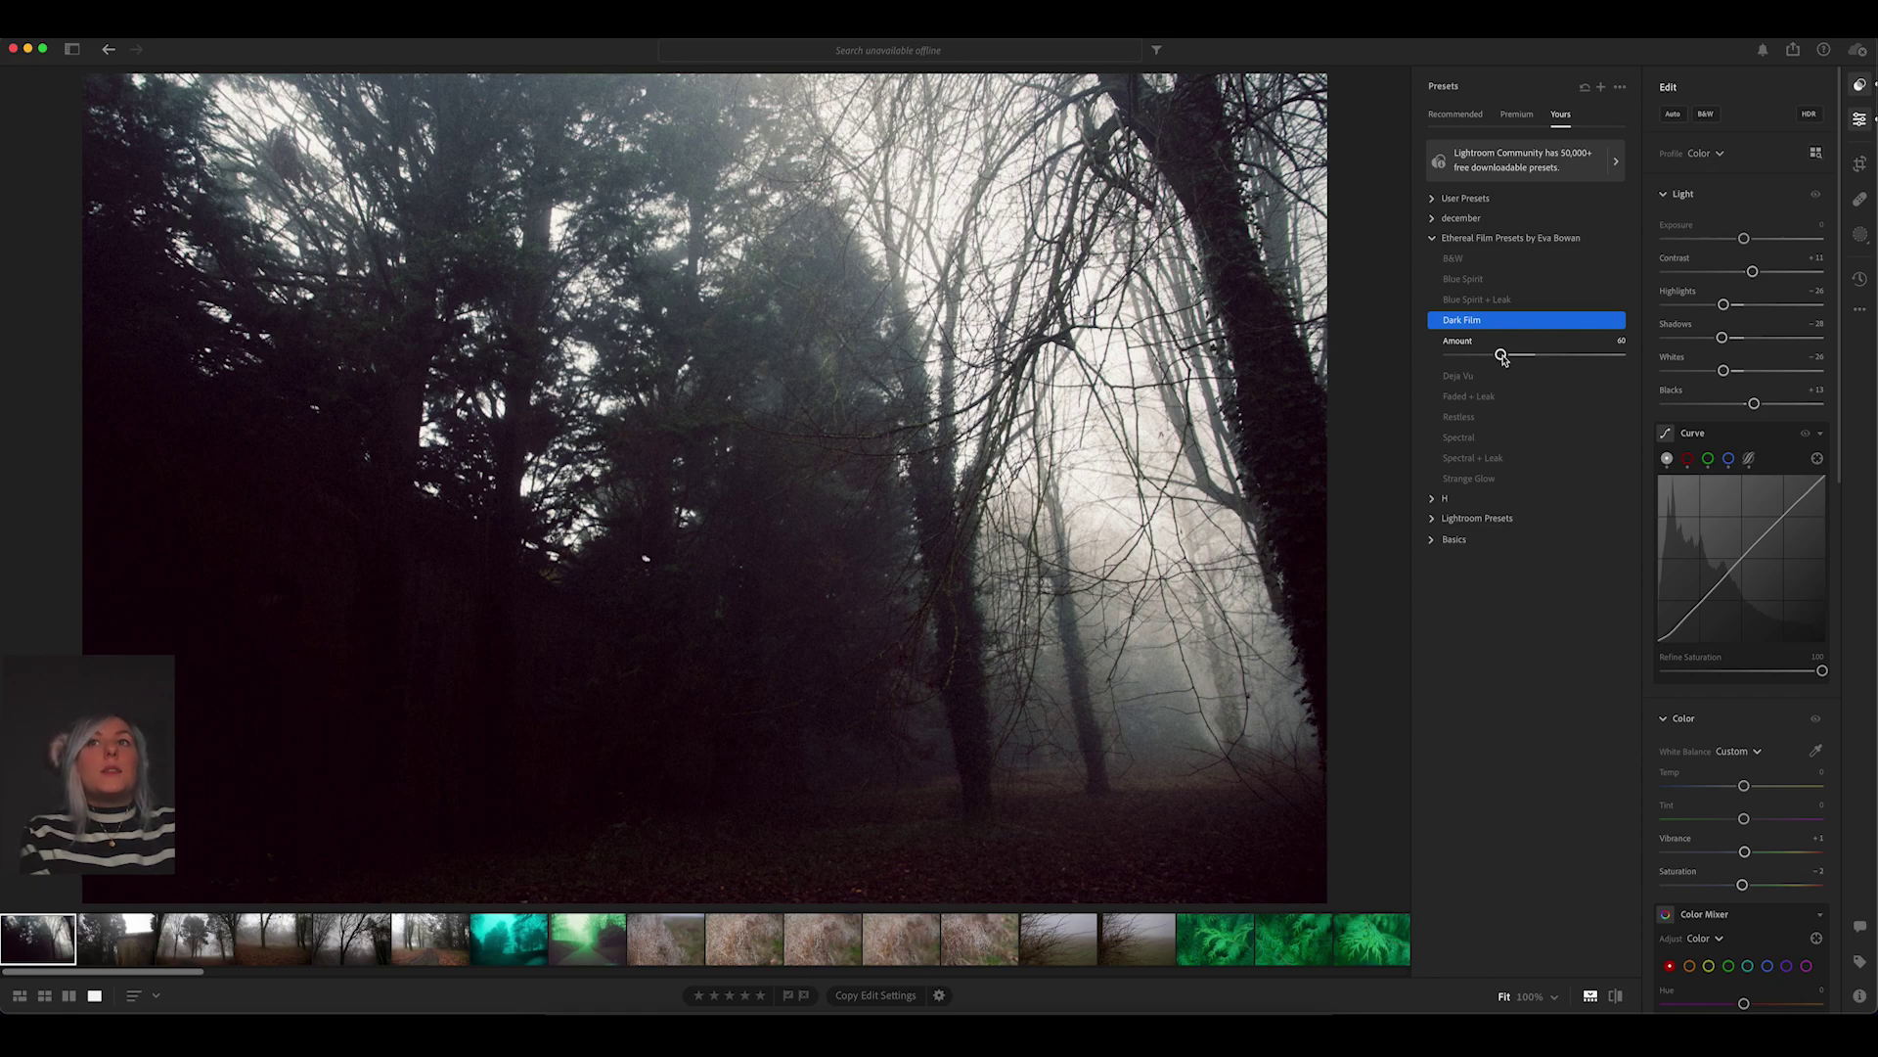
pyautogui.click(1475, 356)
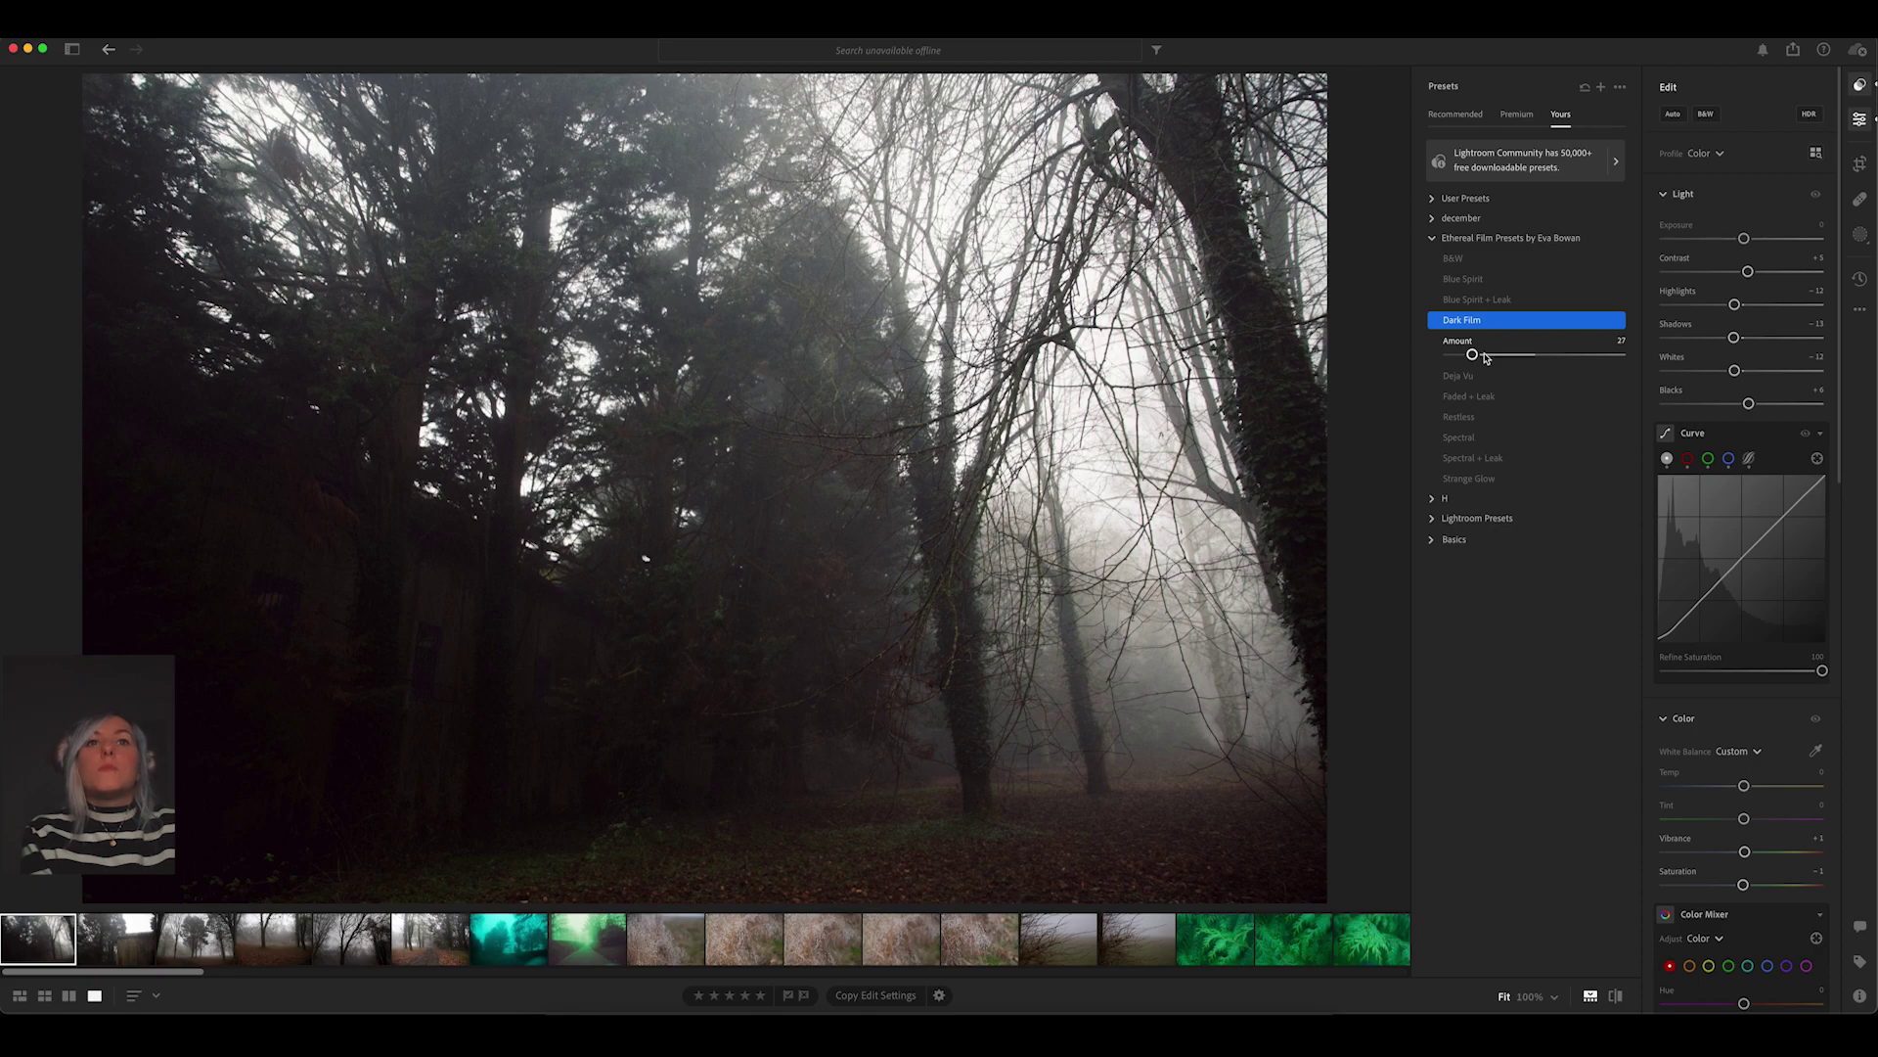
pyautogui.click(1536, 356)
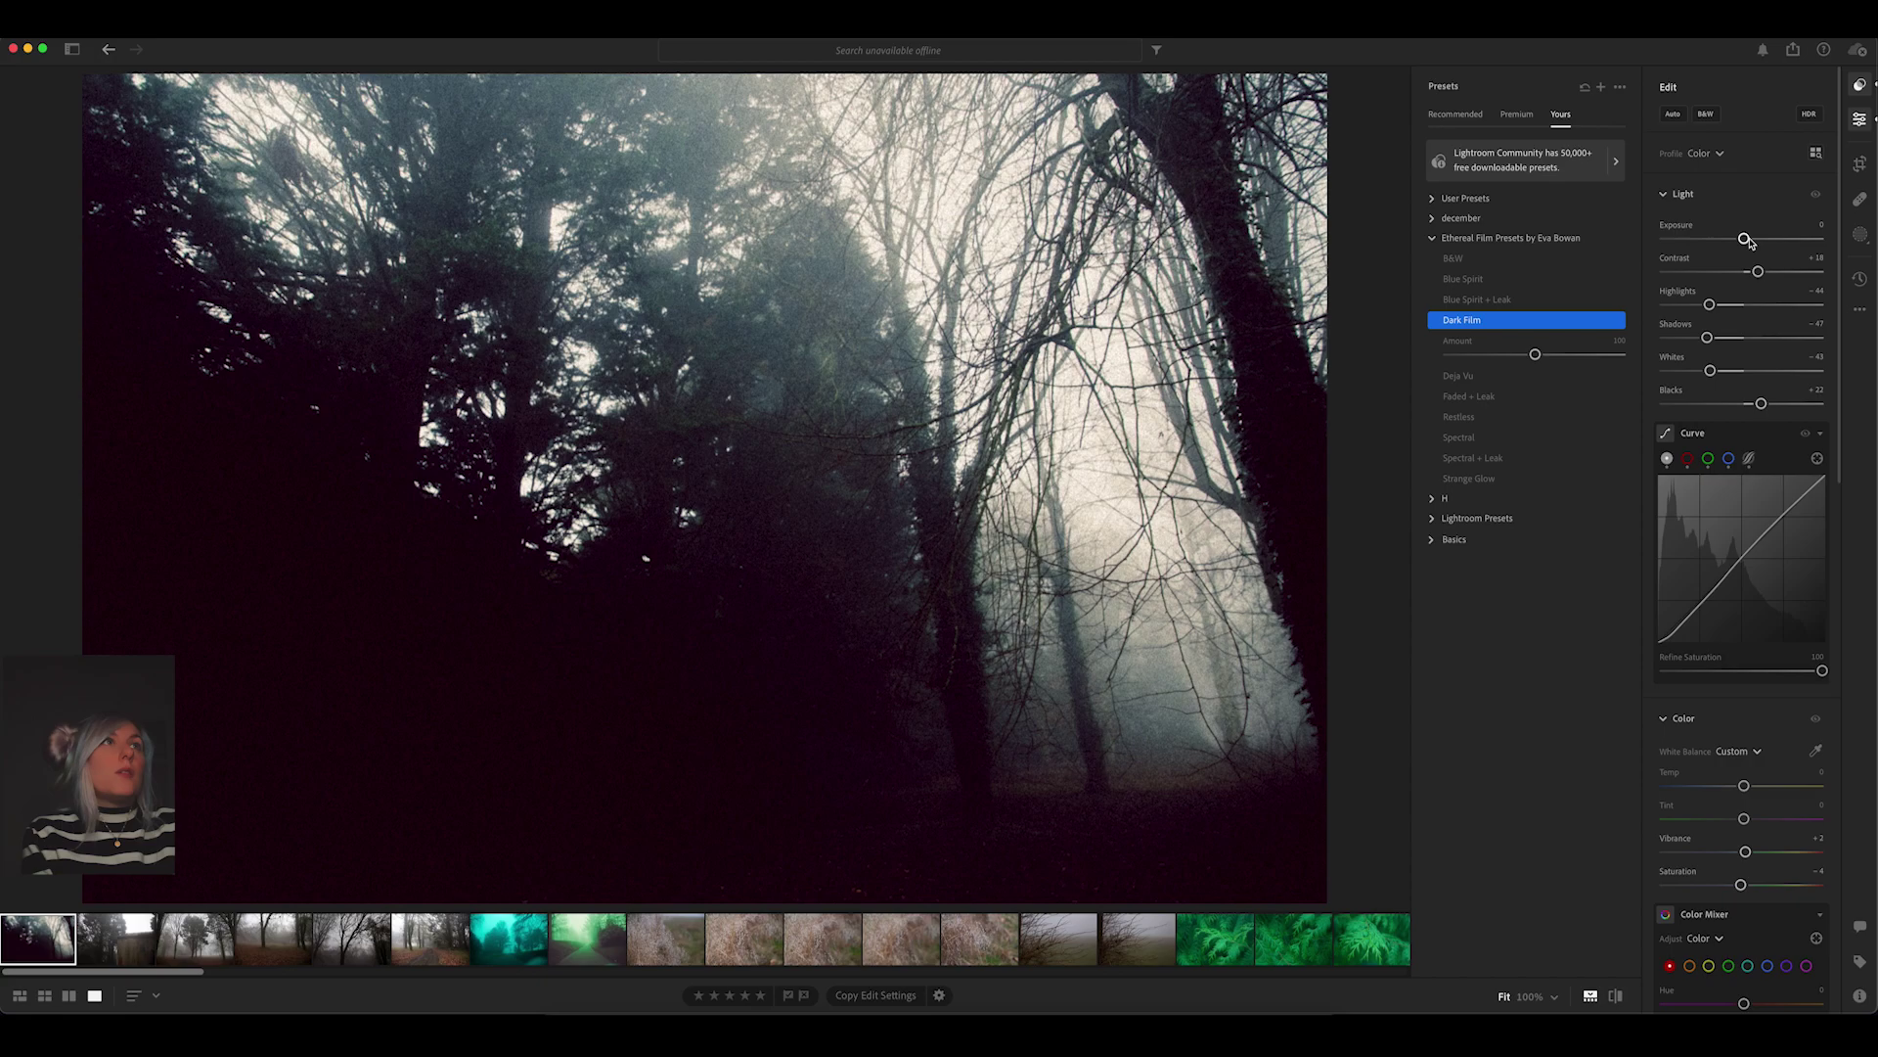
# Try a brighter and a slightly darker exposure on the forest photo, and reset Exposure to 0.
pyautogui.moveTo(1746, 240); pyautogui.dragTo(1752, 240)
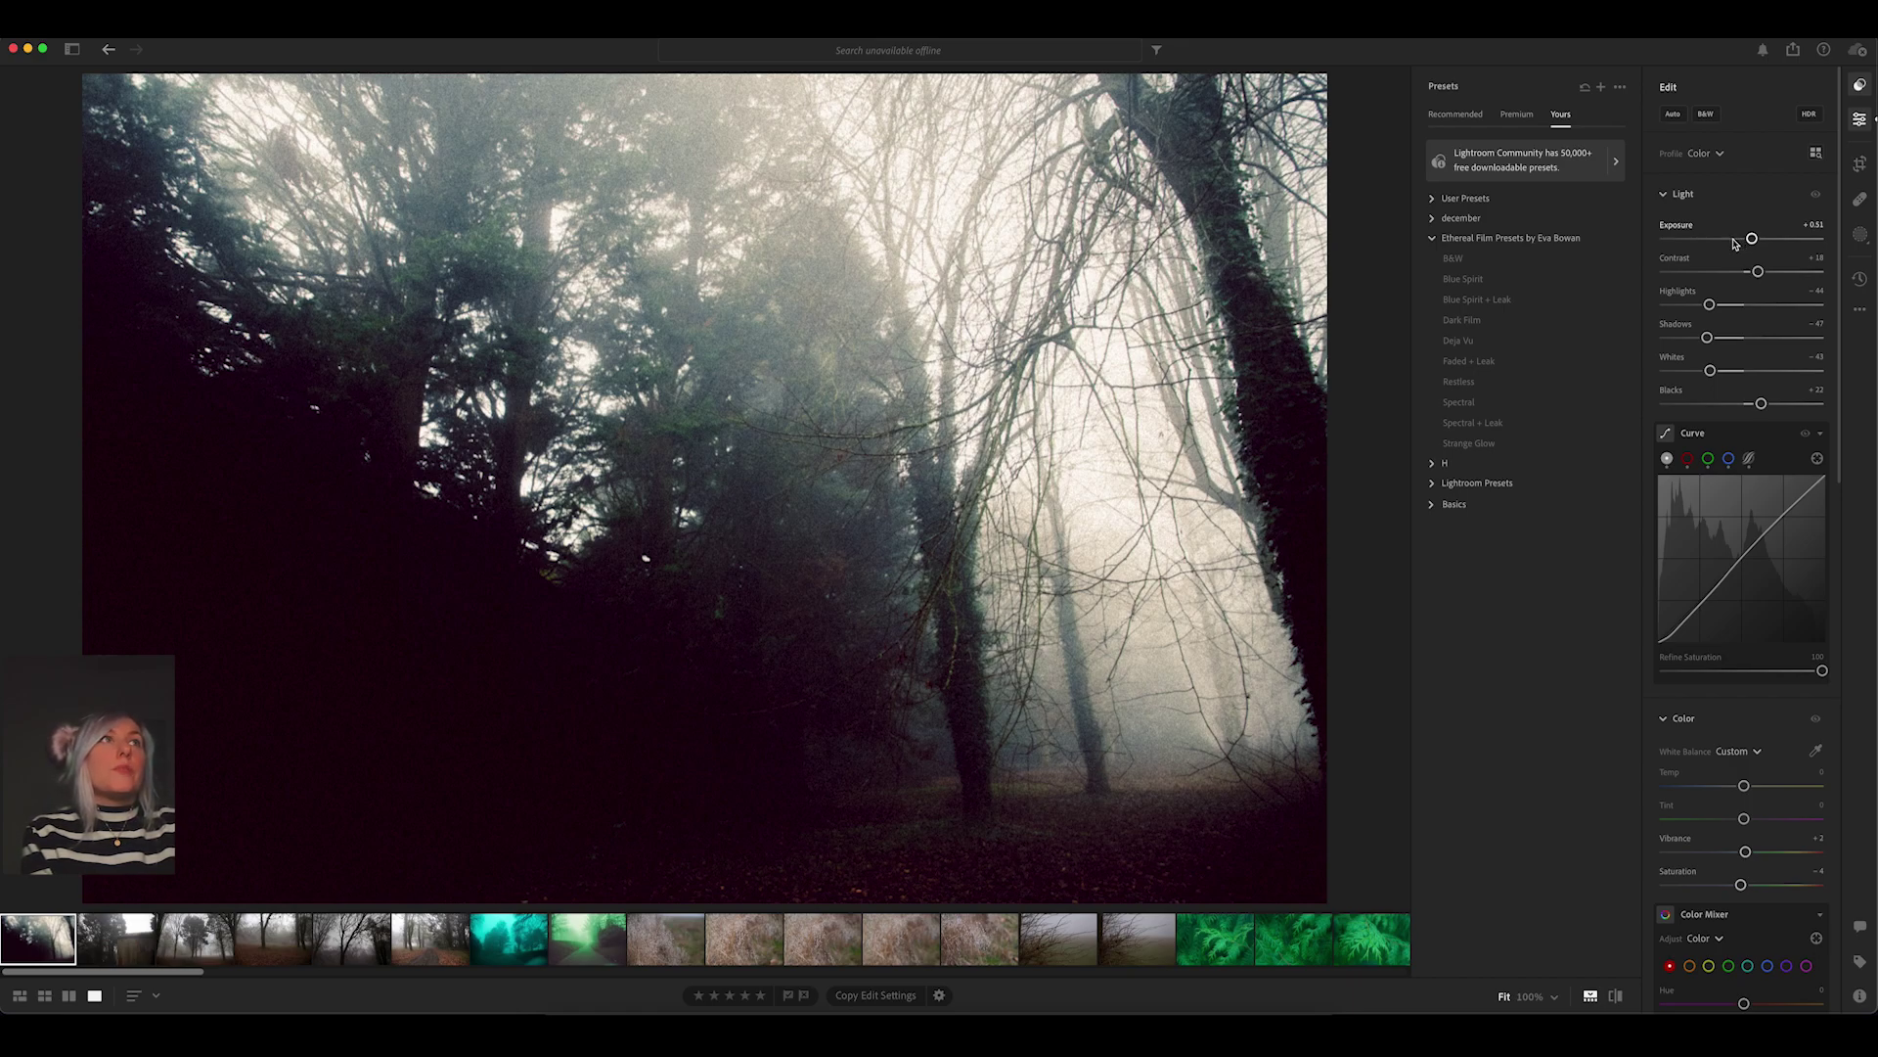
pyautogui.moveTo(1736, 242); pyautogui.dragTo(1744, 241)
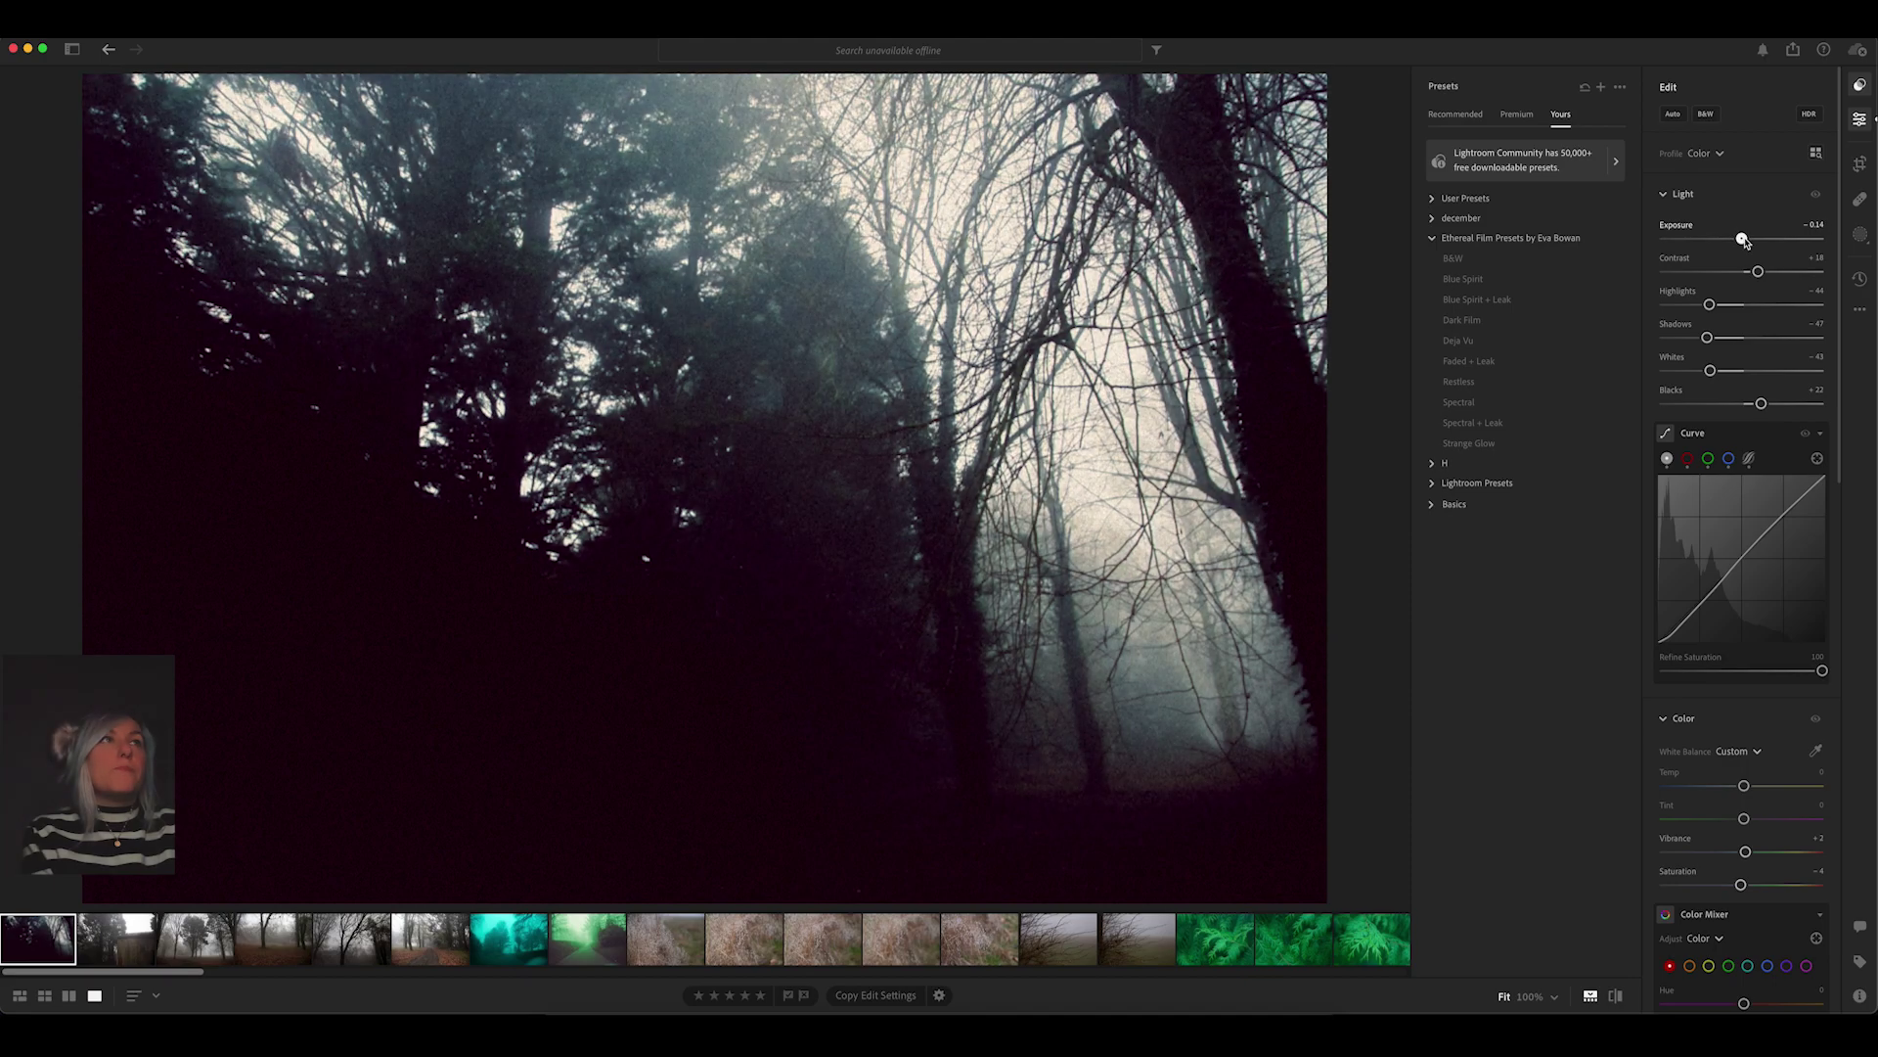
pyautogui.doubleClick(1741, 240)
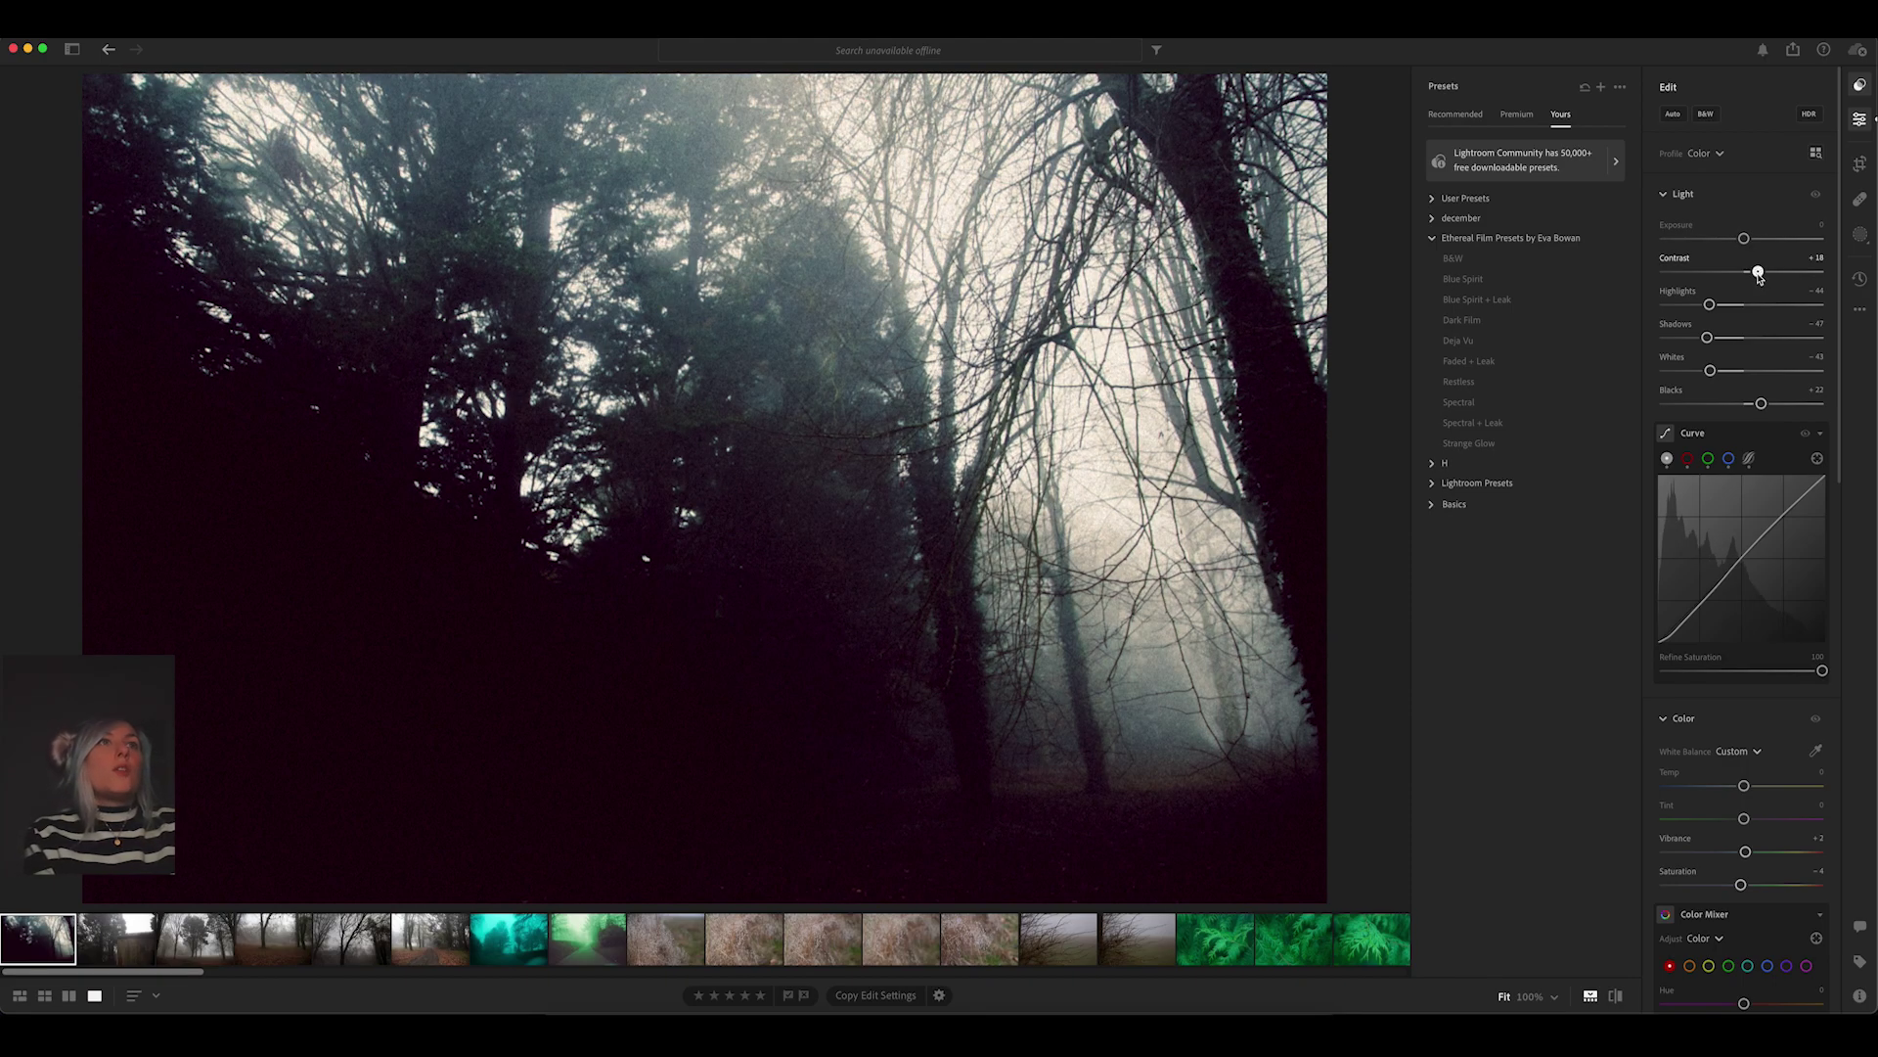
# Lower the forest photo's Contrast to −12 and raise its Highlights to about −35.
pyautogui.moveTo(1758, 275); pyautogui.dragTo(1735, 281)
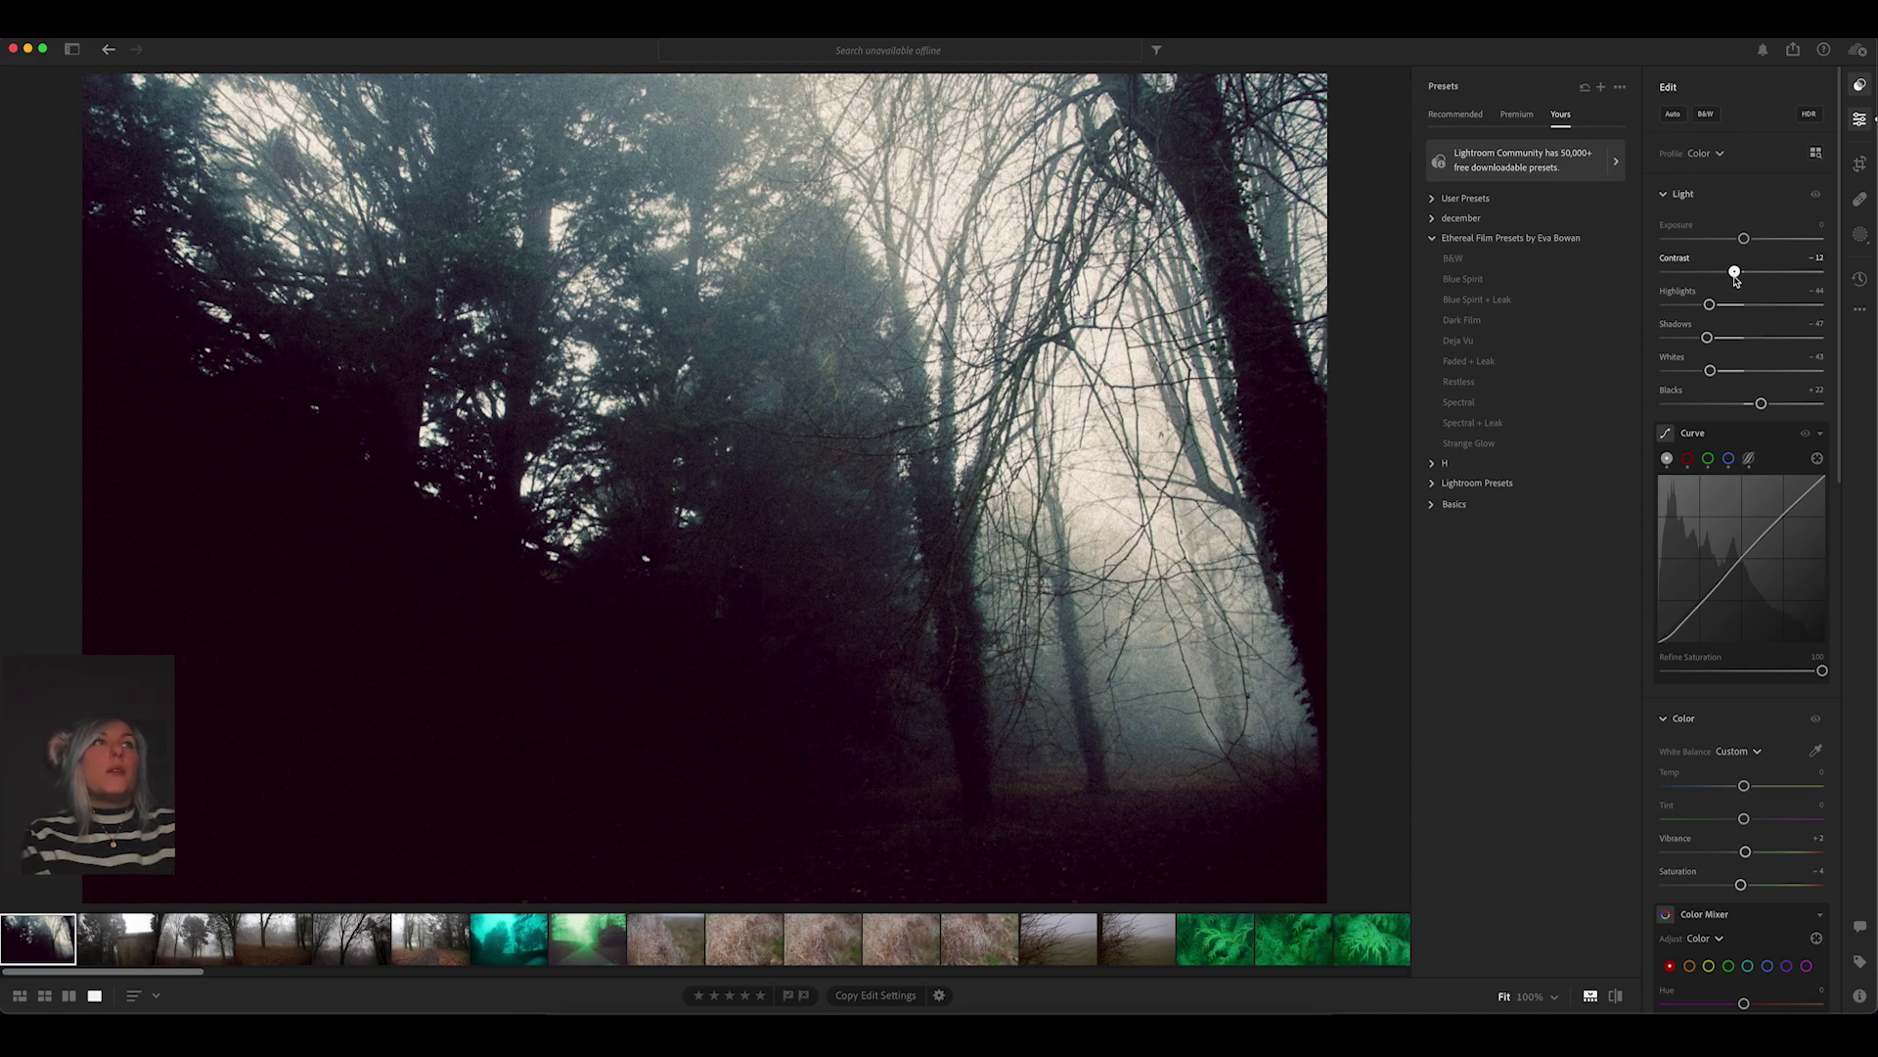
pyautogui.moveTo(1710, 307)
pyautogui.mouseDown()
pyautogui.moveTo(1750, 307)
pyautogui.moveTo(1718, 311)
pyautogui.mouseUp()
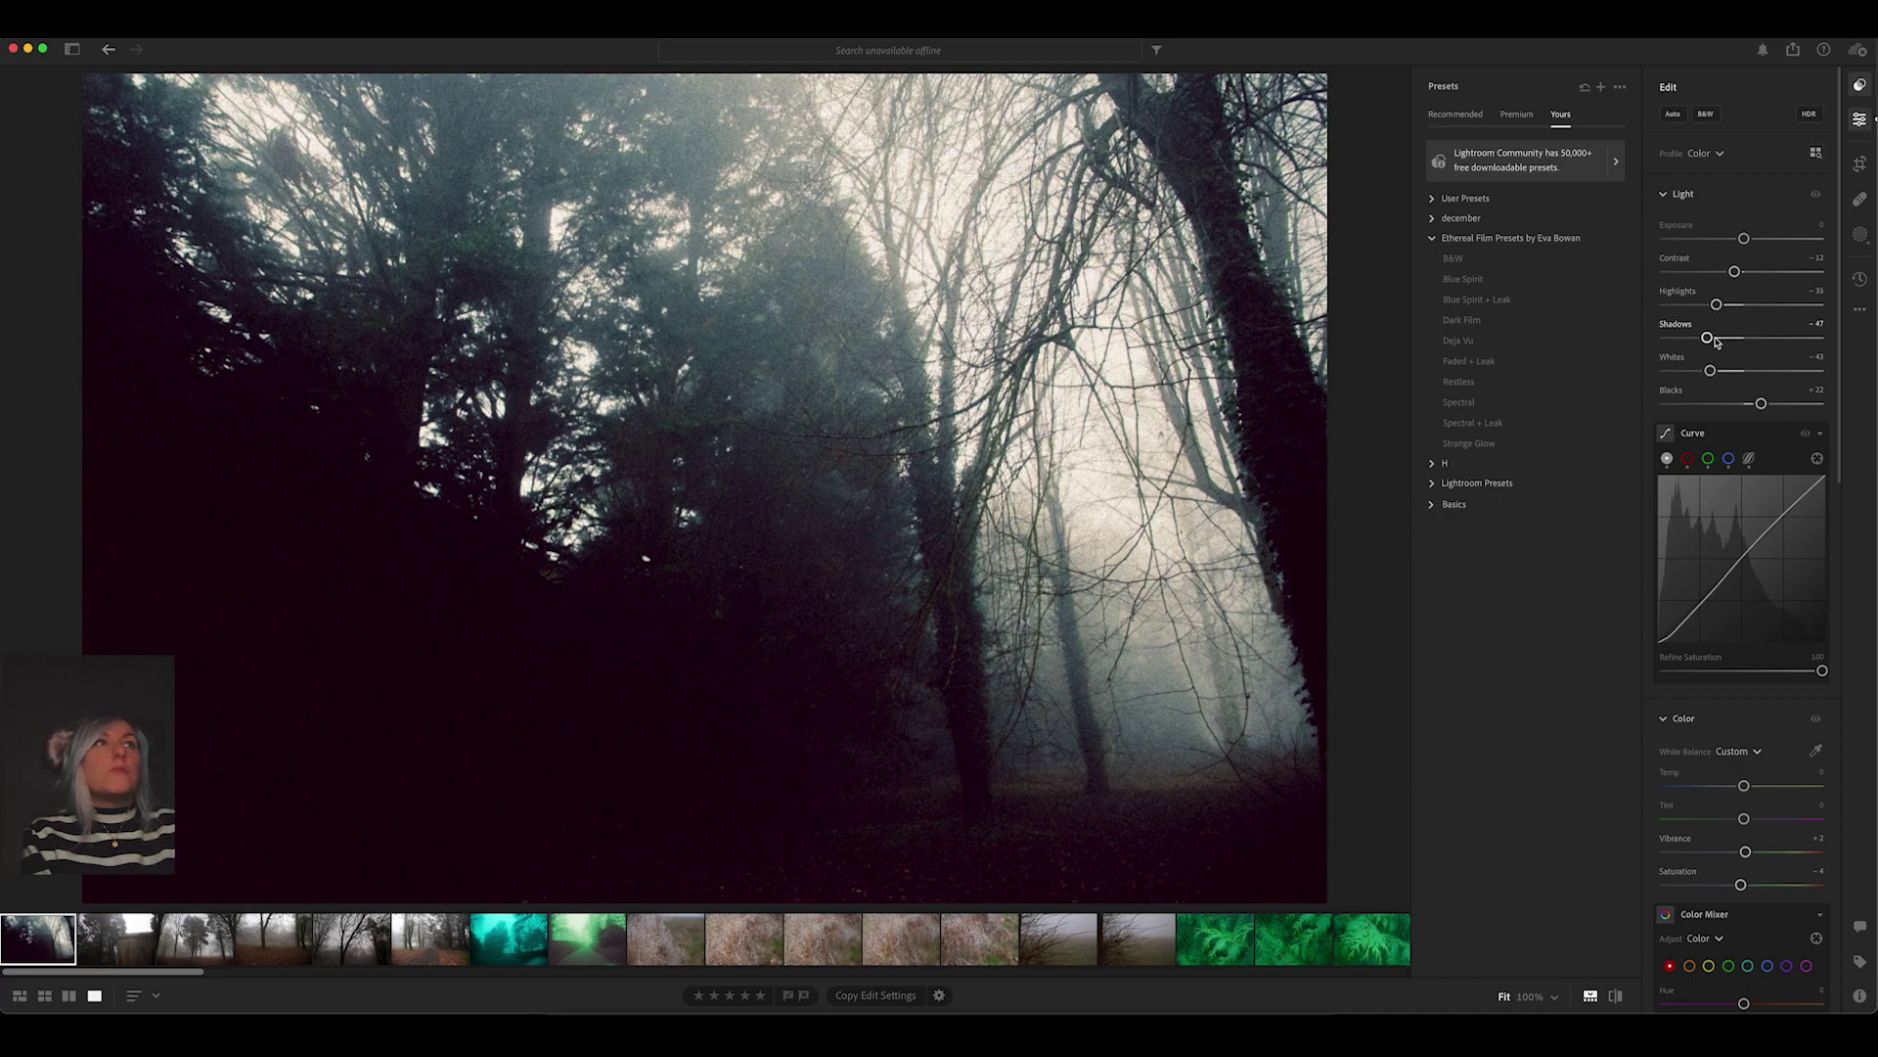
# Compare dark and lifted shadows in the forest photo, and set Shadows to +42.
pyautogui.moveTo(1711, 340); pyautogui.dragTo(1778, 338)
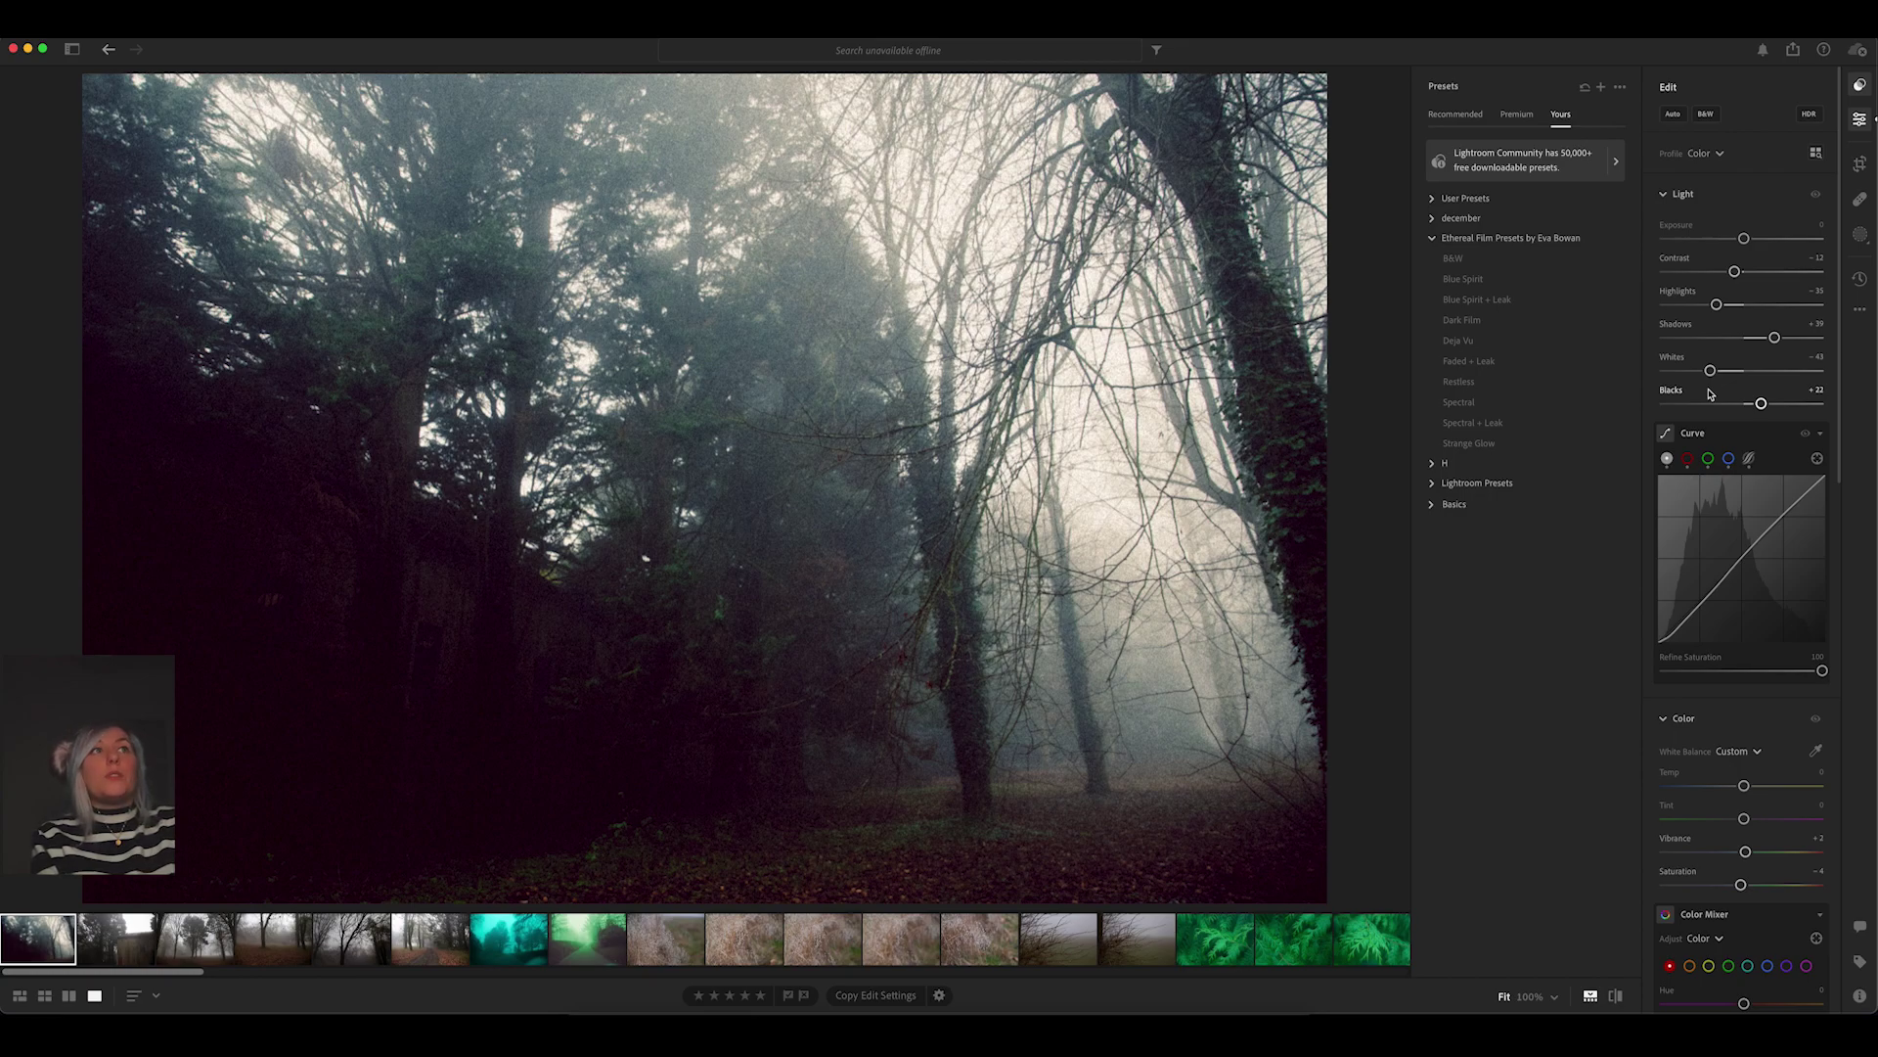
pyautogui.click(1706, 339)
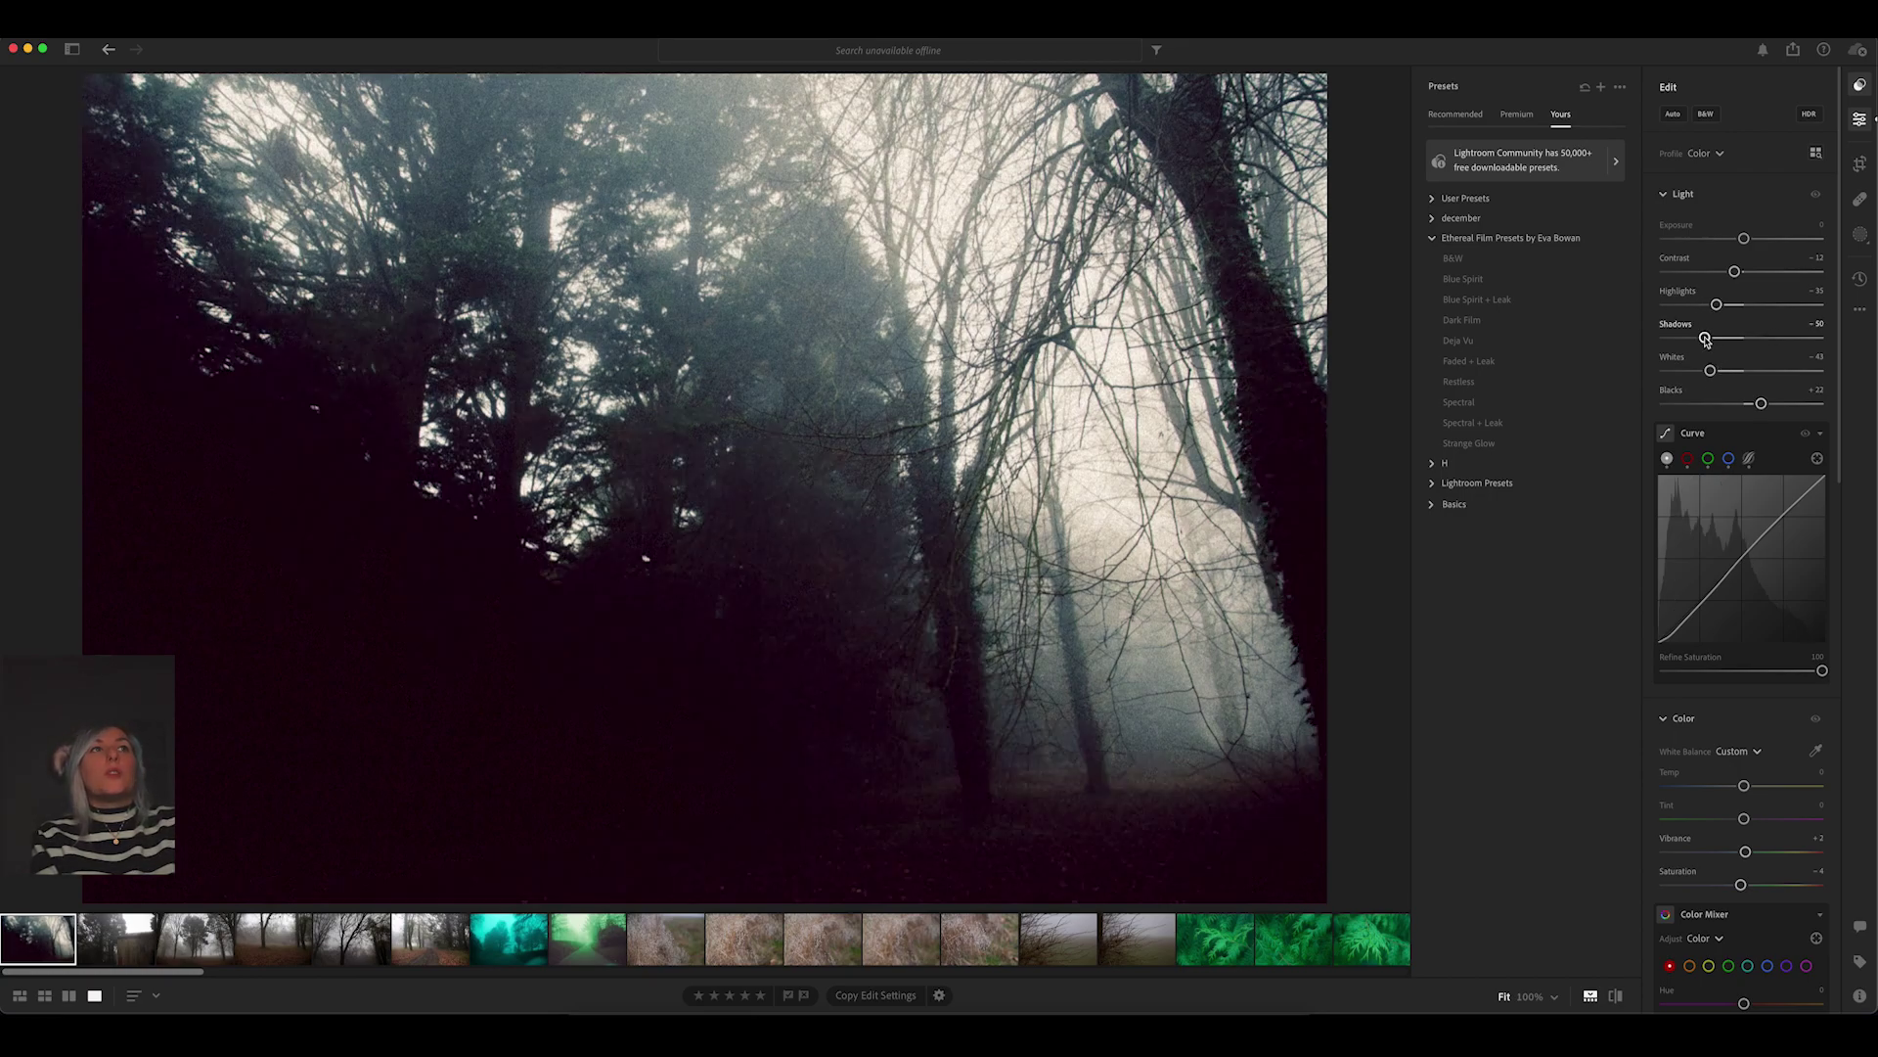
pyautogui.click(1775, 338)
pyautogui.moveTo(1775, 339); pyautogui.dragTo(1779, 339)
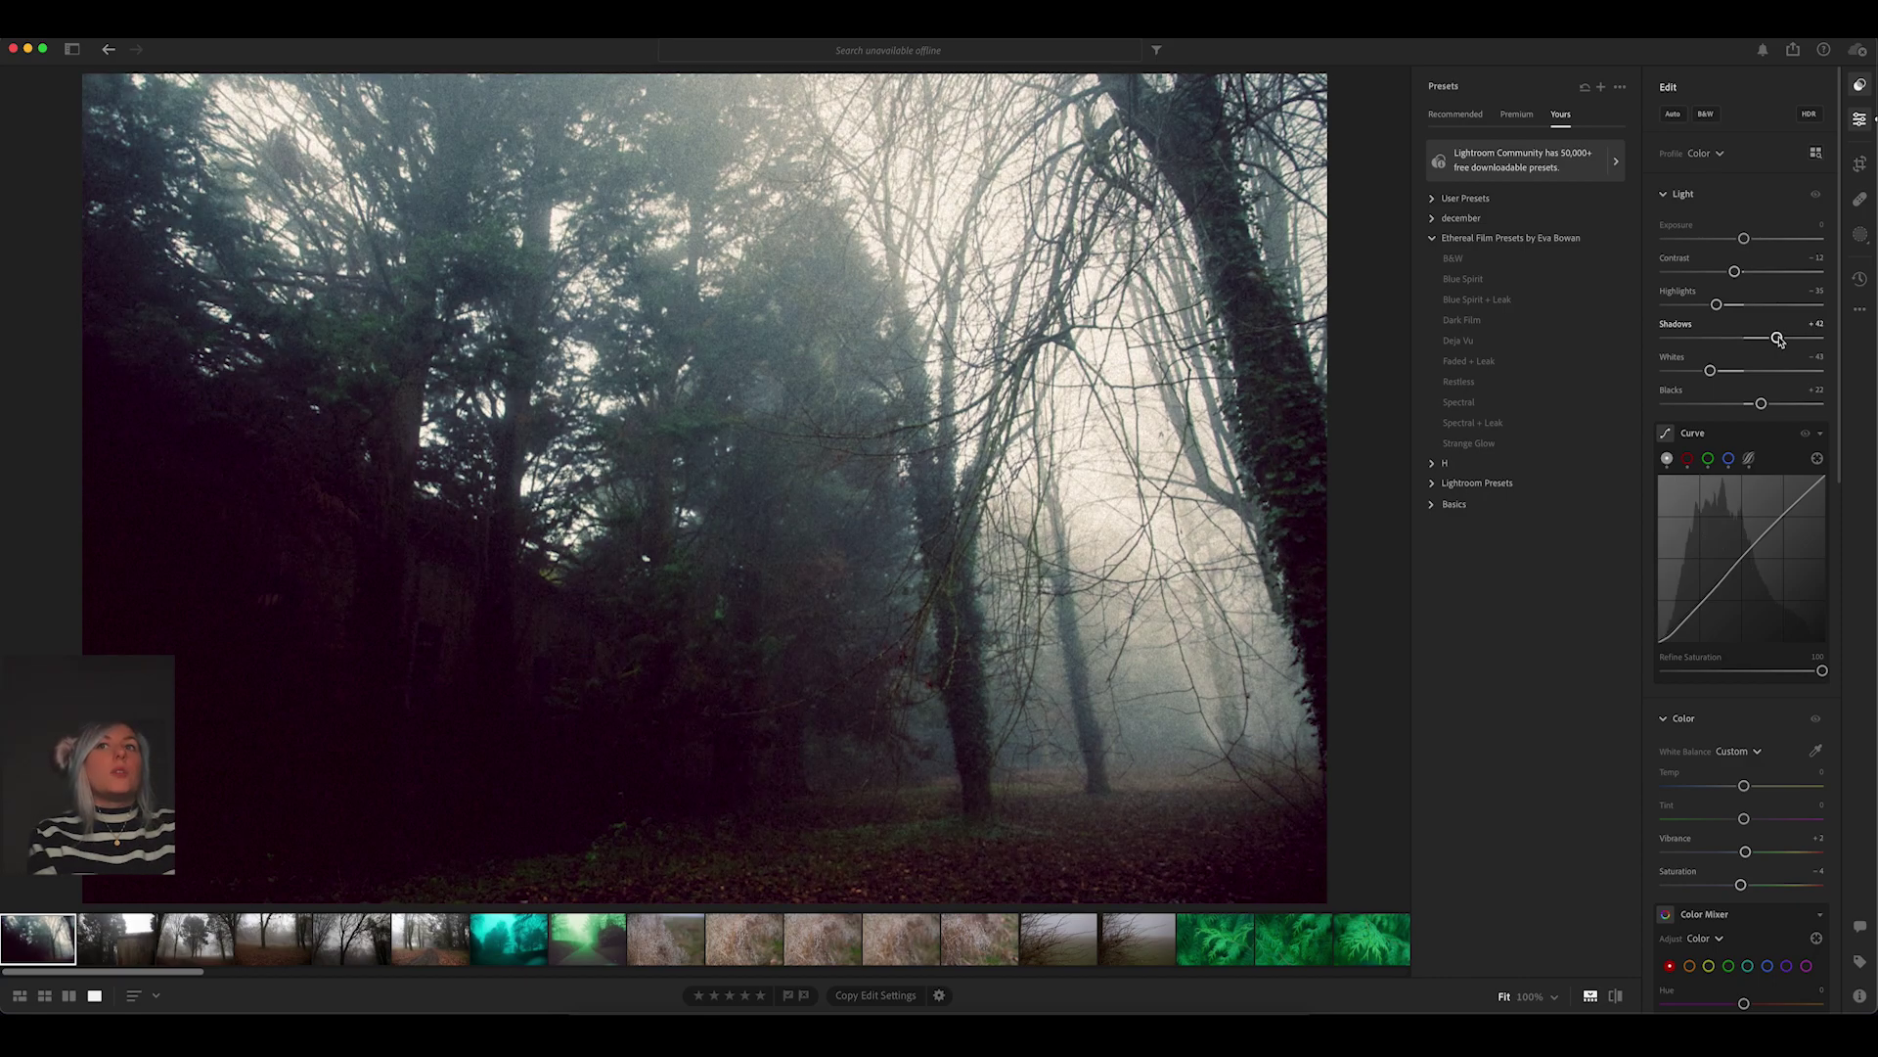
# Set Blacks to +41 and compare the edited forest photo with its unedited version.
pyautogui.scroll(-1, 1779, 339)
pyautogui.click(1776, 346)
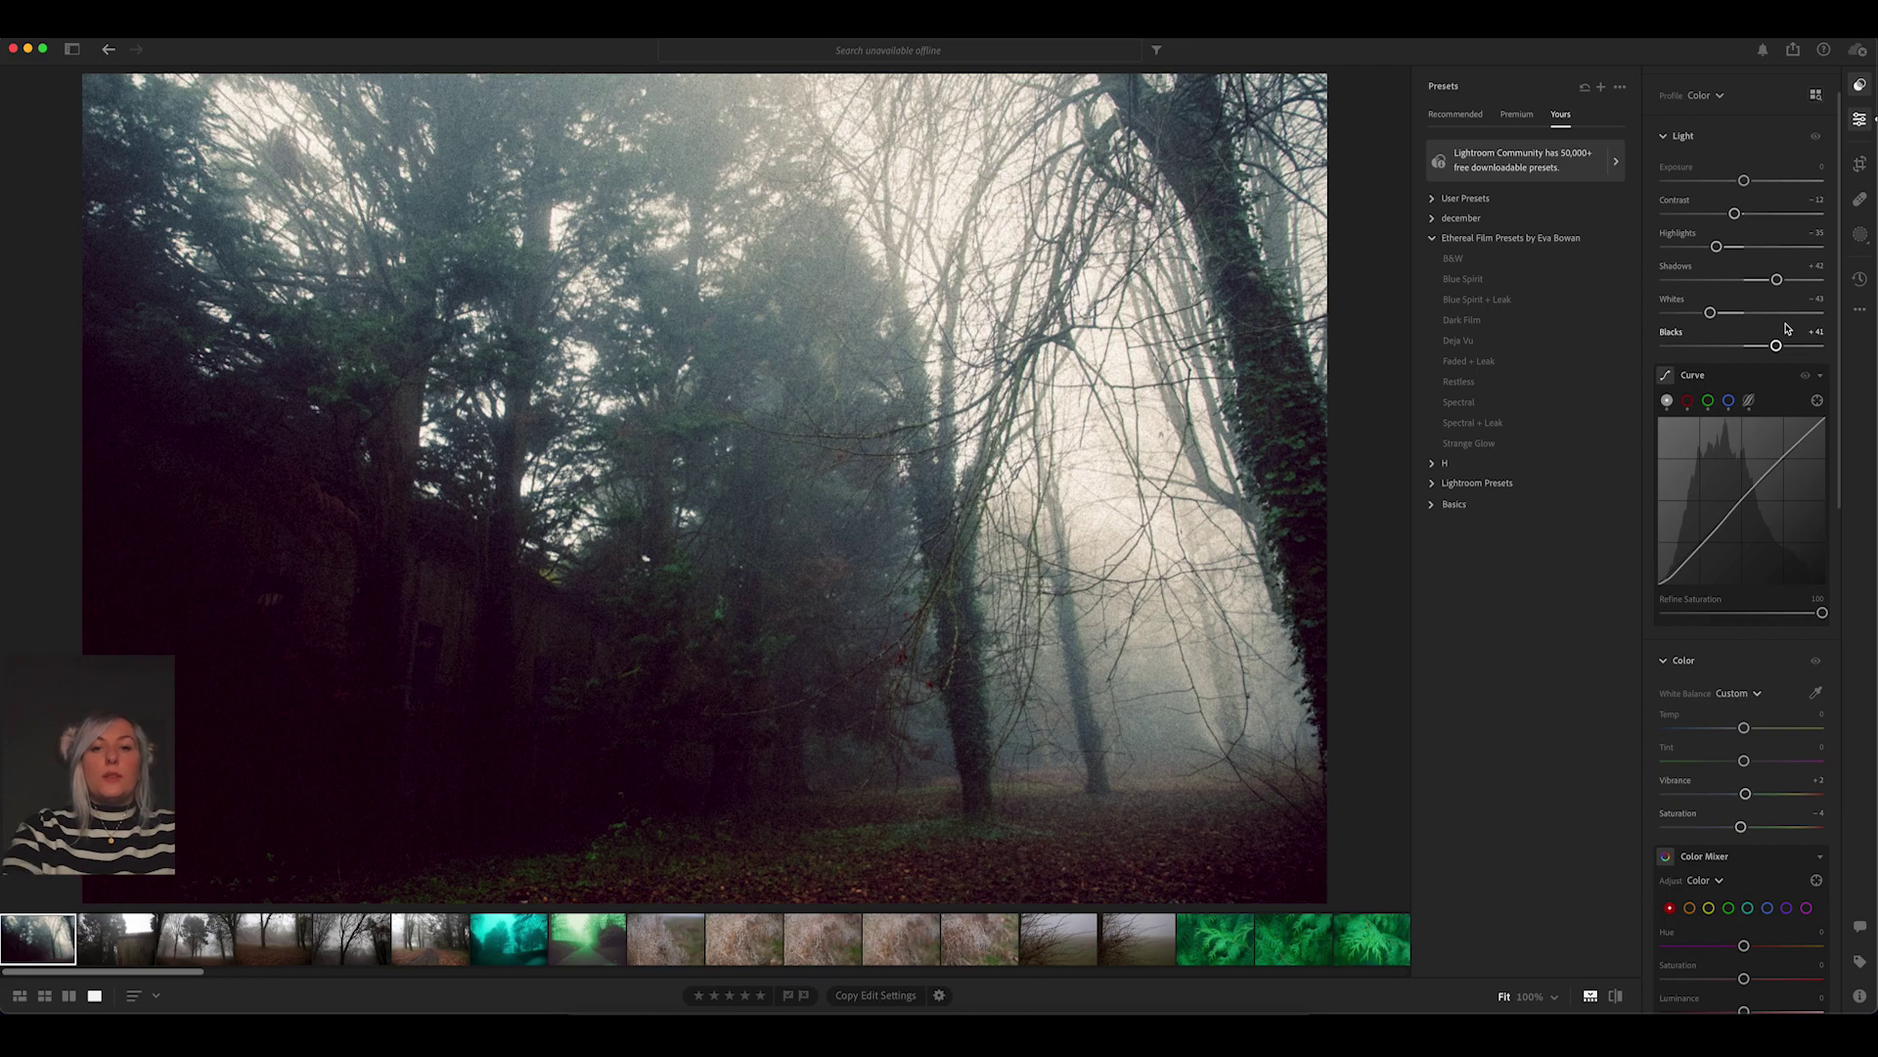
pyautogui.press('\\')
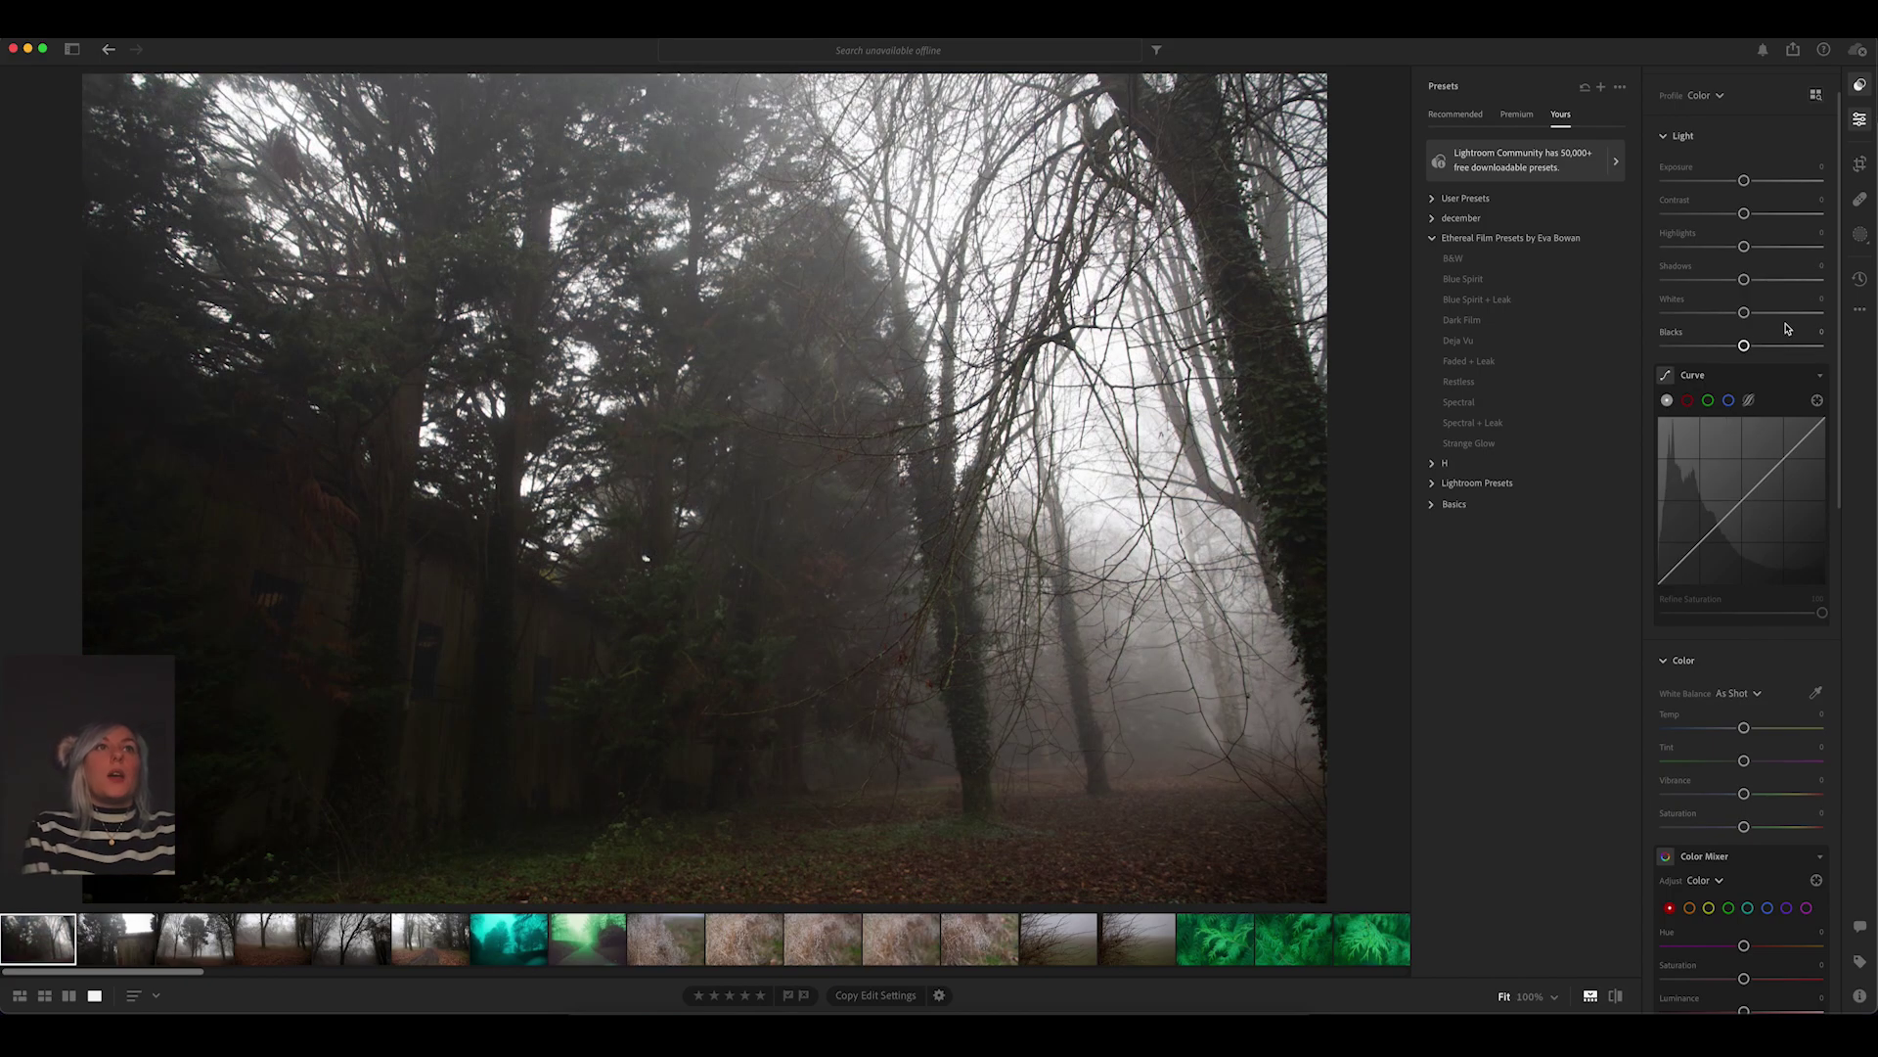
# Try the Restless, Spectral and Spectral + Leak presets on the forest photo.
pyautogui.click(1524, 391)
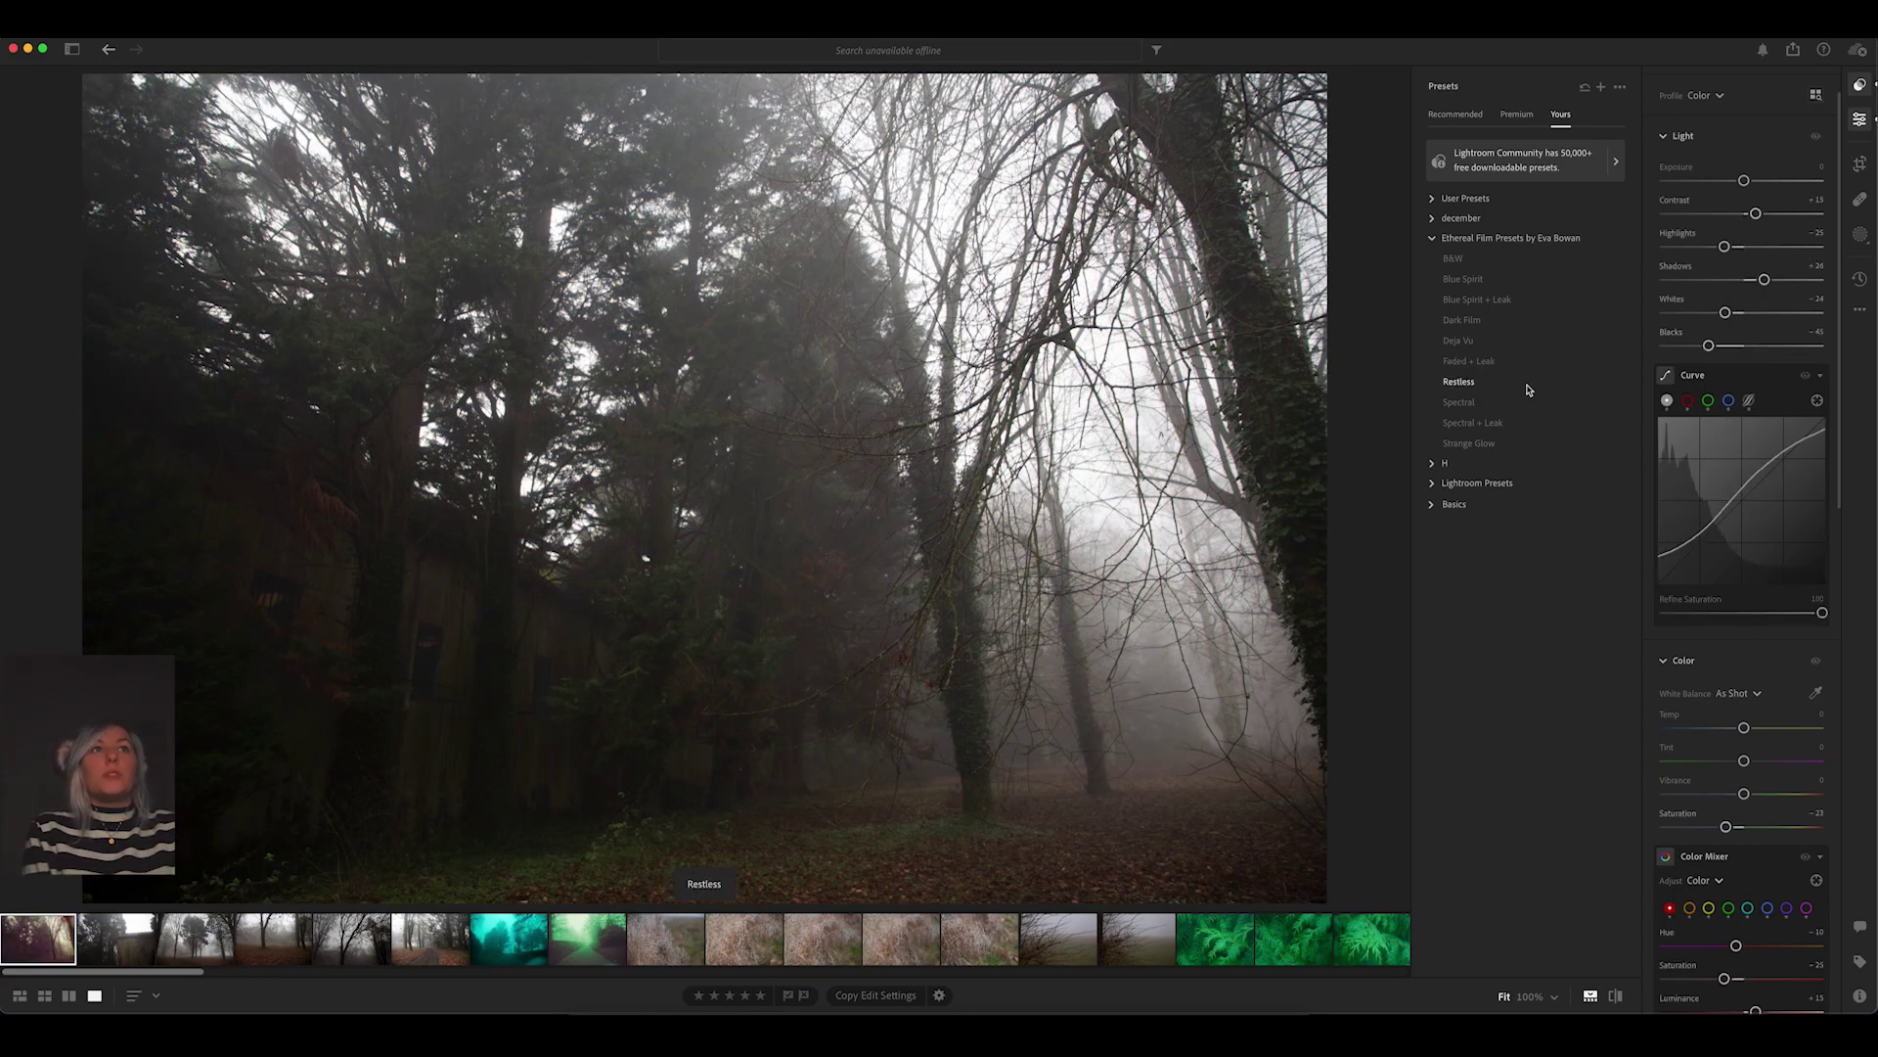
pyautogui.click(1489, 404)
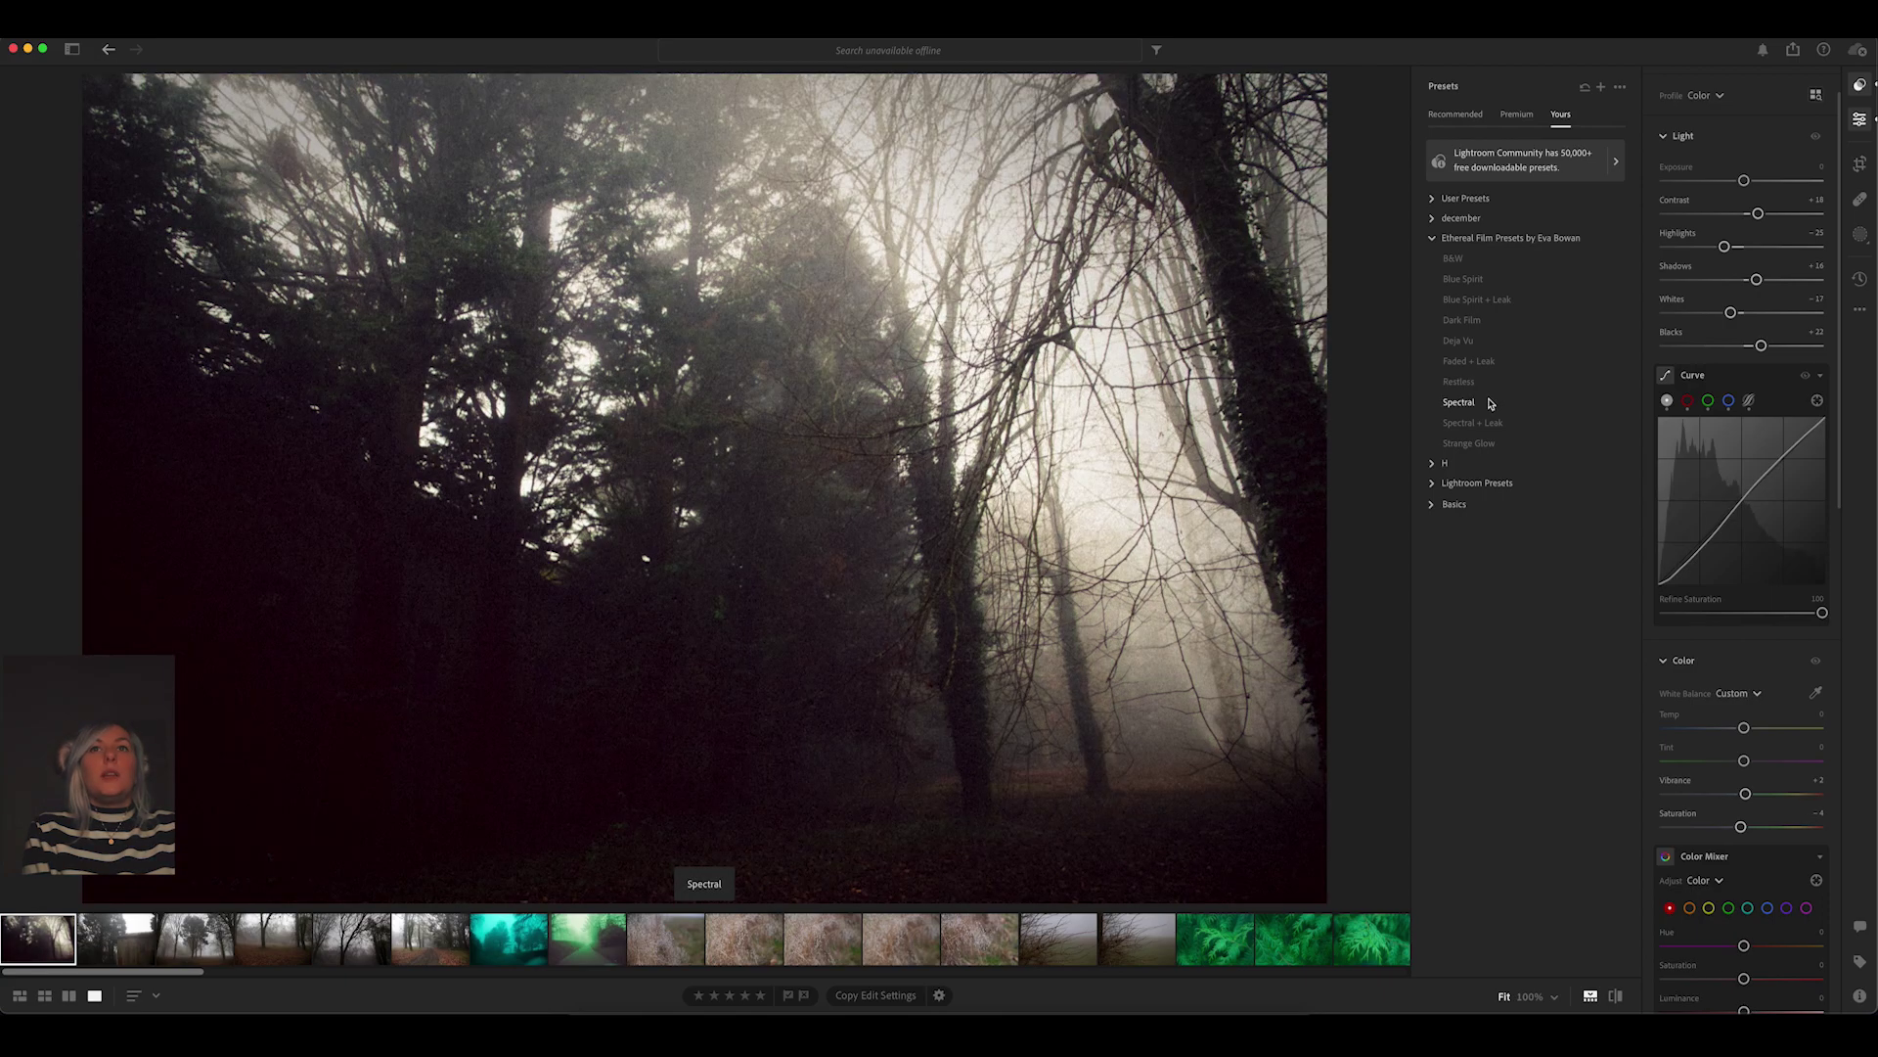
pyautogui.click(1479, 422)
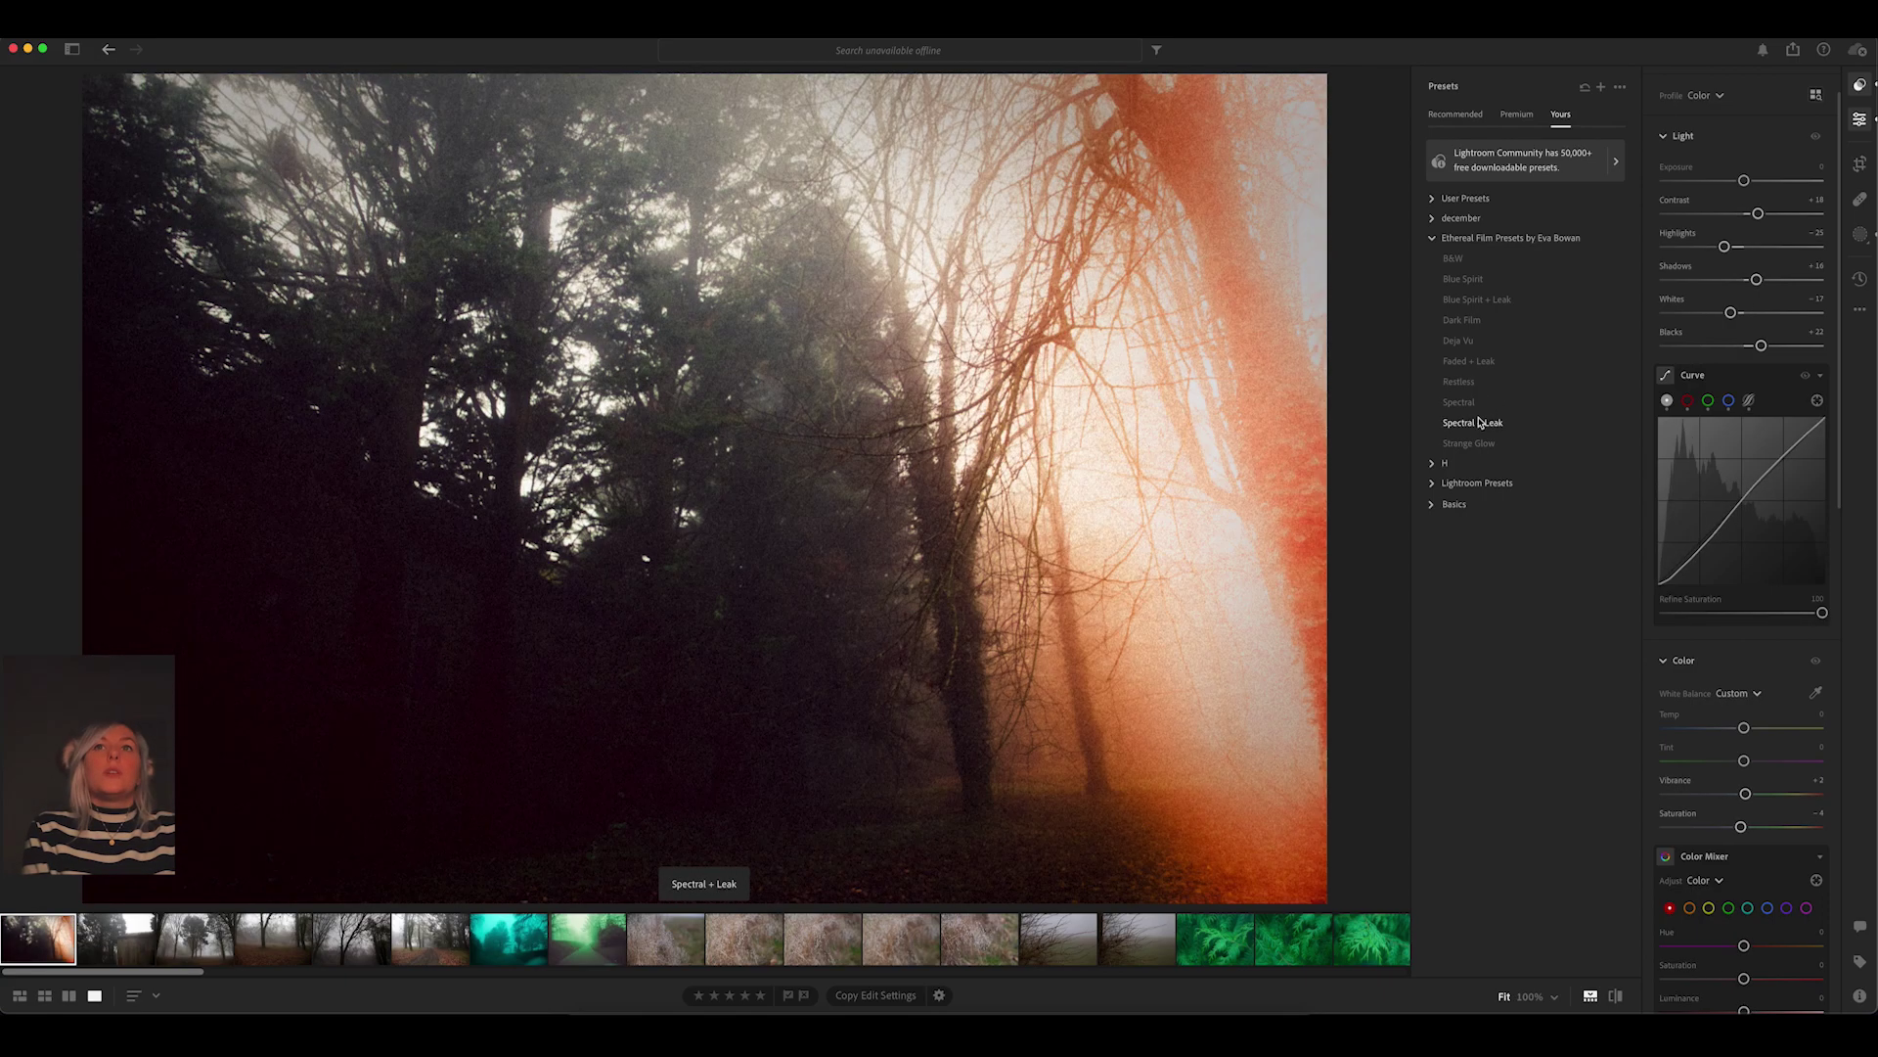
pyautogui.click(1458, 382)
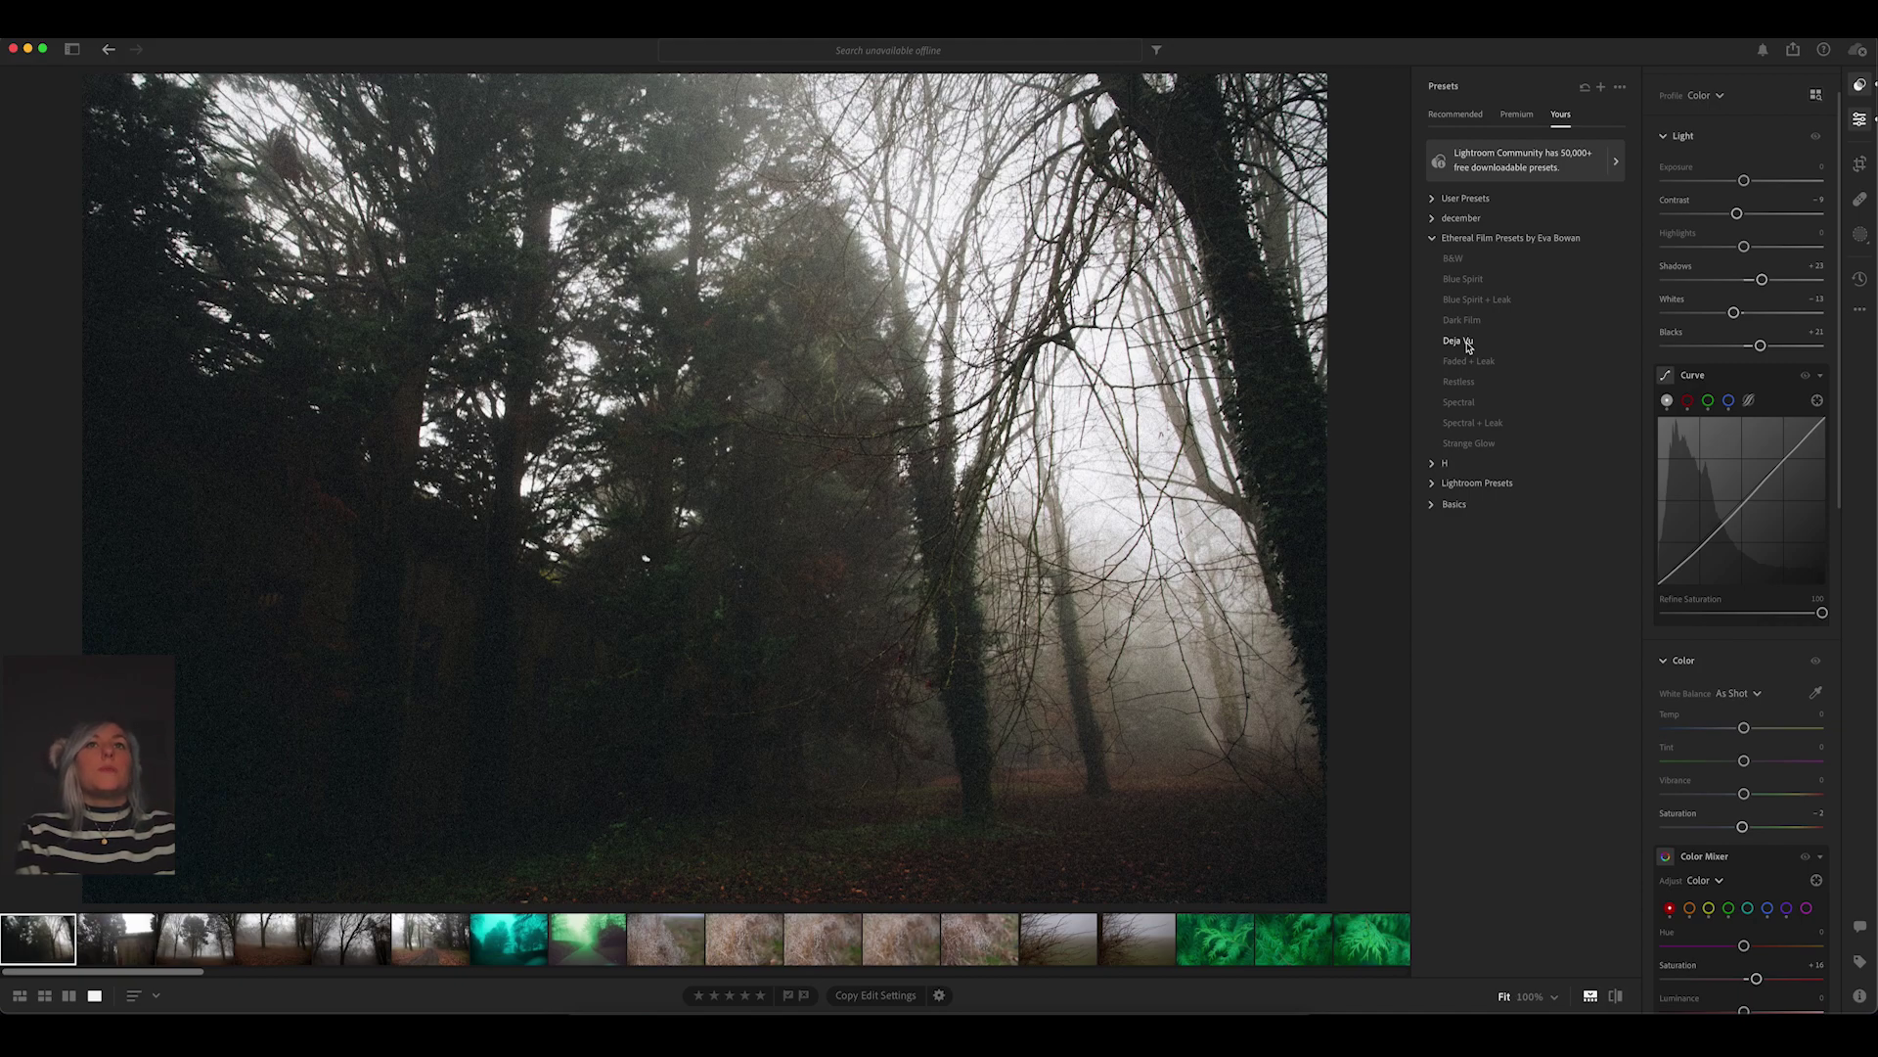
# Apply the Deja Vu preset to the forest photo and raise Shadows to +37.
pyautogui.click(1457, 341)
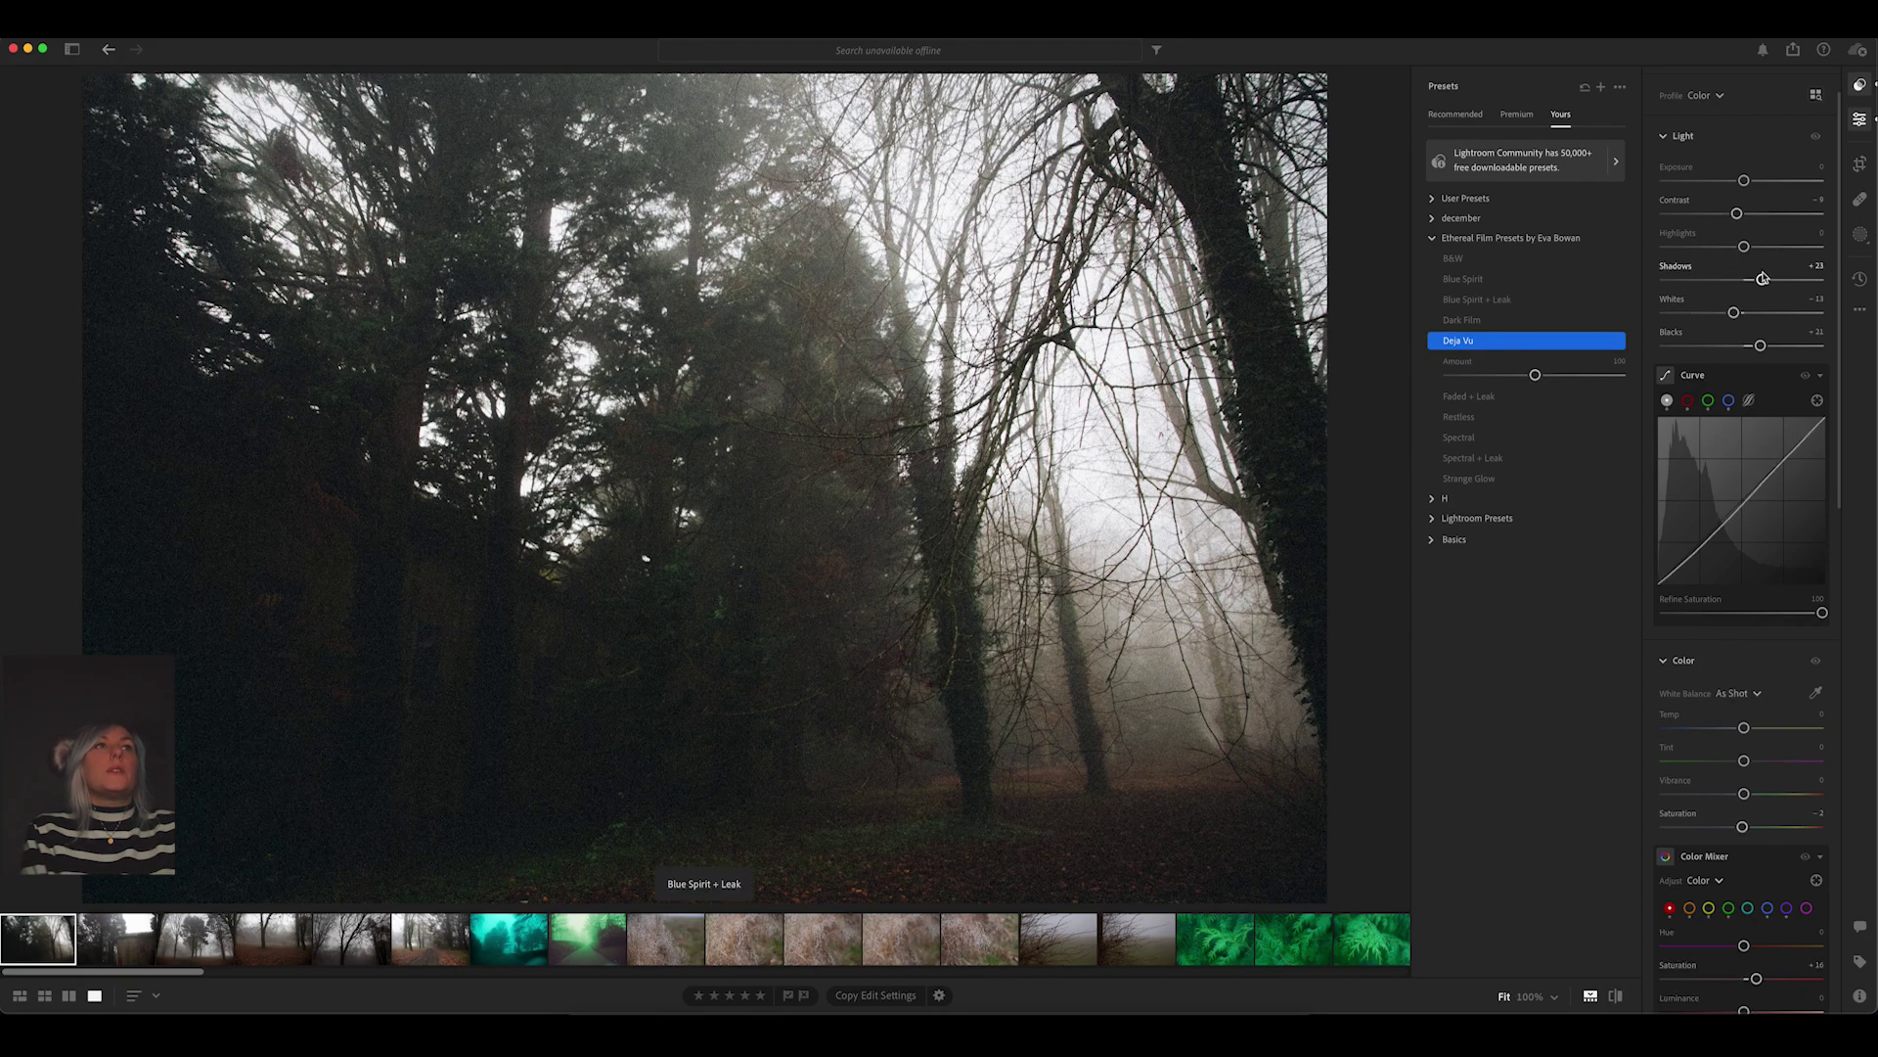
pyautogui.moveTo(1762, 281); pyautogui.dragTo(1773, 281)
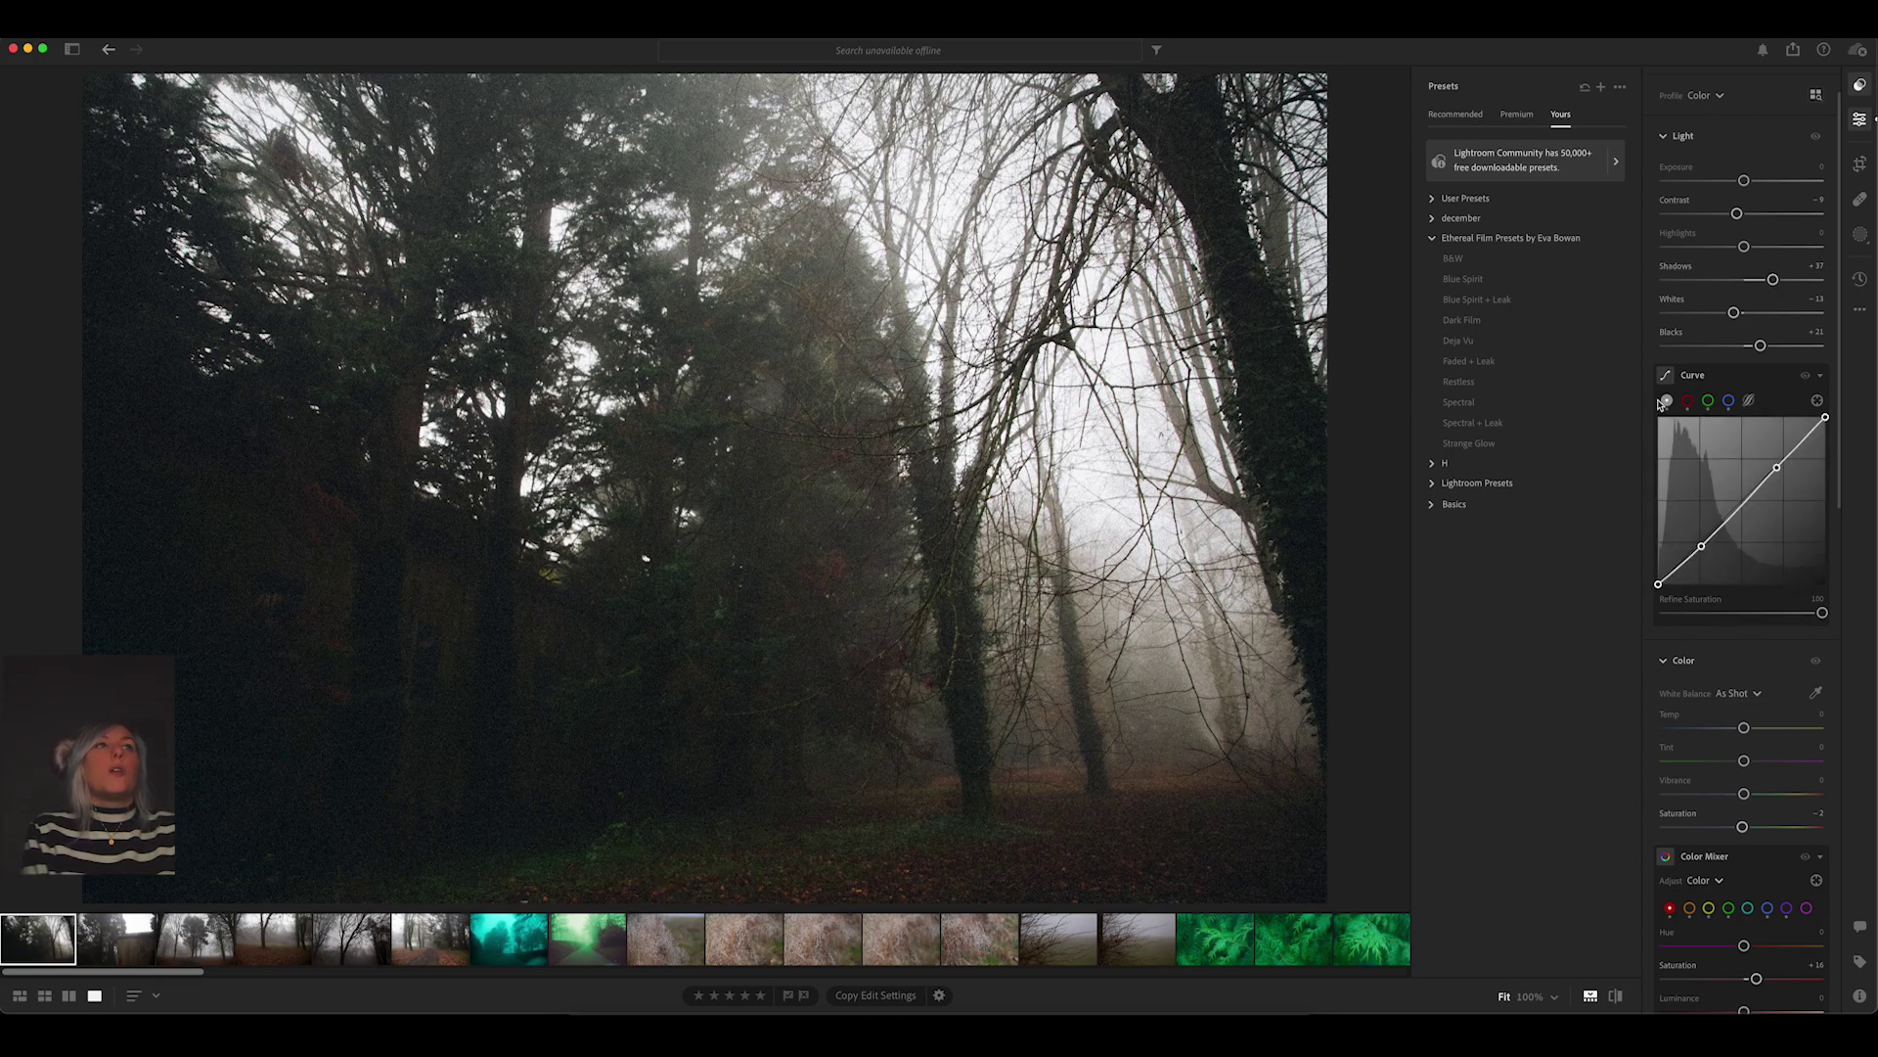
# Slightly lift the shadow and midtone points of the forest photo's point curve and compare the edit with the unedited version.
pyautogui.click(1749, 400)
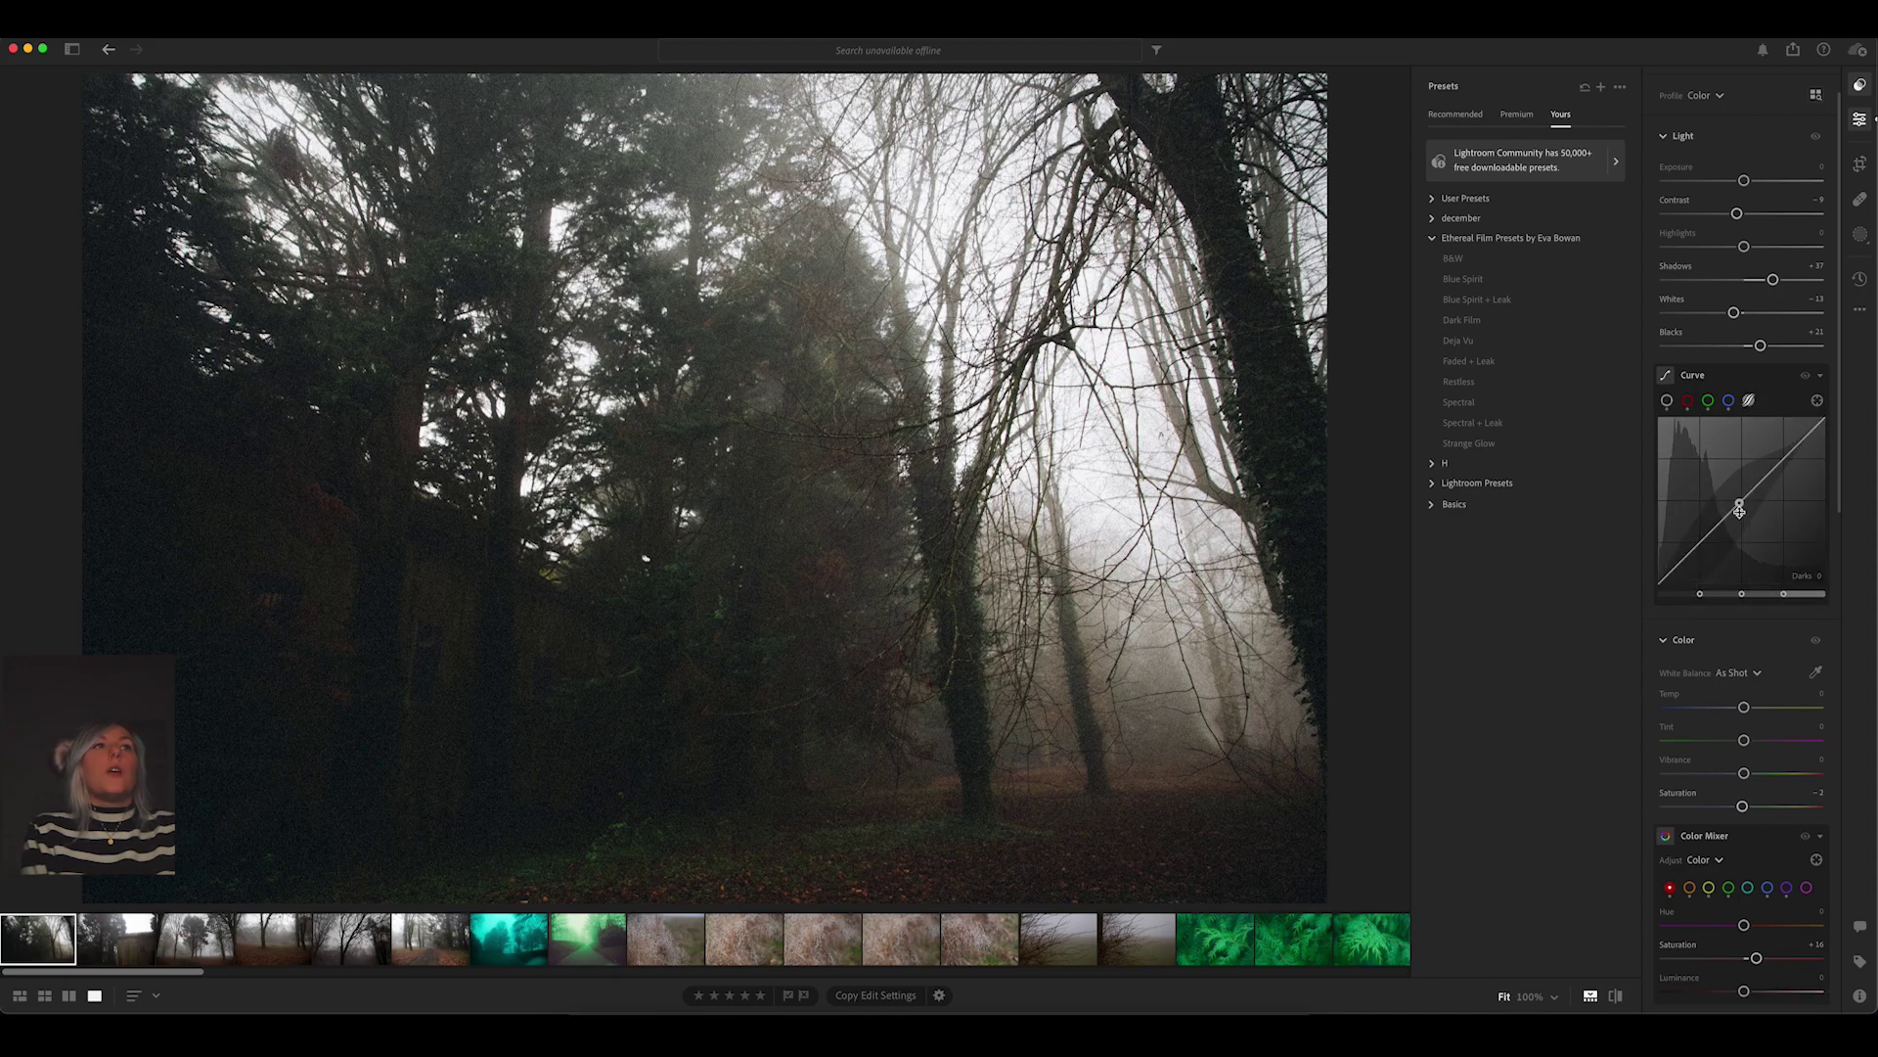
pyautogui.click(1667, 400)
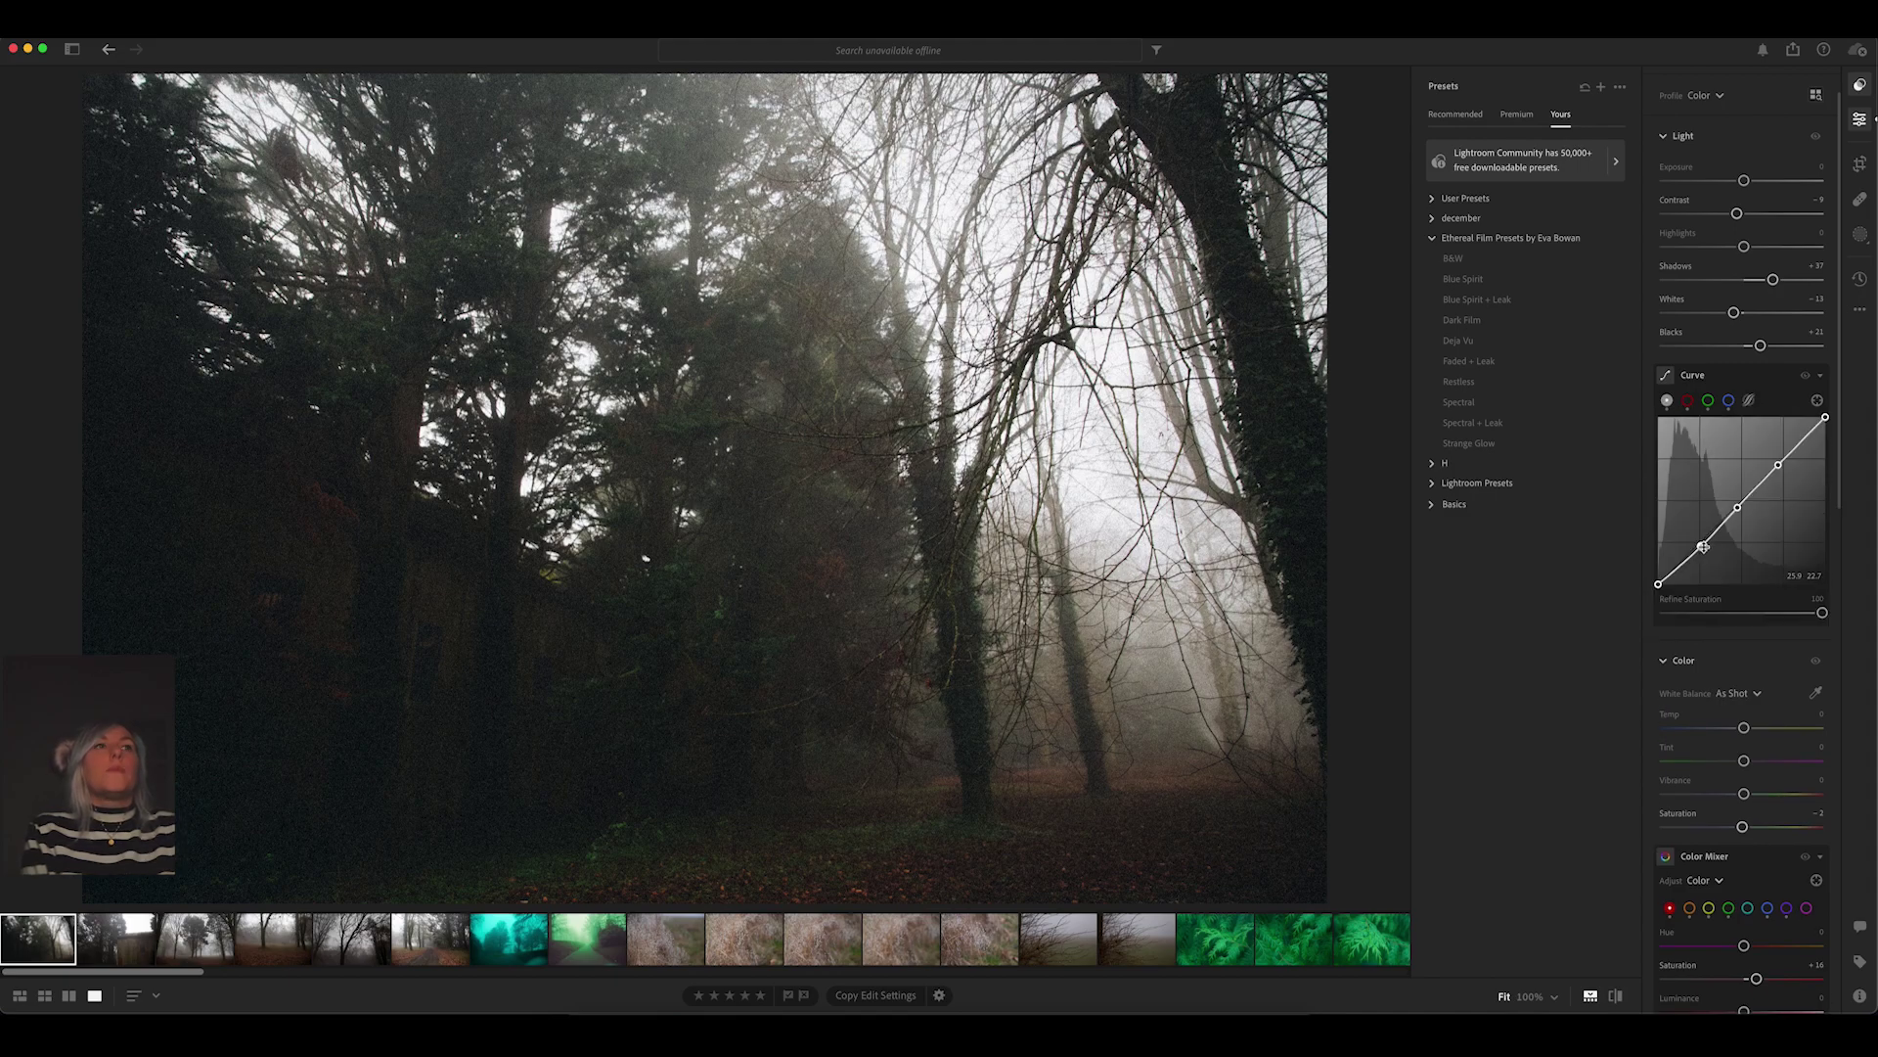
pyautogui.click(1703, 546)
pyautogui.moveTo(1738, 506); pyautogui.dragTo(1733, 505)
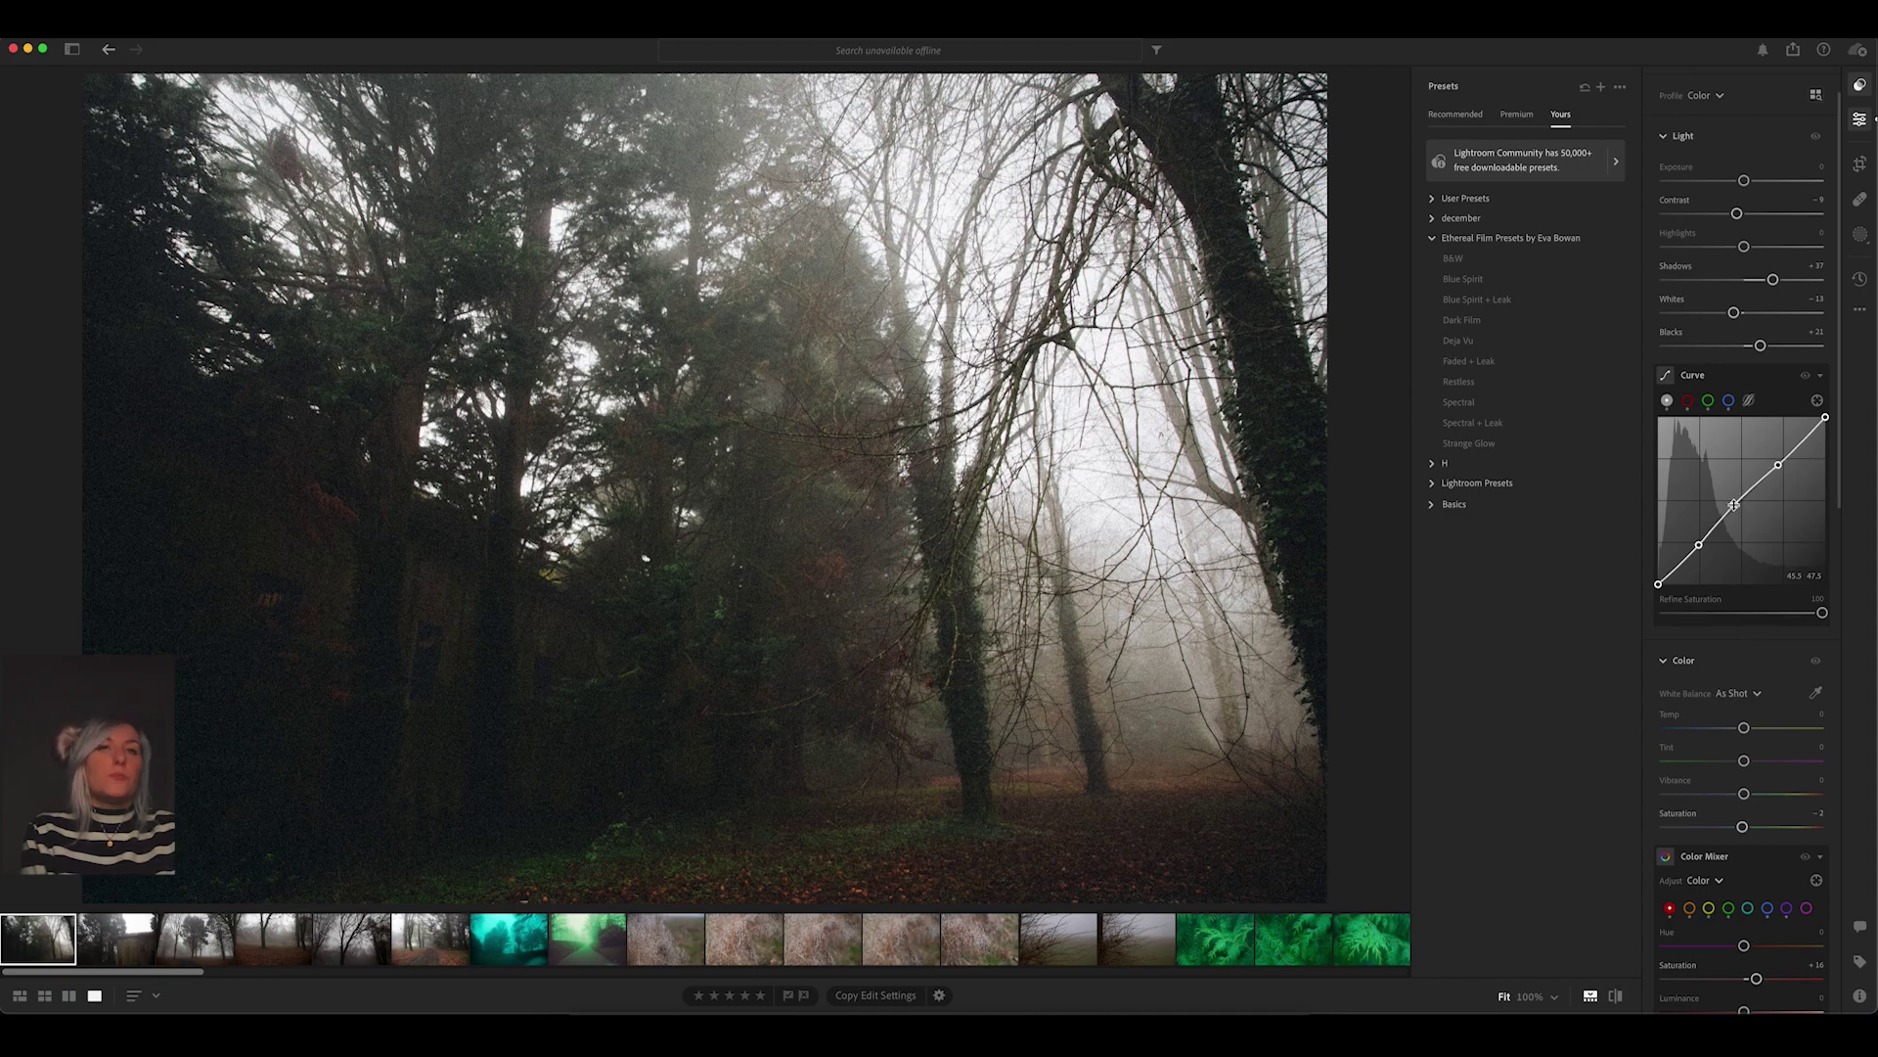
pyautogui.press('\\')
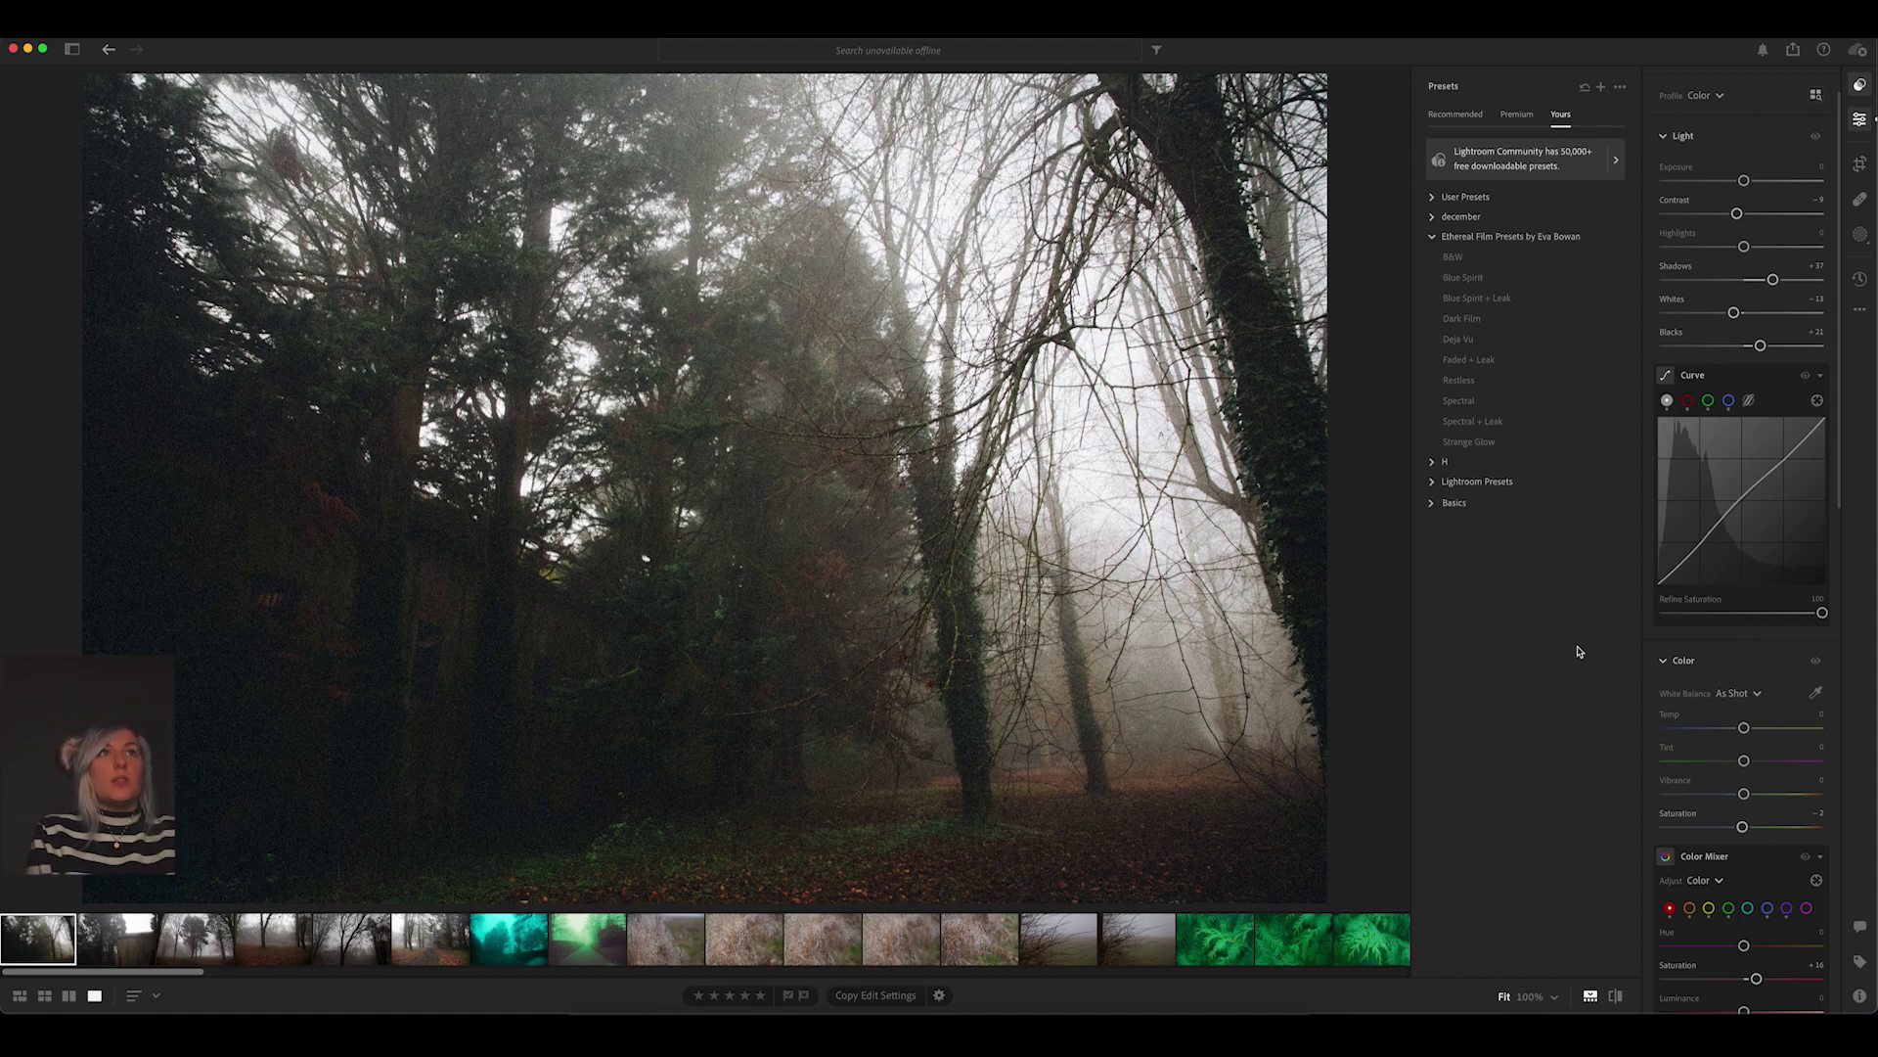
# Try the Dark Film preset on the forest photo, and Restless and Spectral + Leak on the foggy stone building photo.
pyautogui.click(1459, 321)
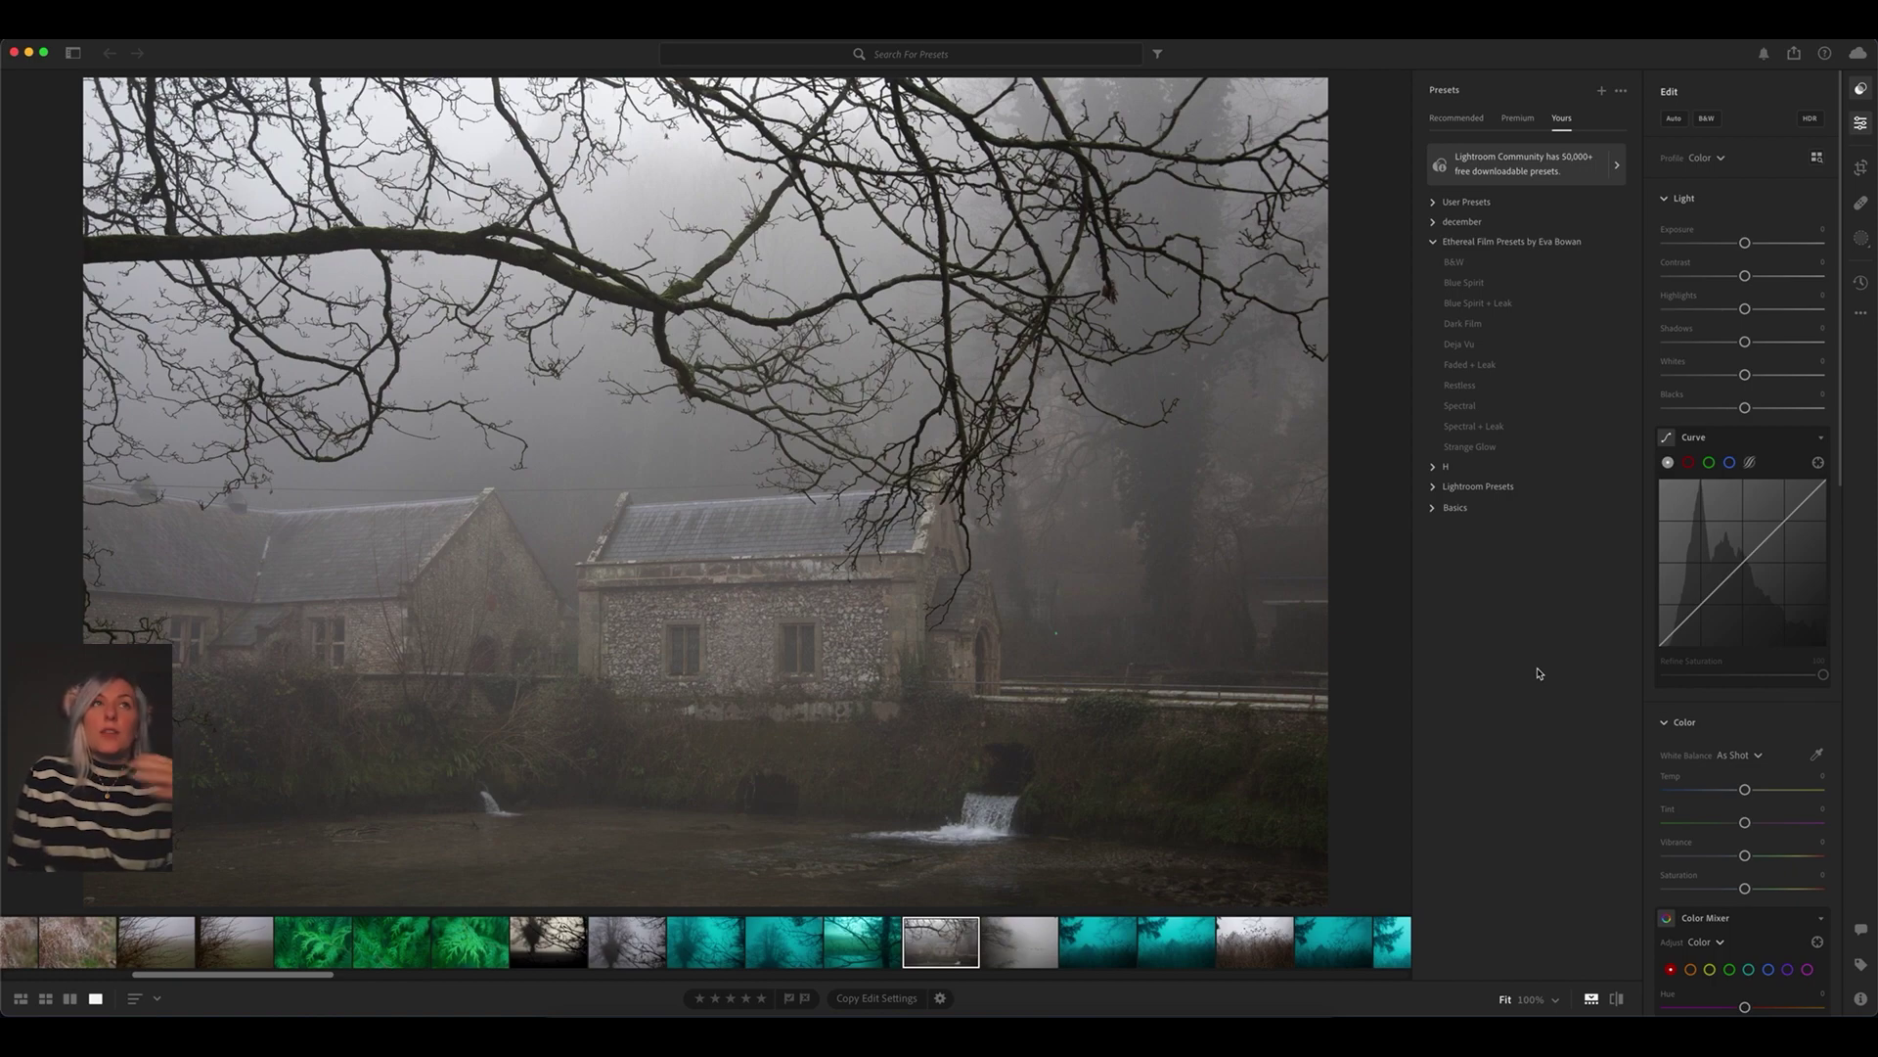
pyautogui.click(1472, 388)
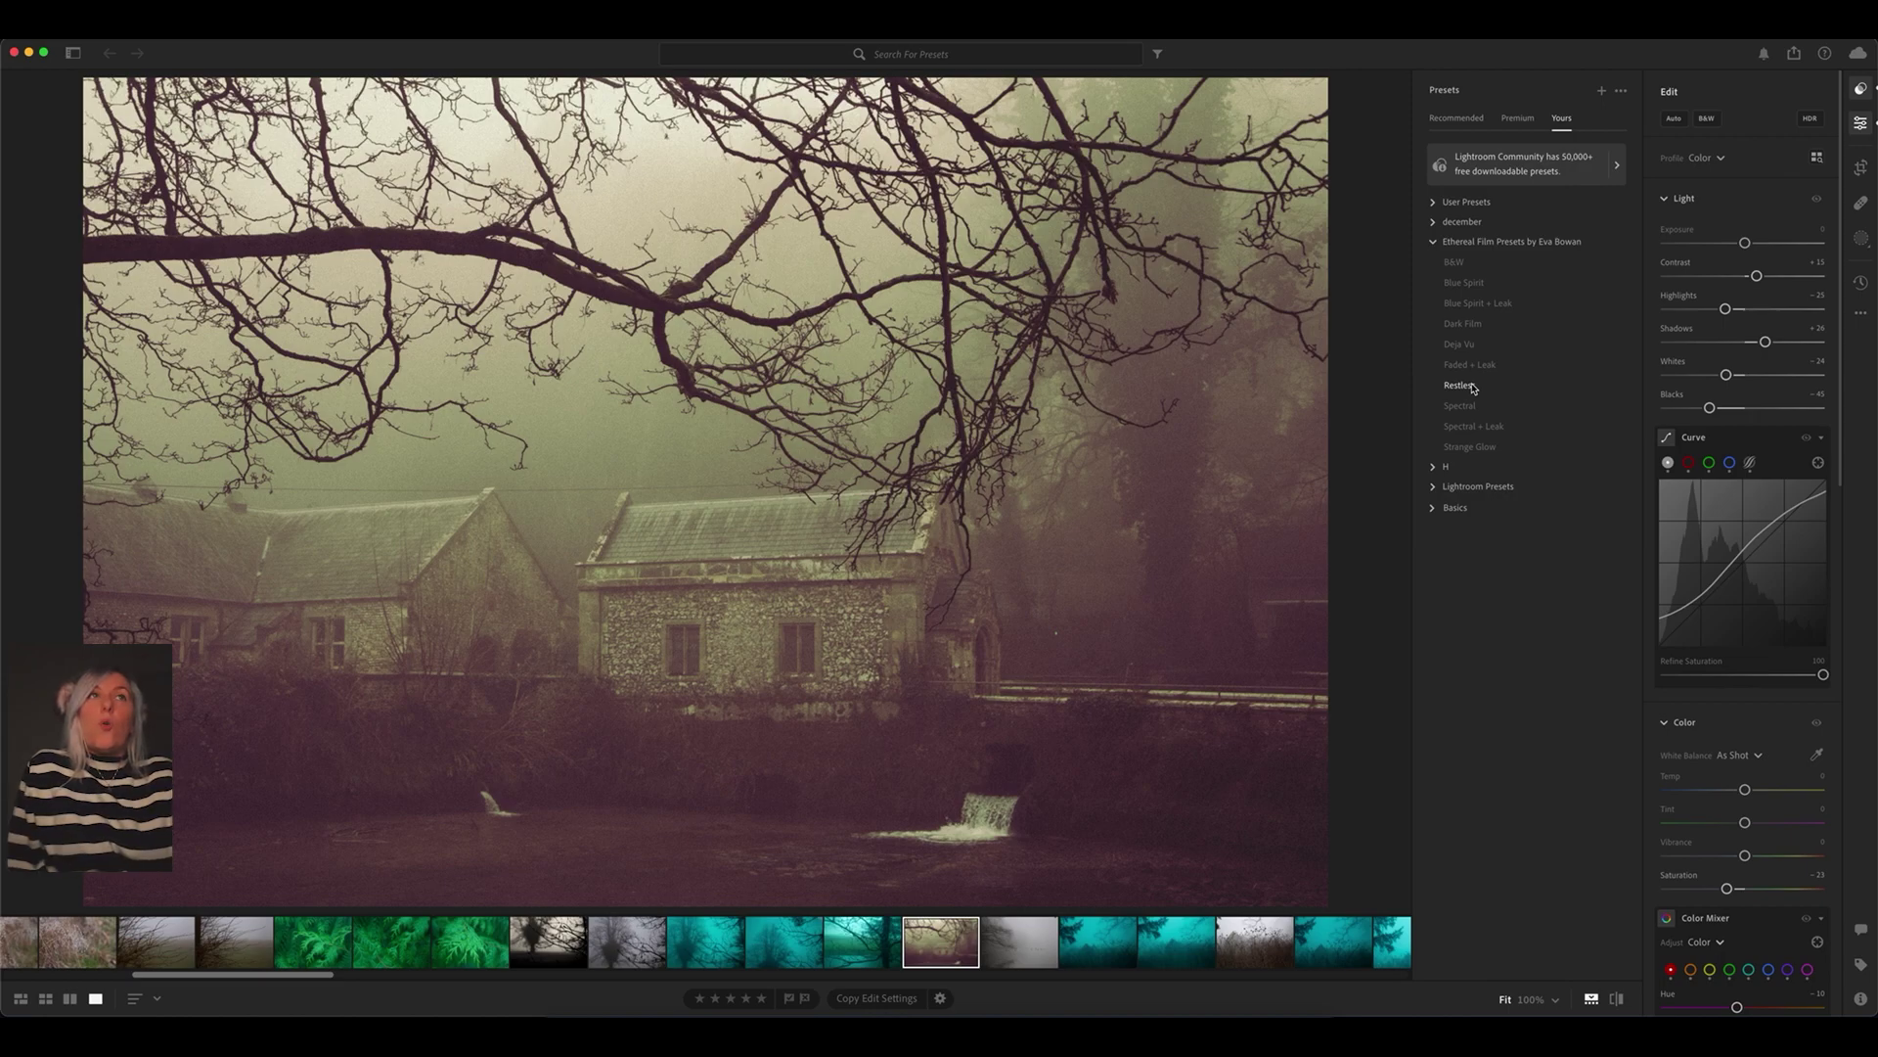
pyautogui.click(1477, 425)
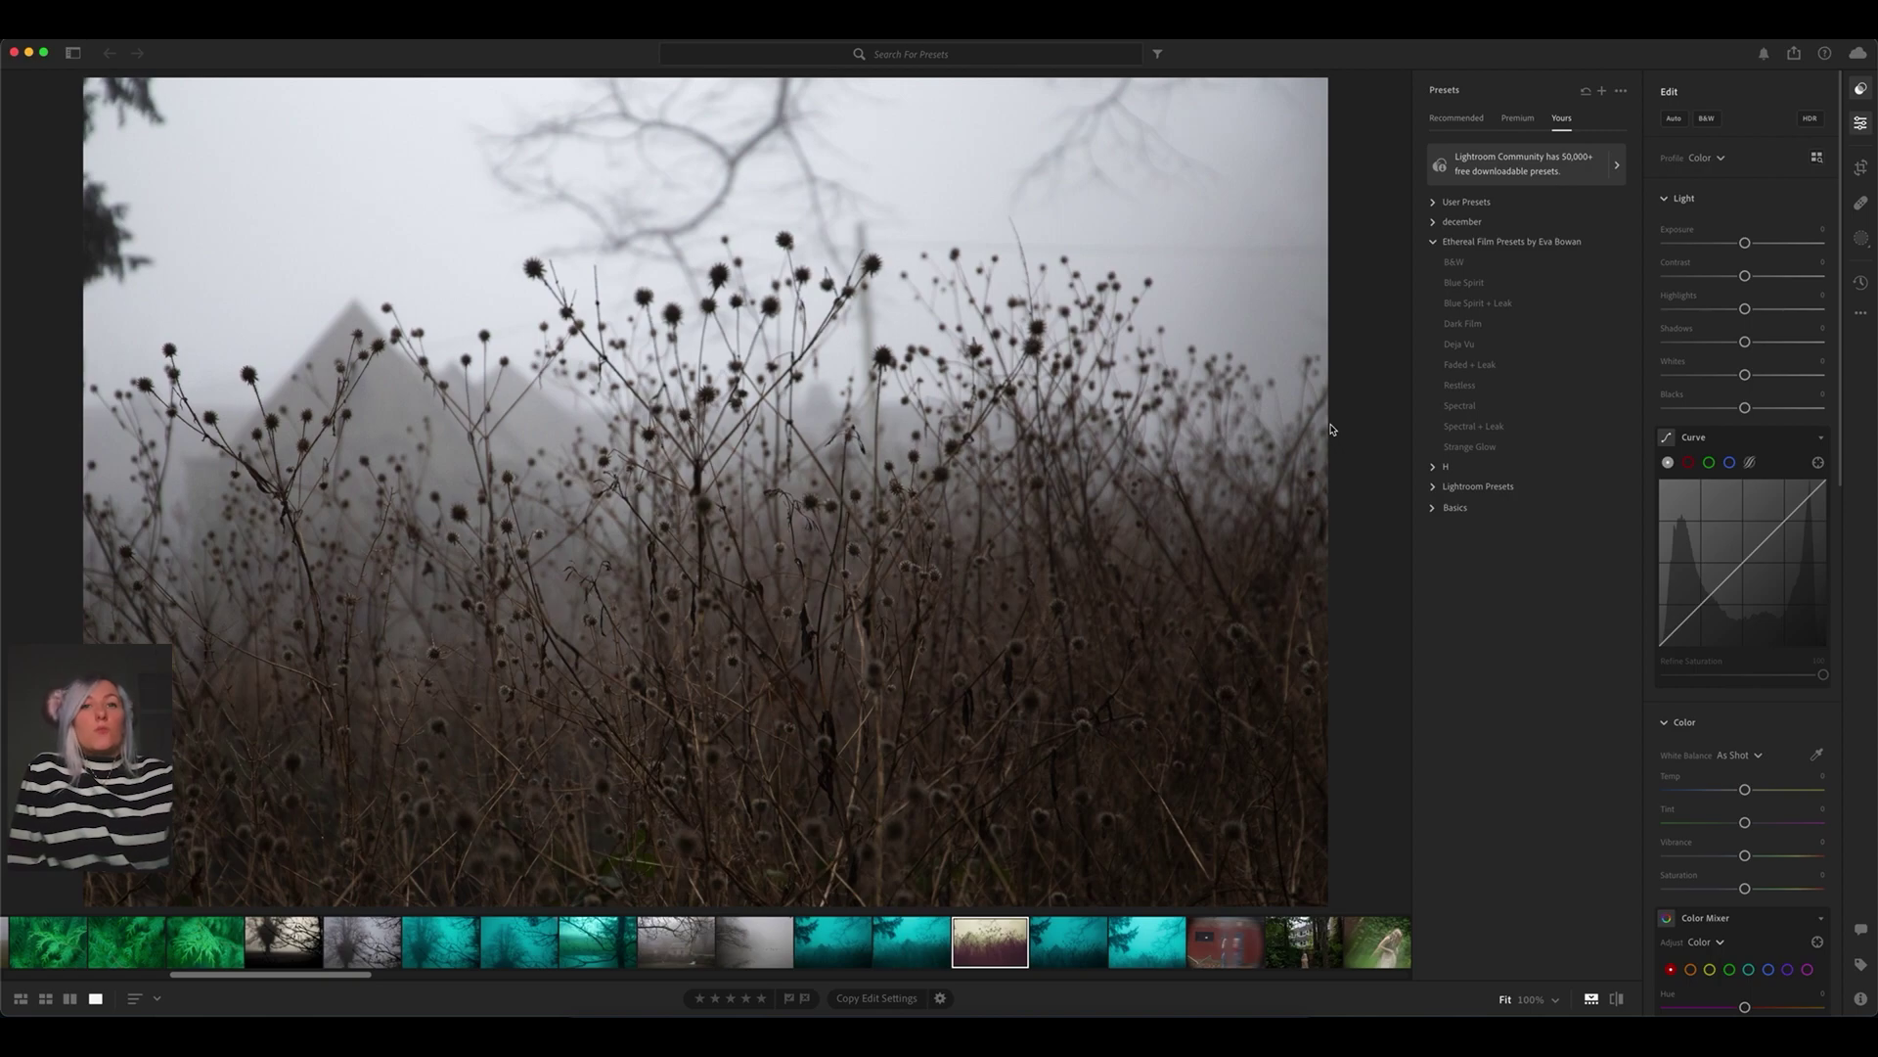
# Preview several Ethereal Film presets on the dried flower photo, including B&W, Blue Spirit + Leak, Faded + Leak, Restless and Spectral.
pyautogui.click(1452, 264)
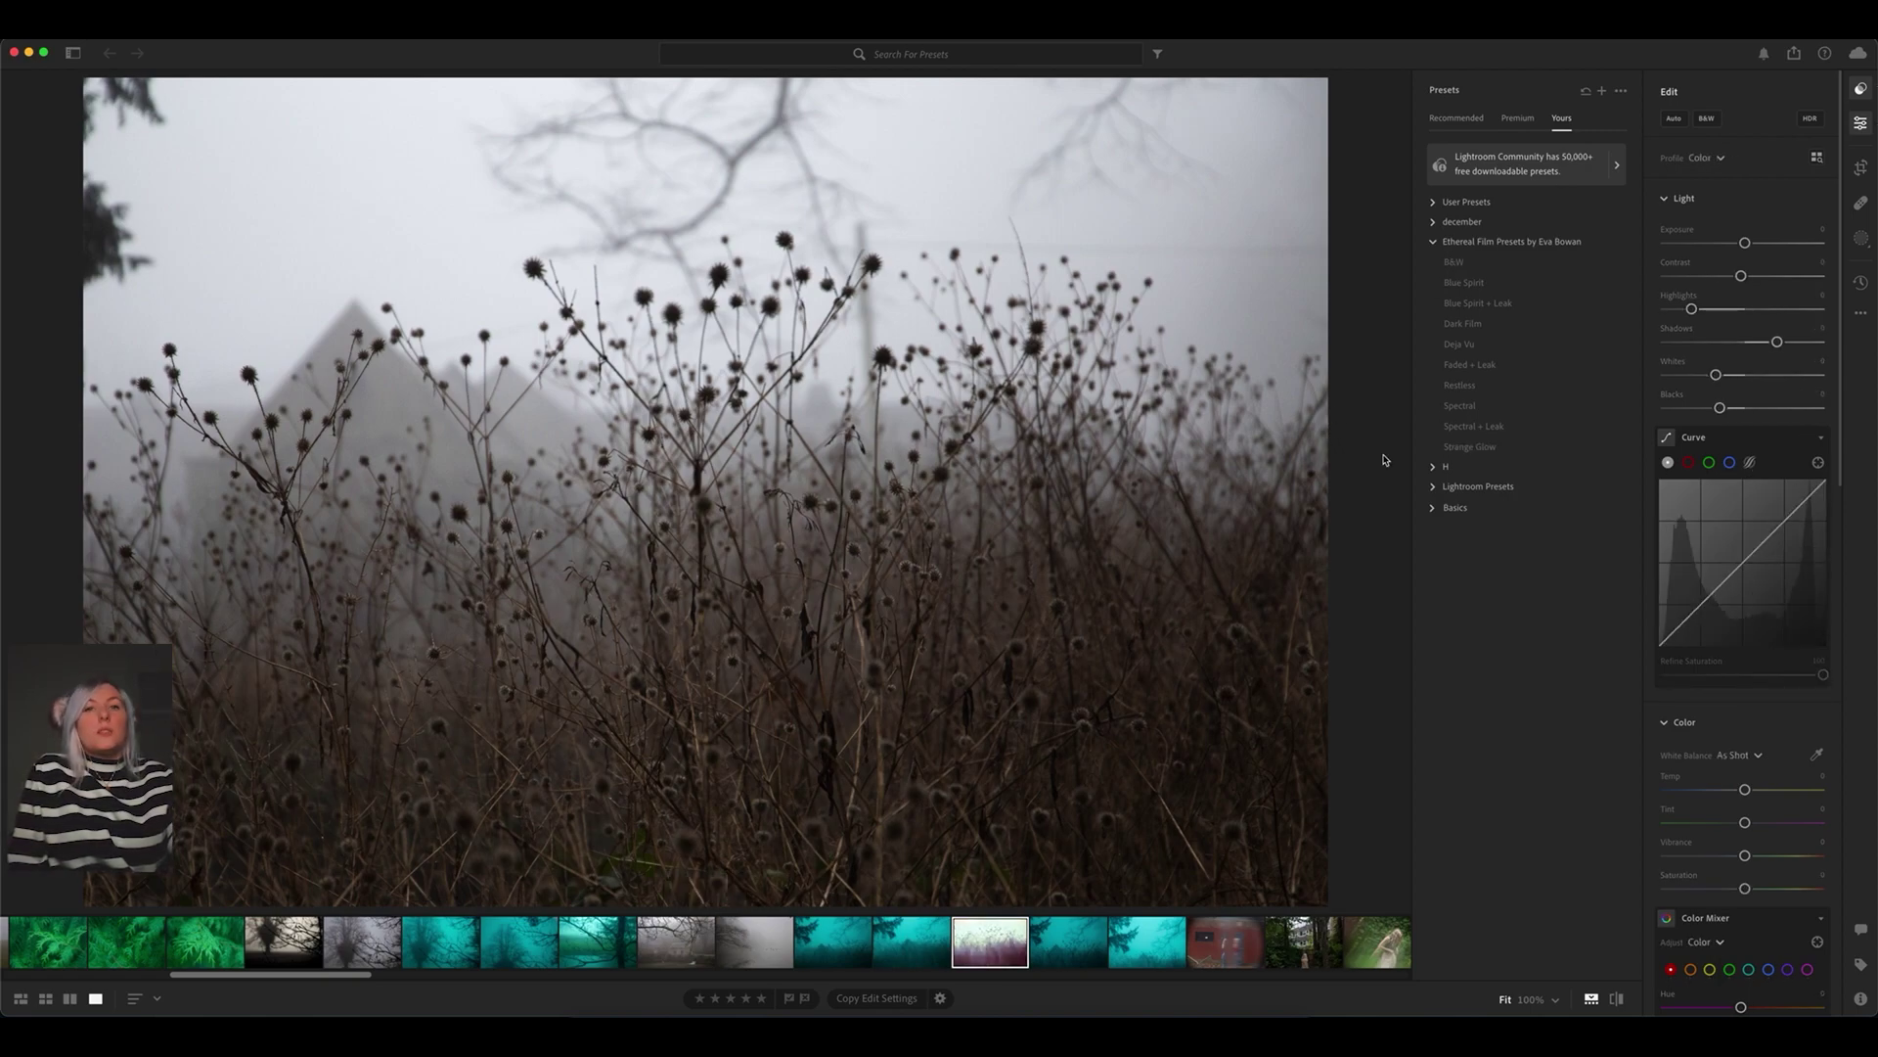
pyautogui.click(1477, 303)
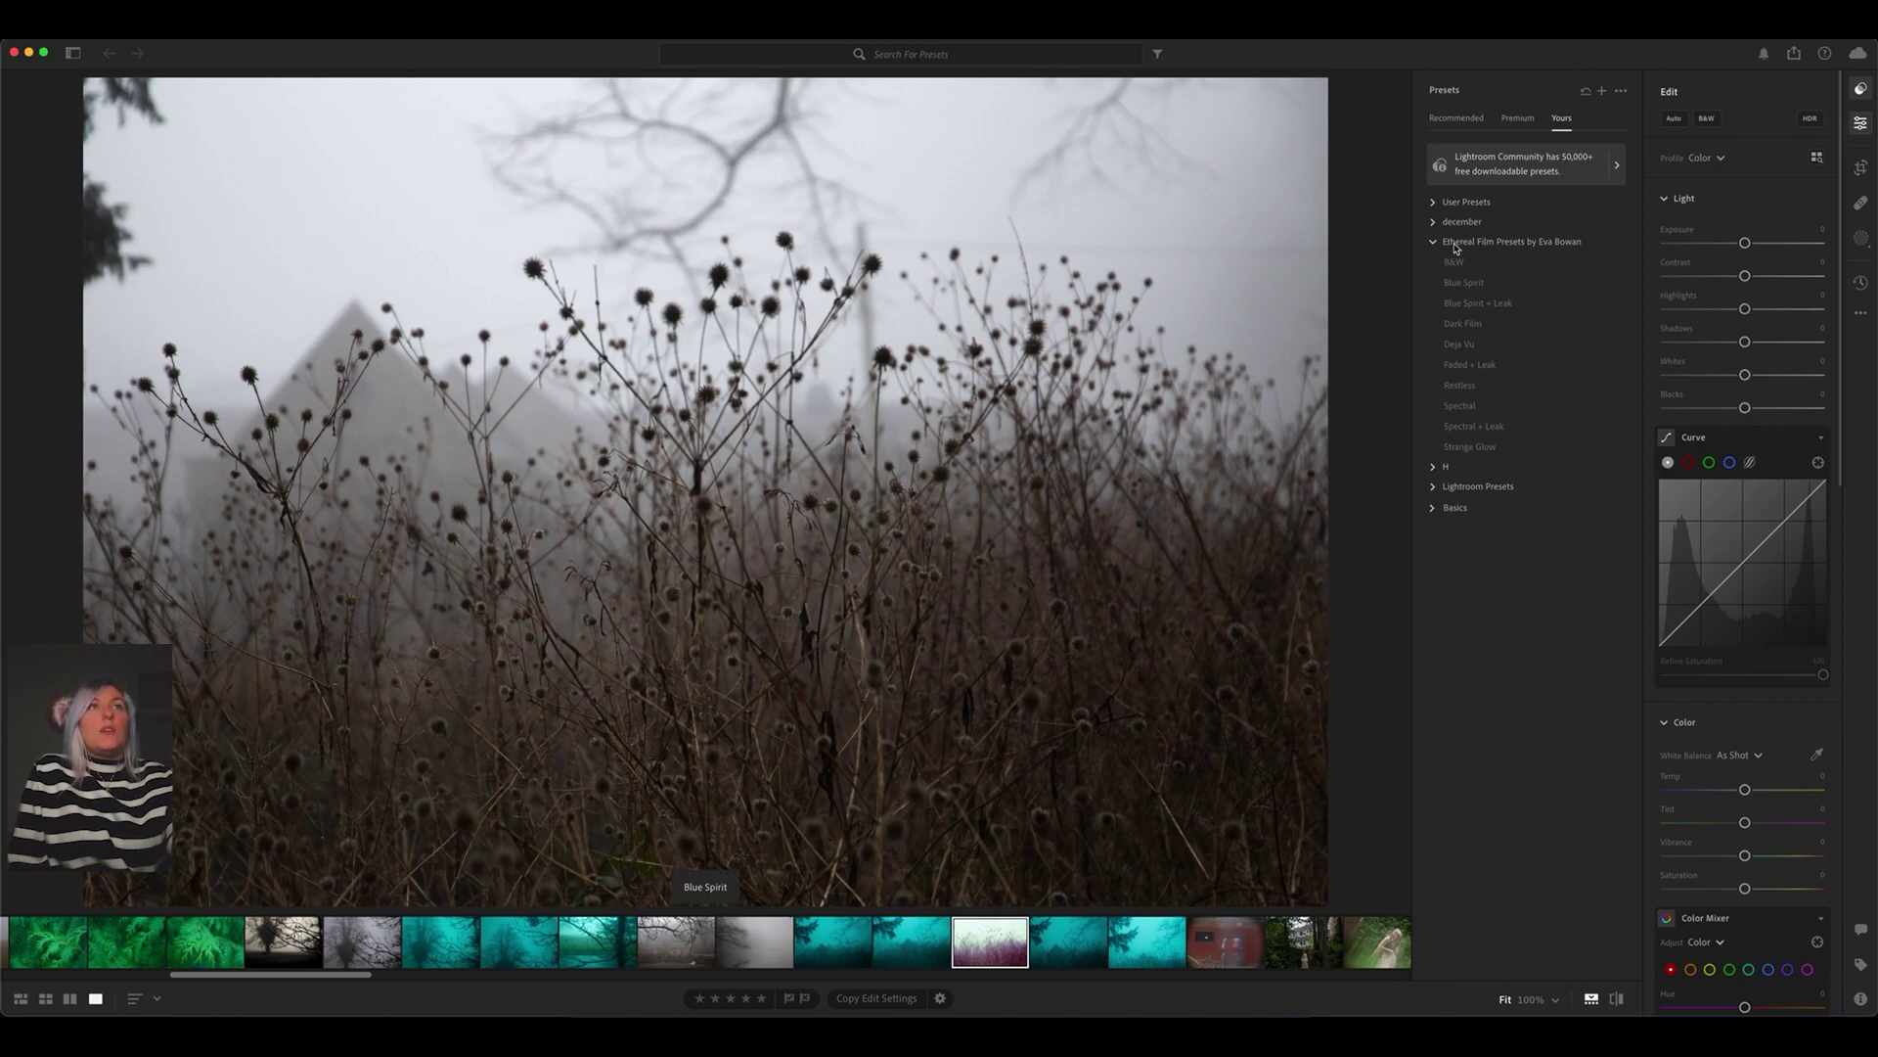
pyautogui.click(1455, 366)
pyautogui.click(1458, 385)
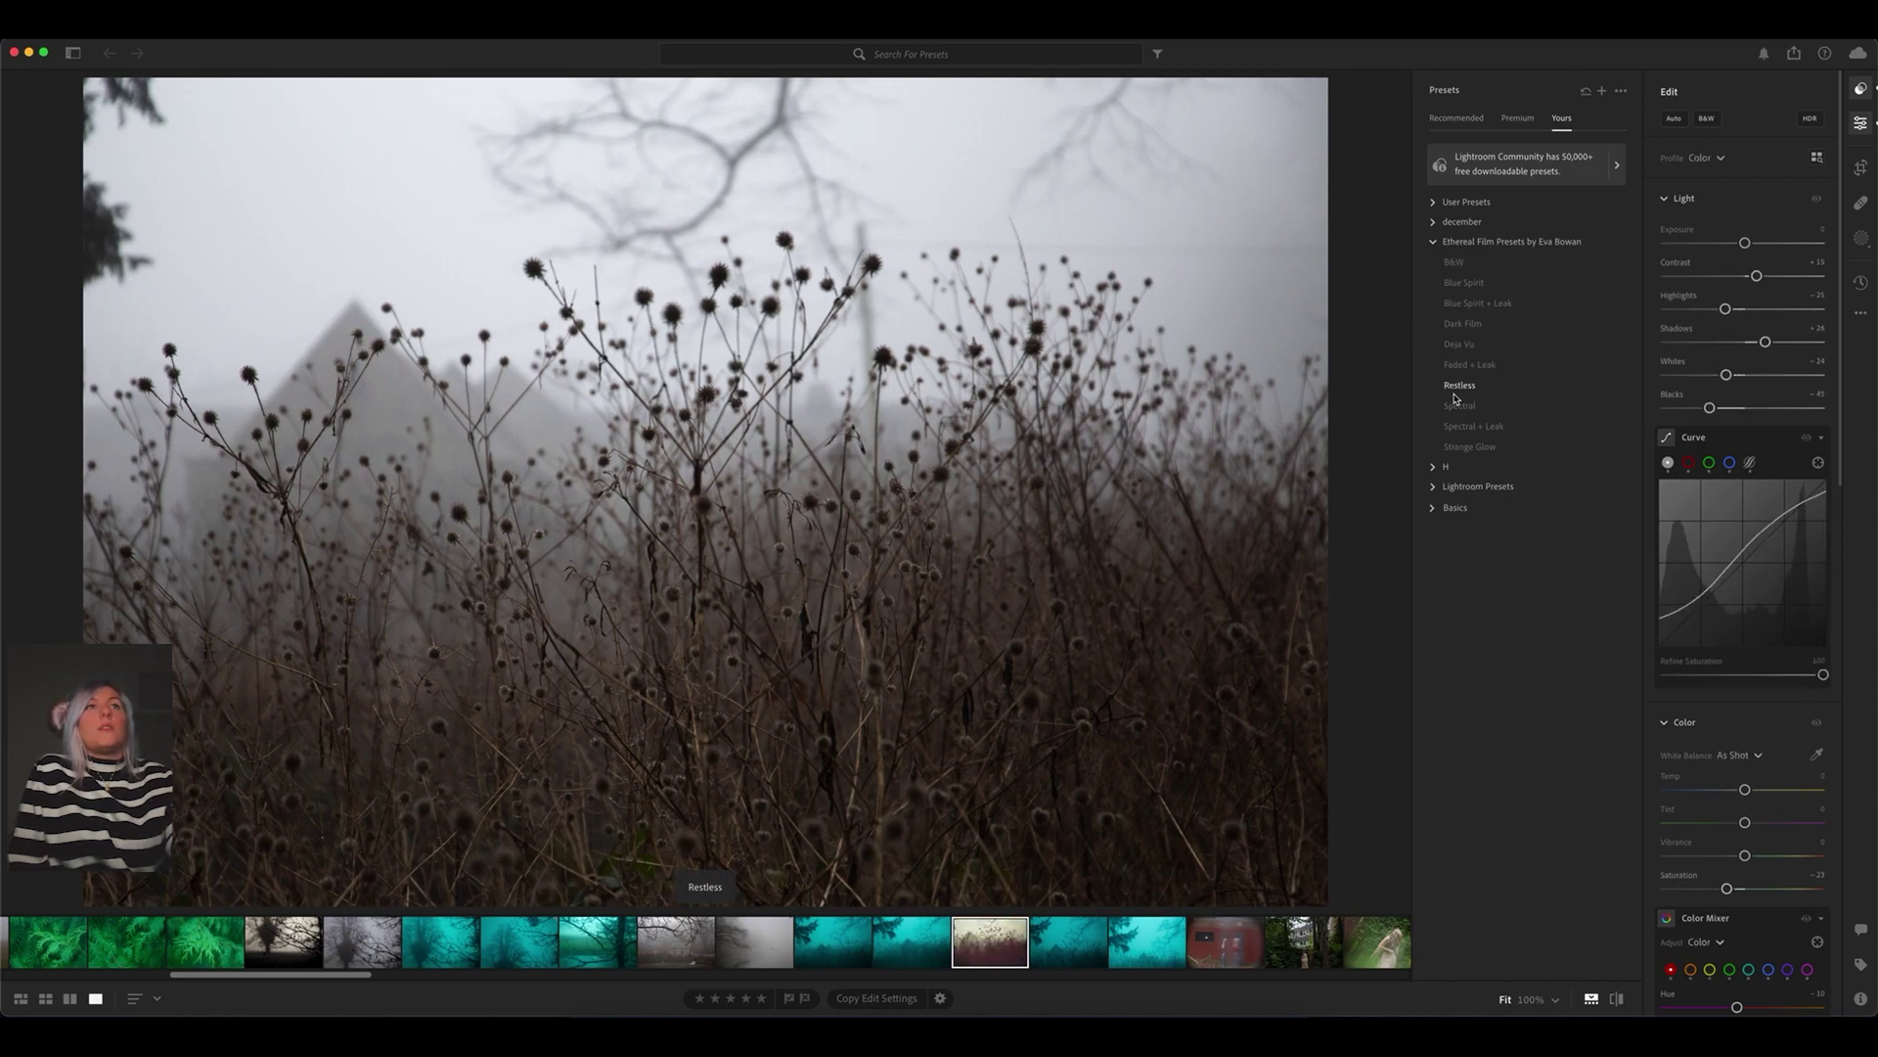
pyautogui.click(1456, 404)
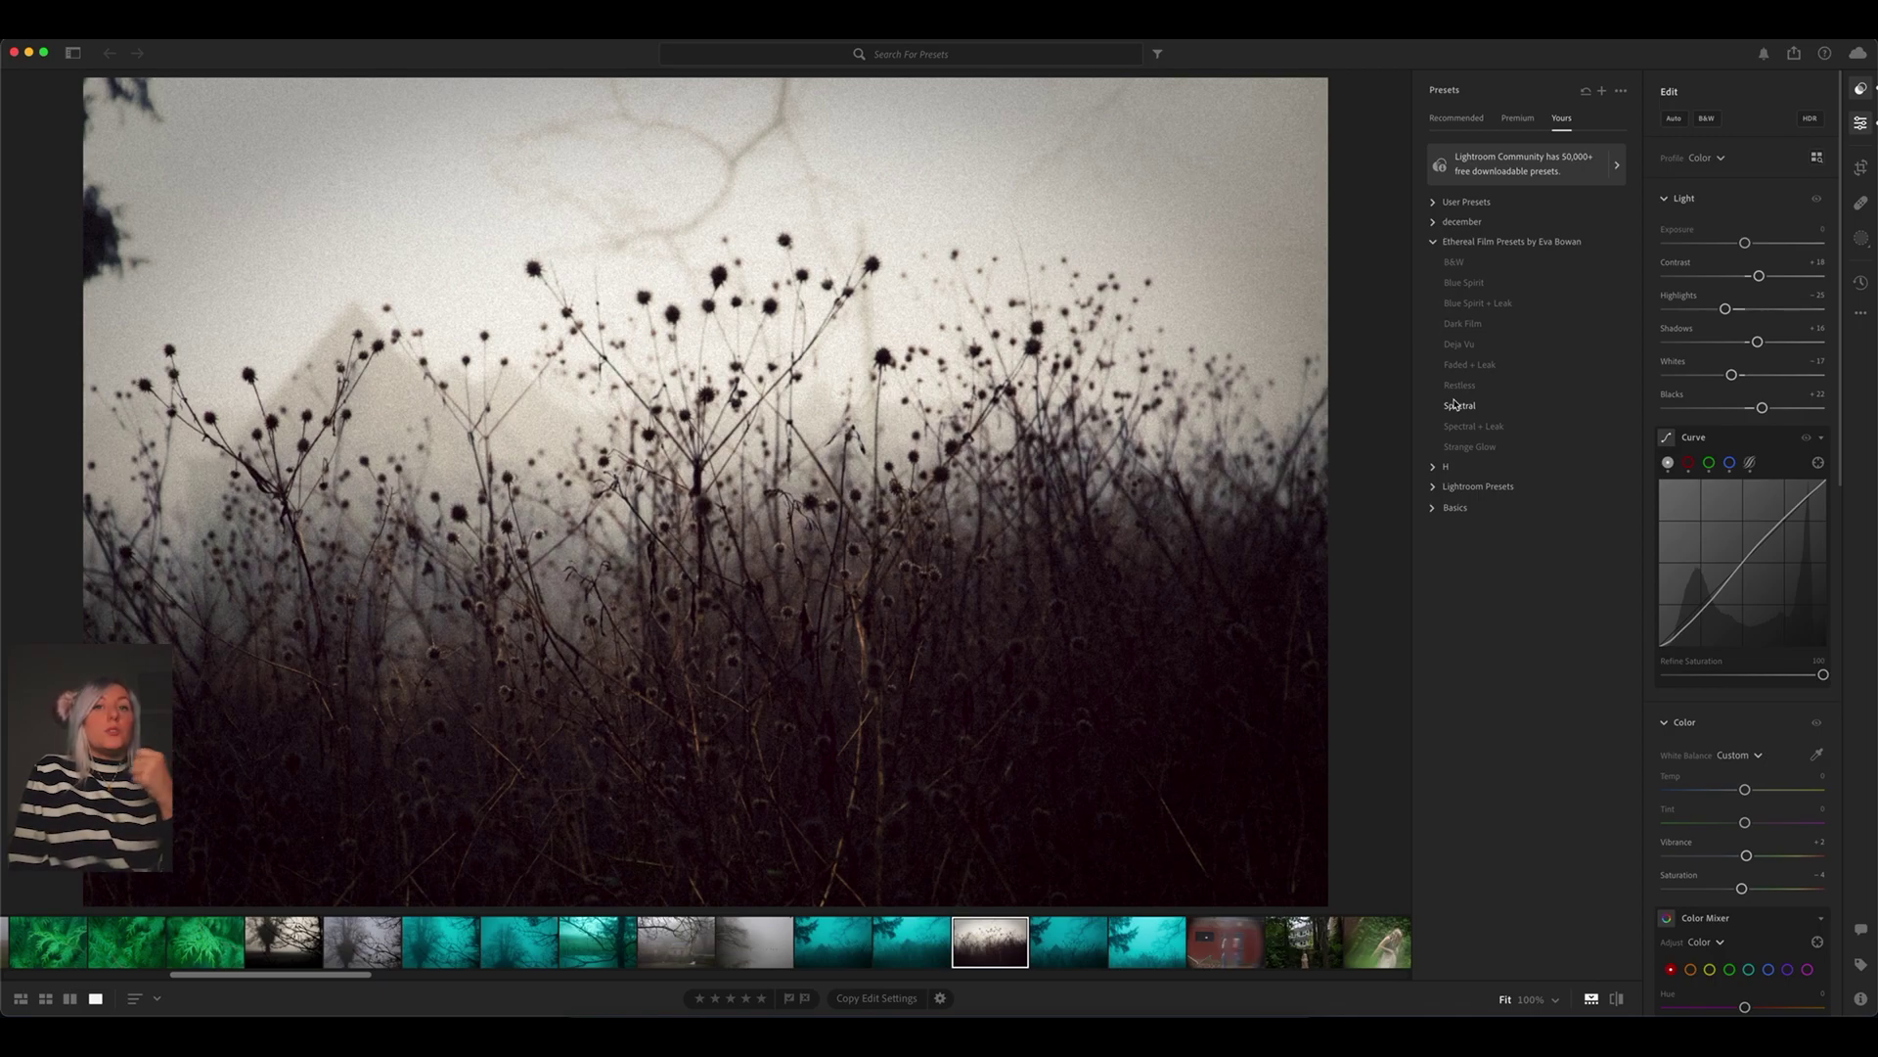
# Apply the Spectral preset to the dried flower photo, lower Highlights to about -60 and set Shadows to +27.
pyautogui.click(1456, 405)
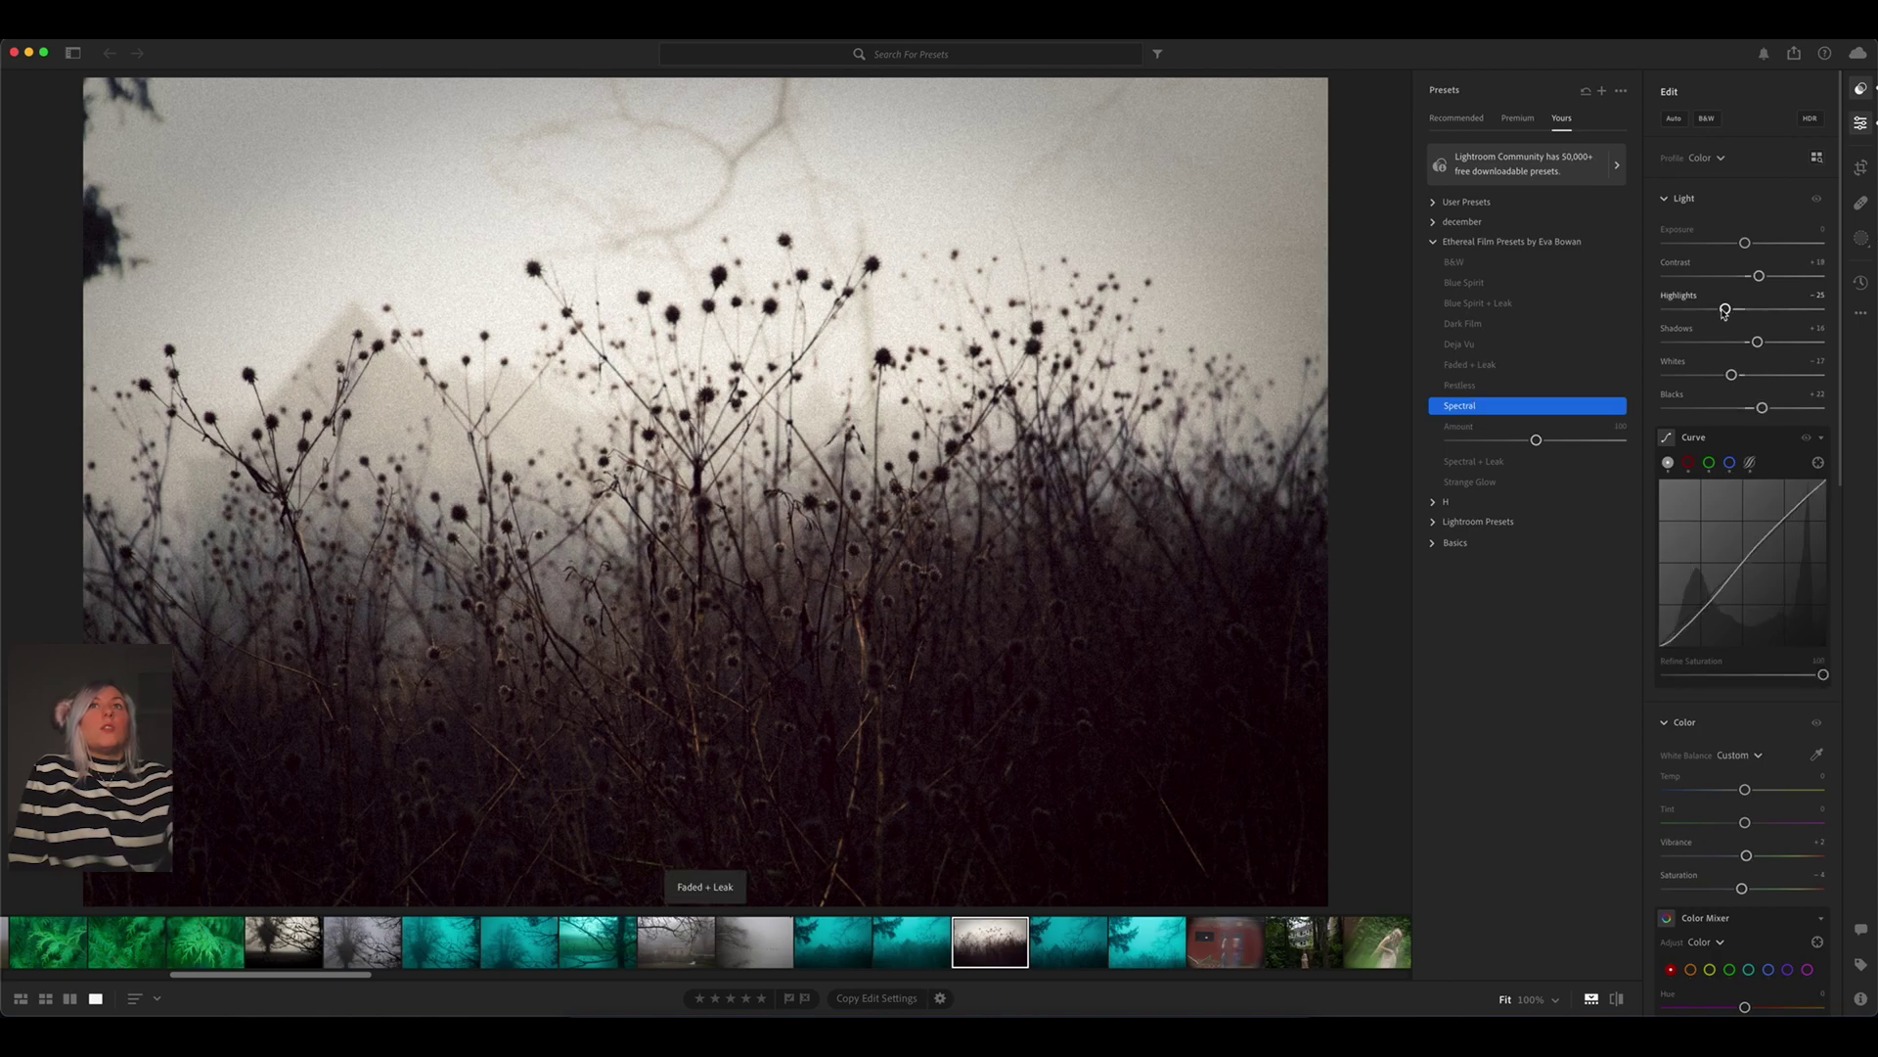
pyautogui.moveTo(1724, 310); pyautogui.dragTo(1696, 317)
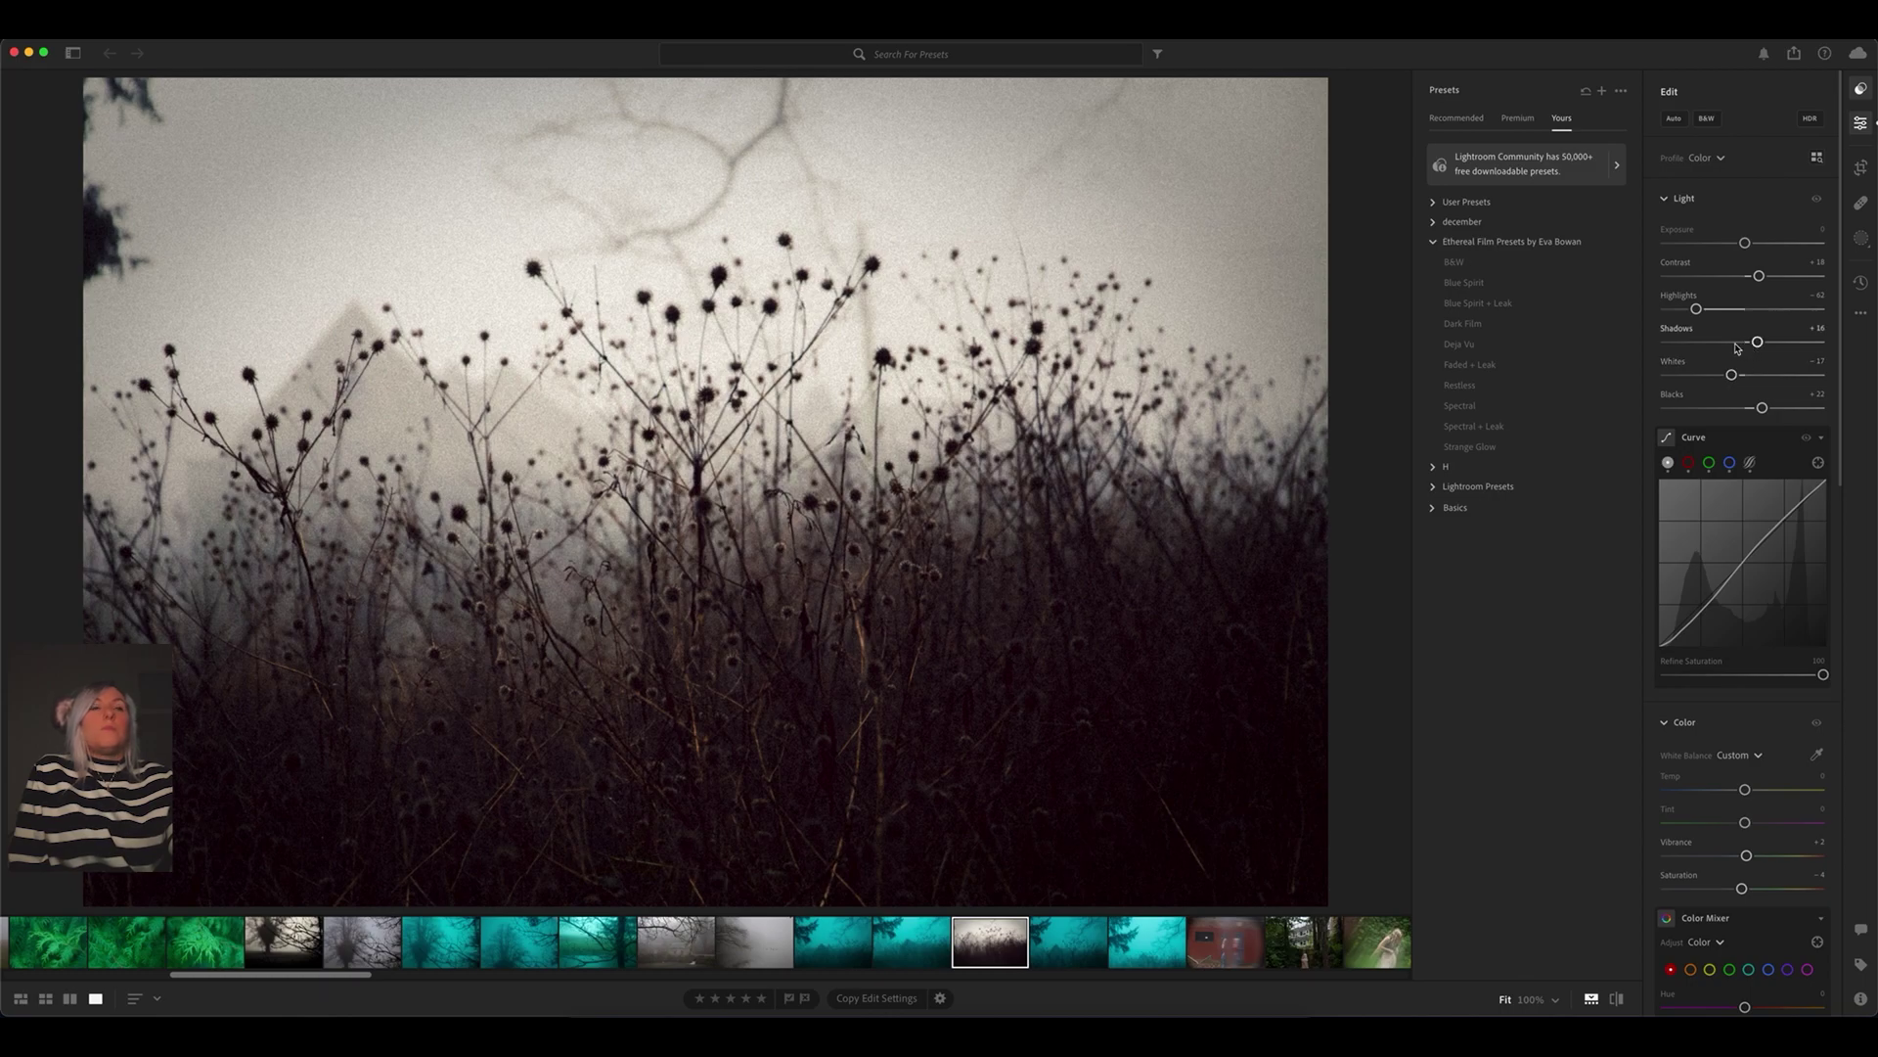
pyautogui.moveTo(1757, 343); pyautogui.dragTo(1767, 345)
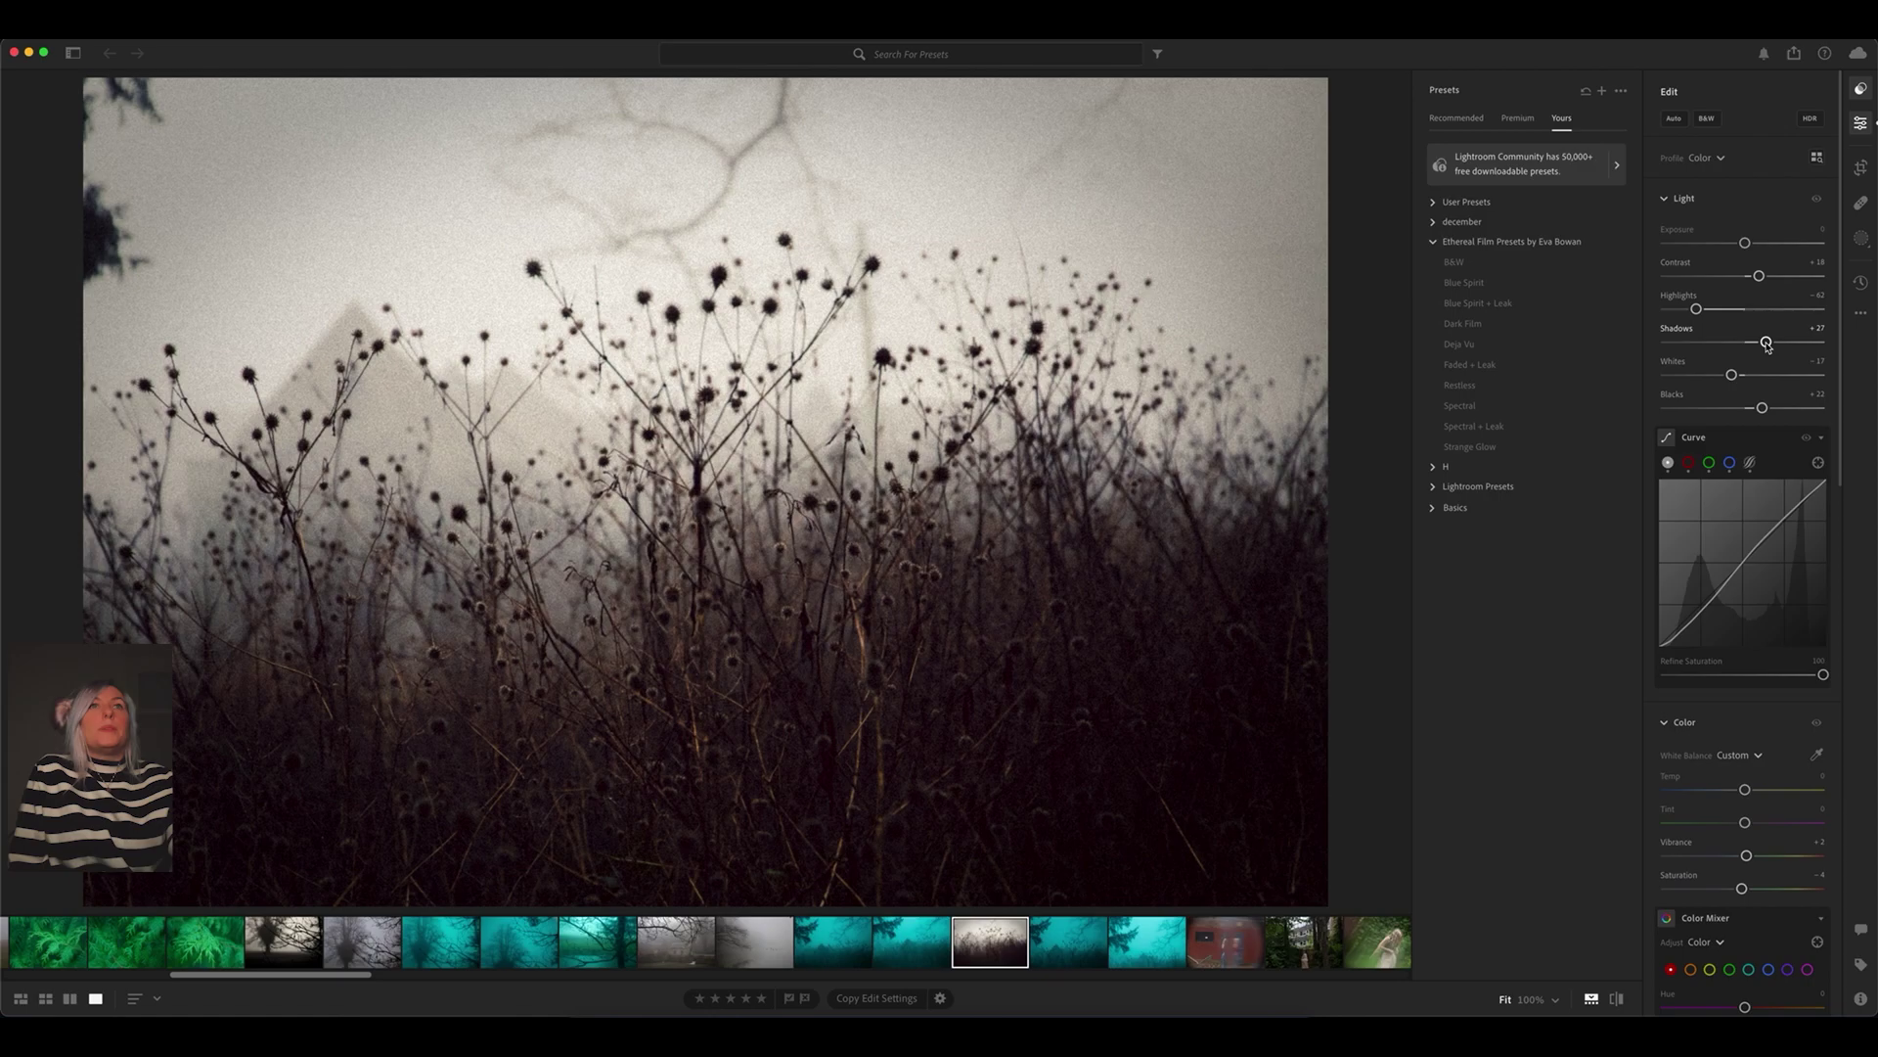
# Try cooler and warmer white balances on the dried flower photo, and set Temp to -3 and Tint to +7.
pyautogui.scroll(-5, 1768, 346)
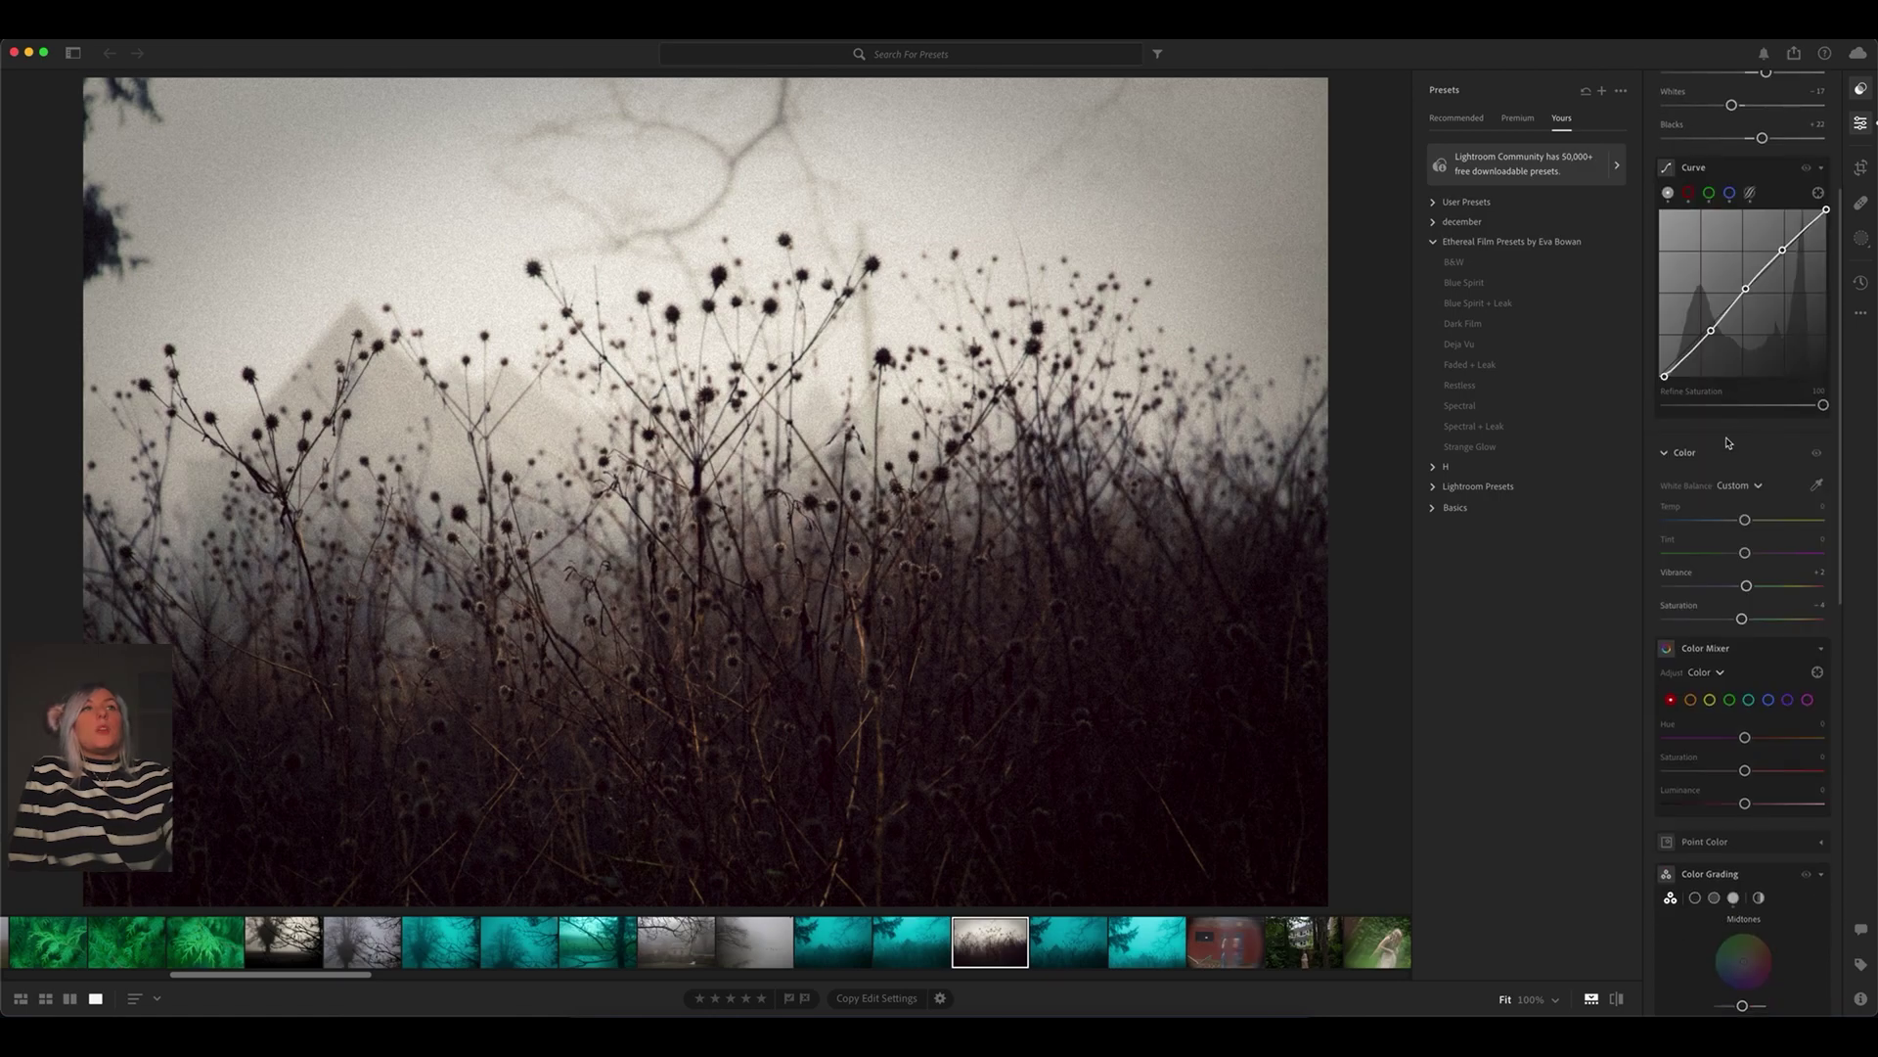
pyautogui.scroll(-1, 1736, 526)
pyautogui.click(1735, 526)
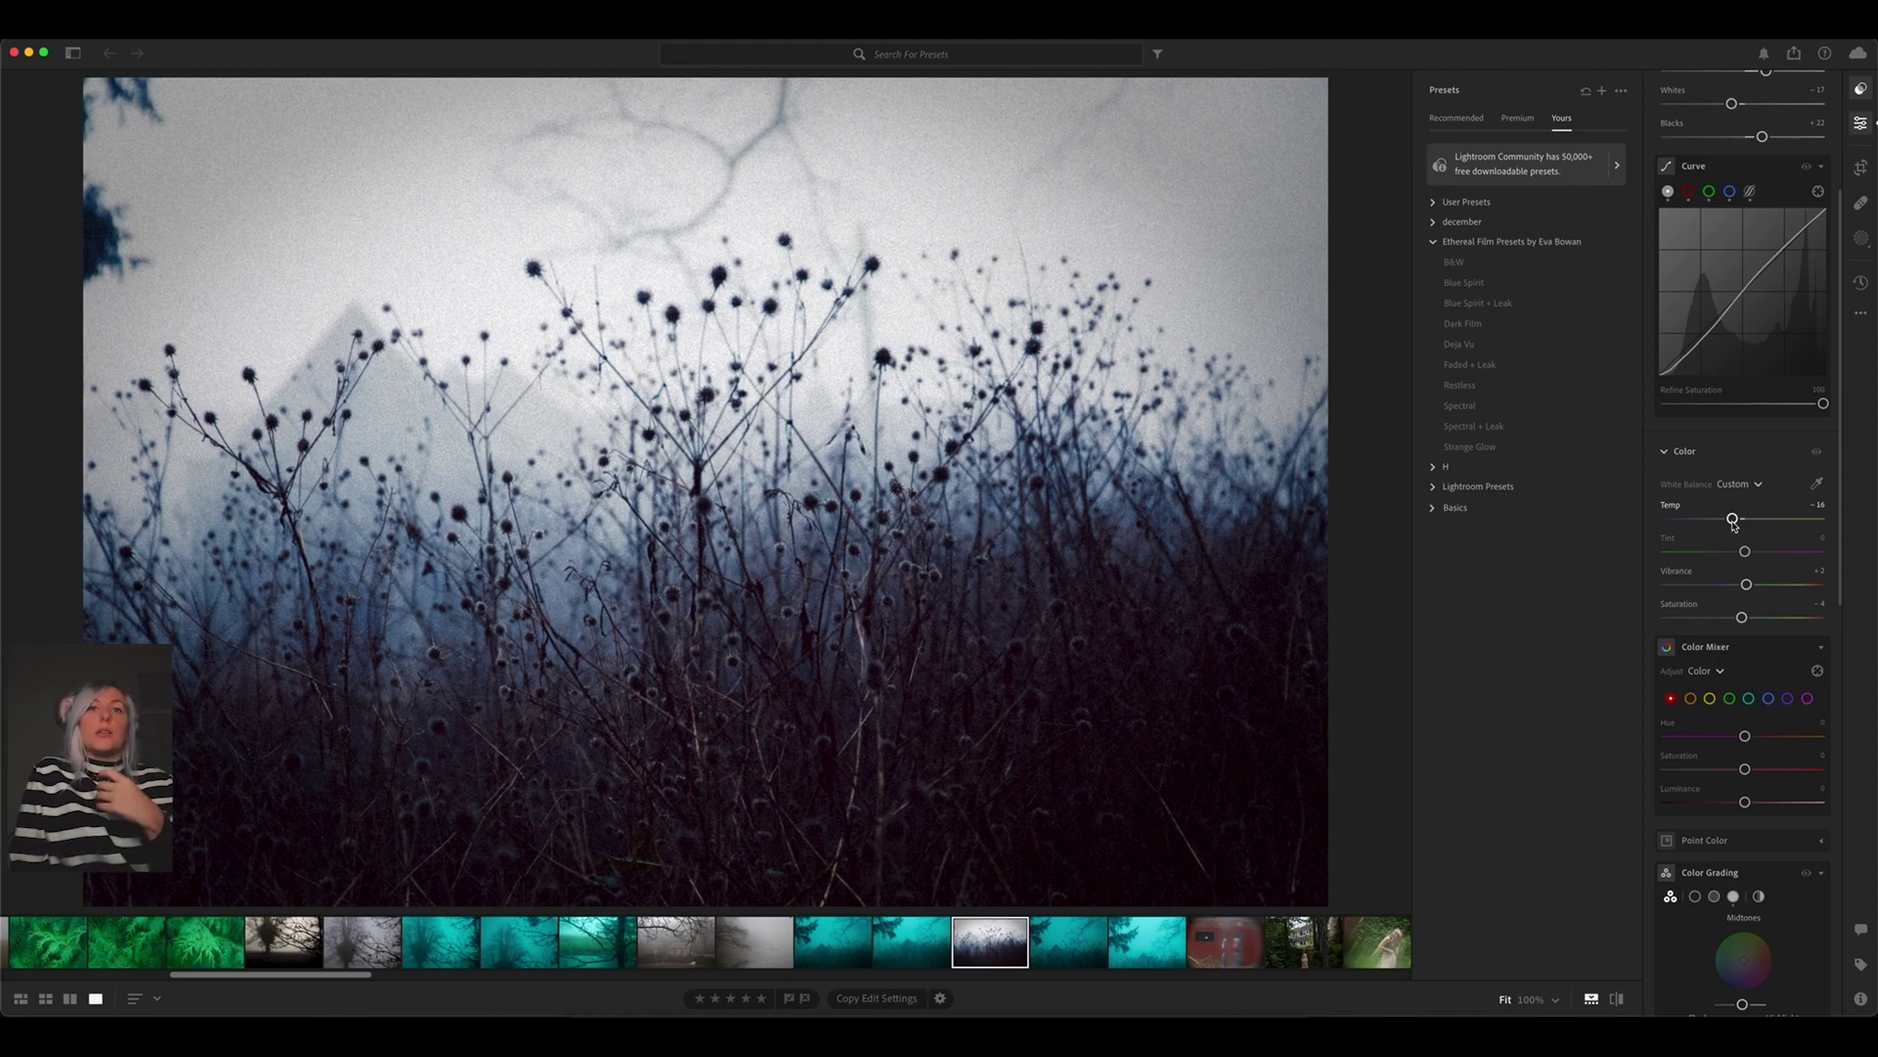
pyautogui.click(1738, 553)
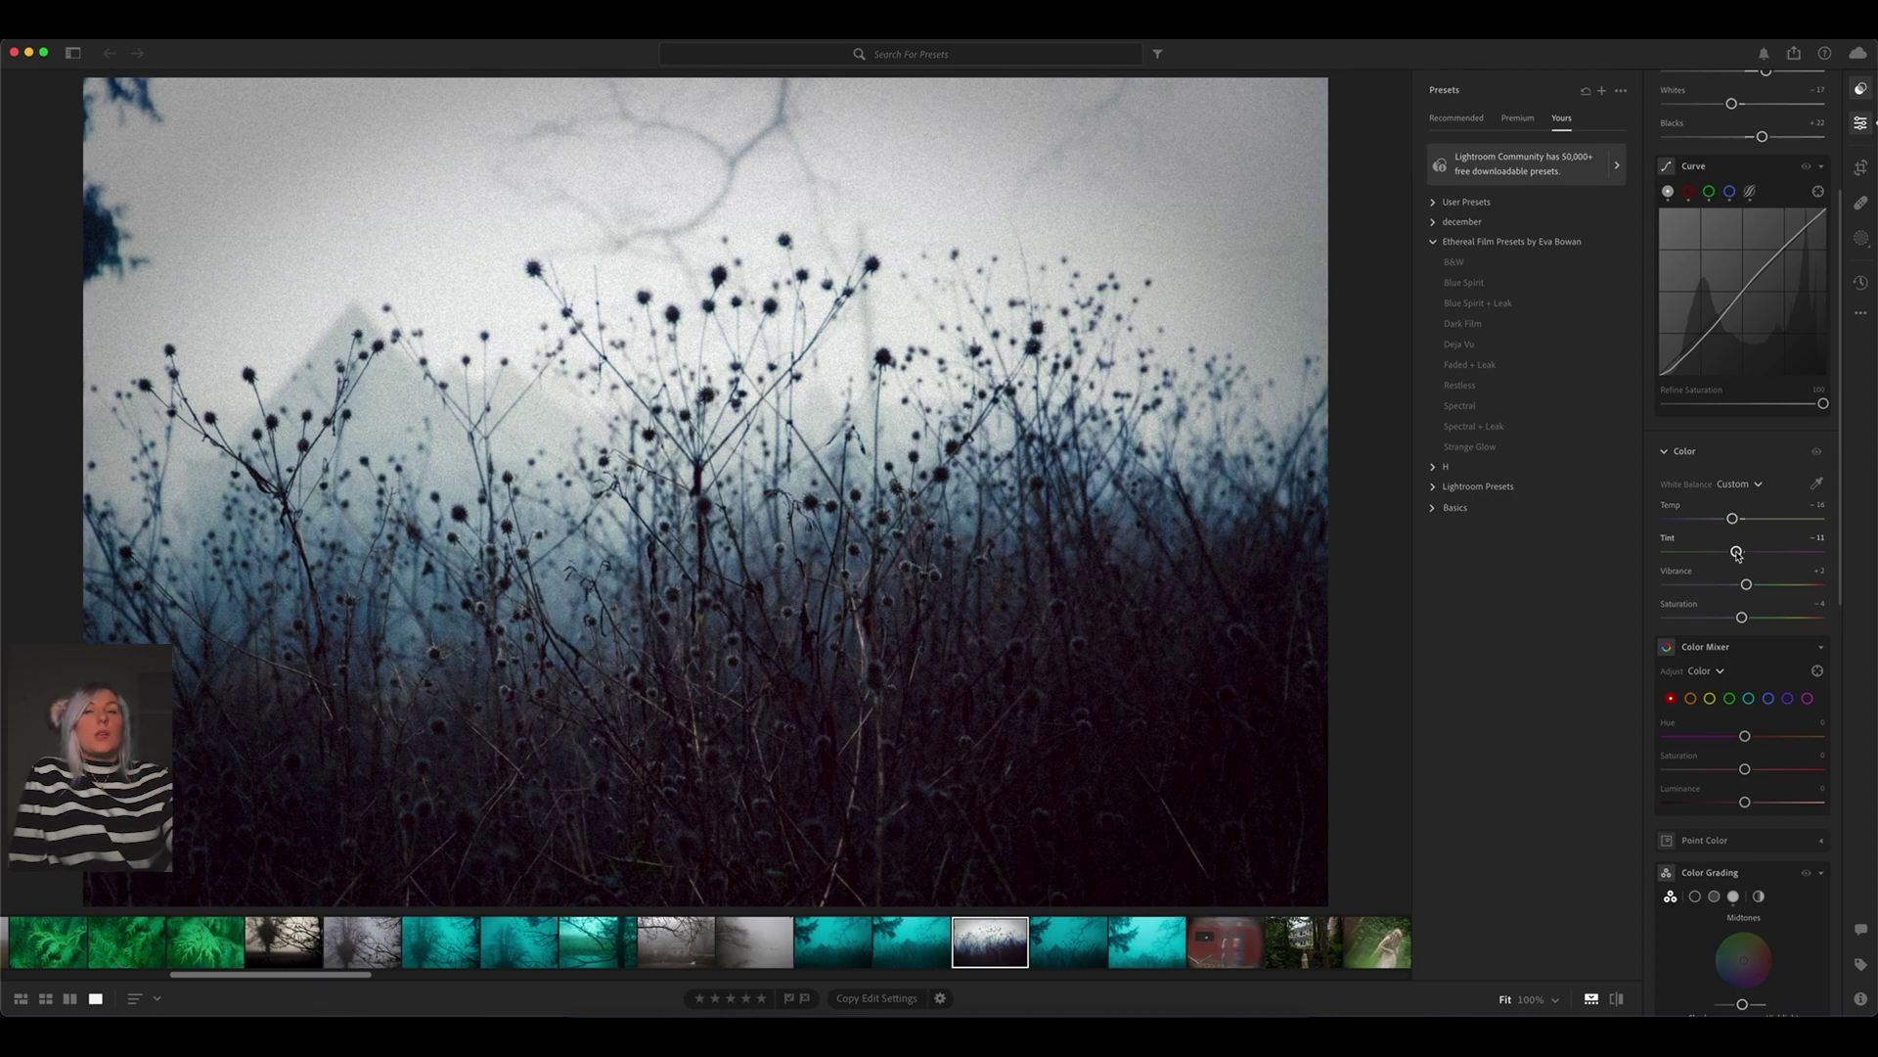
pyautogui.moveTo(1737, 553); pyautogui.dragTo(1751, 554)
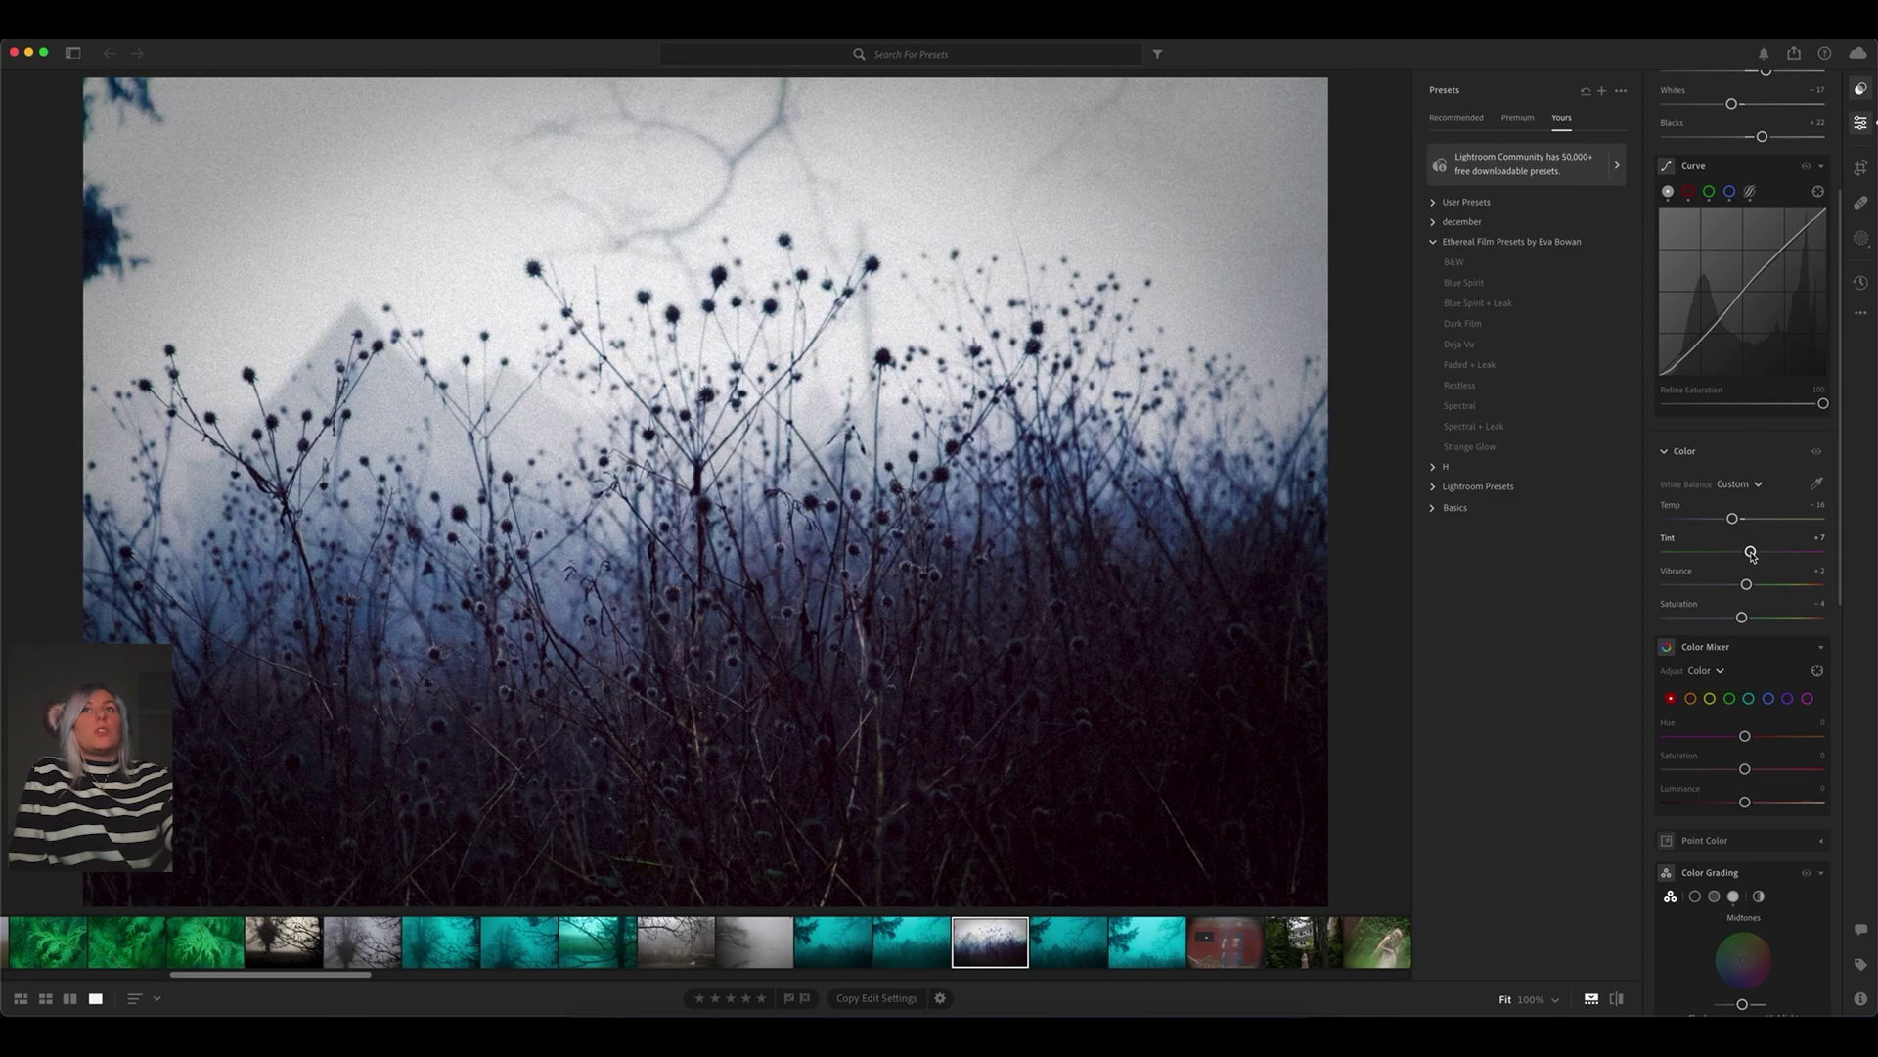
pyautogui.click(1752, 520)
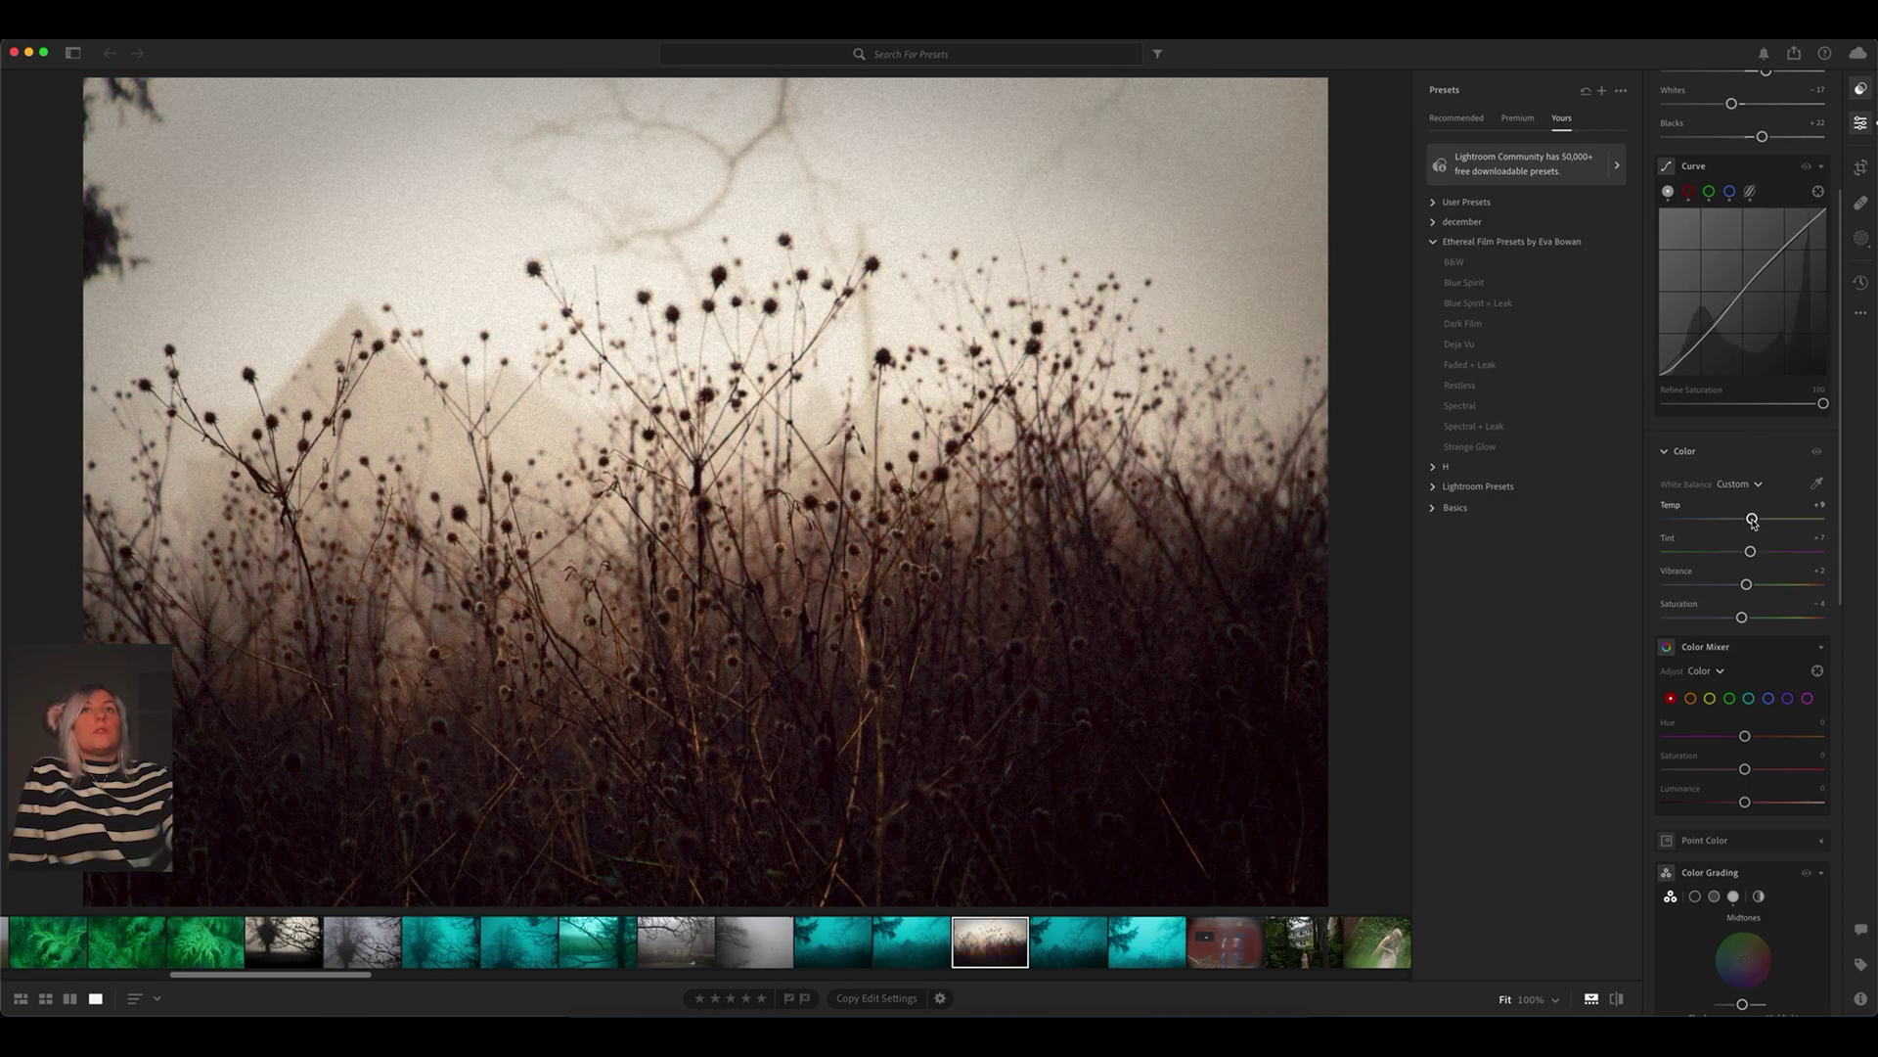
pyautogui.moveTo(1751, 521); pyautogui.dragTo(1742, 520)
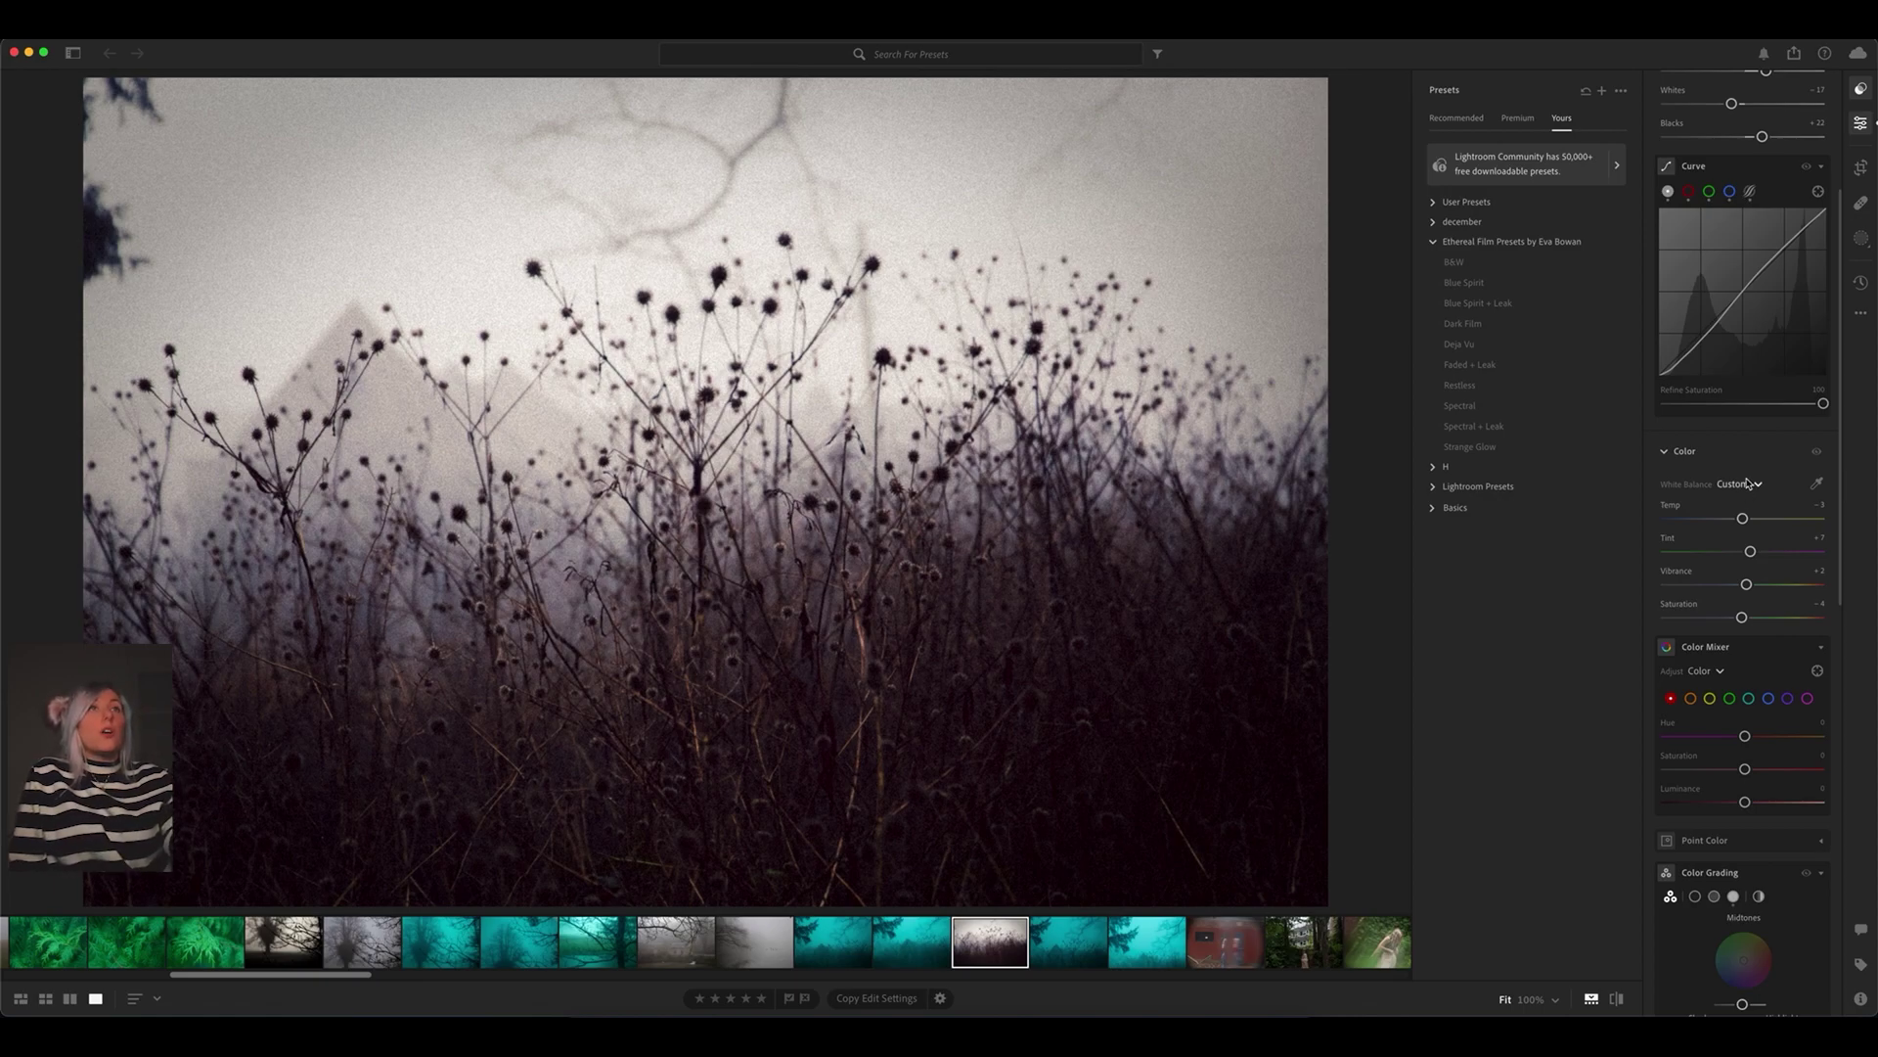
# Apply the Blue Spirit preset to the dried flower photo and replace it with Blue Spirit + Leak.
pyautogui.click(1473, 285)
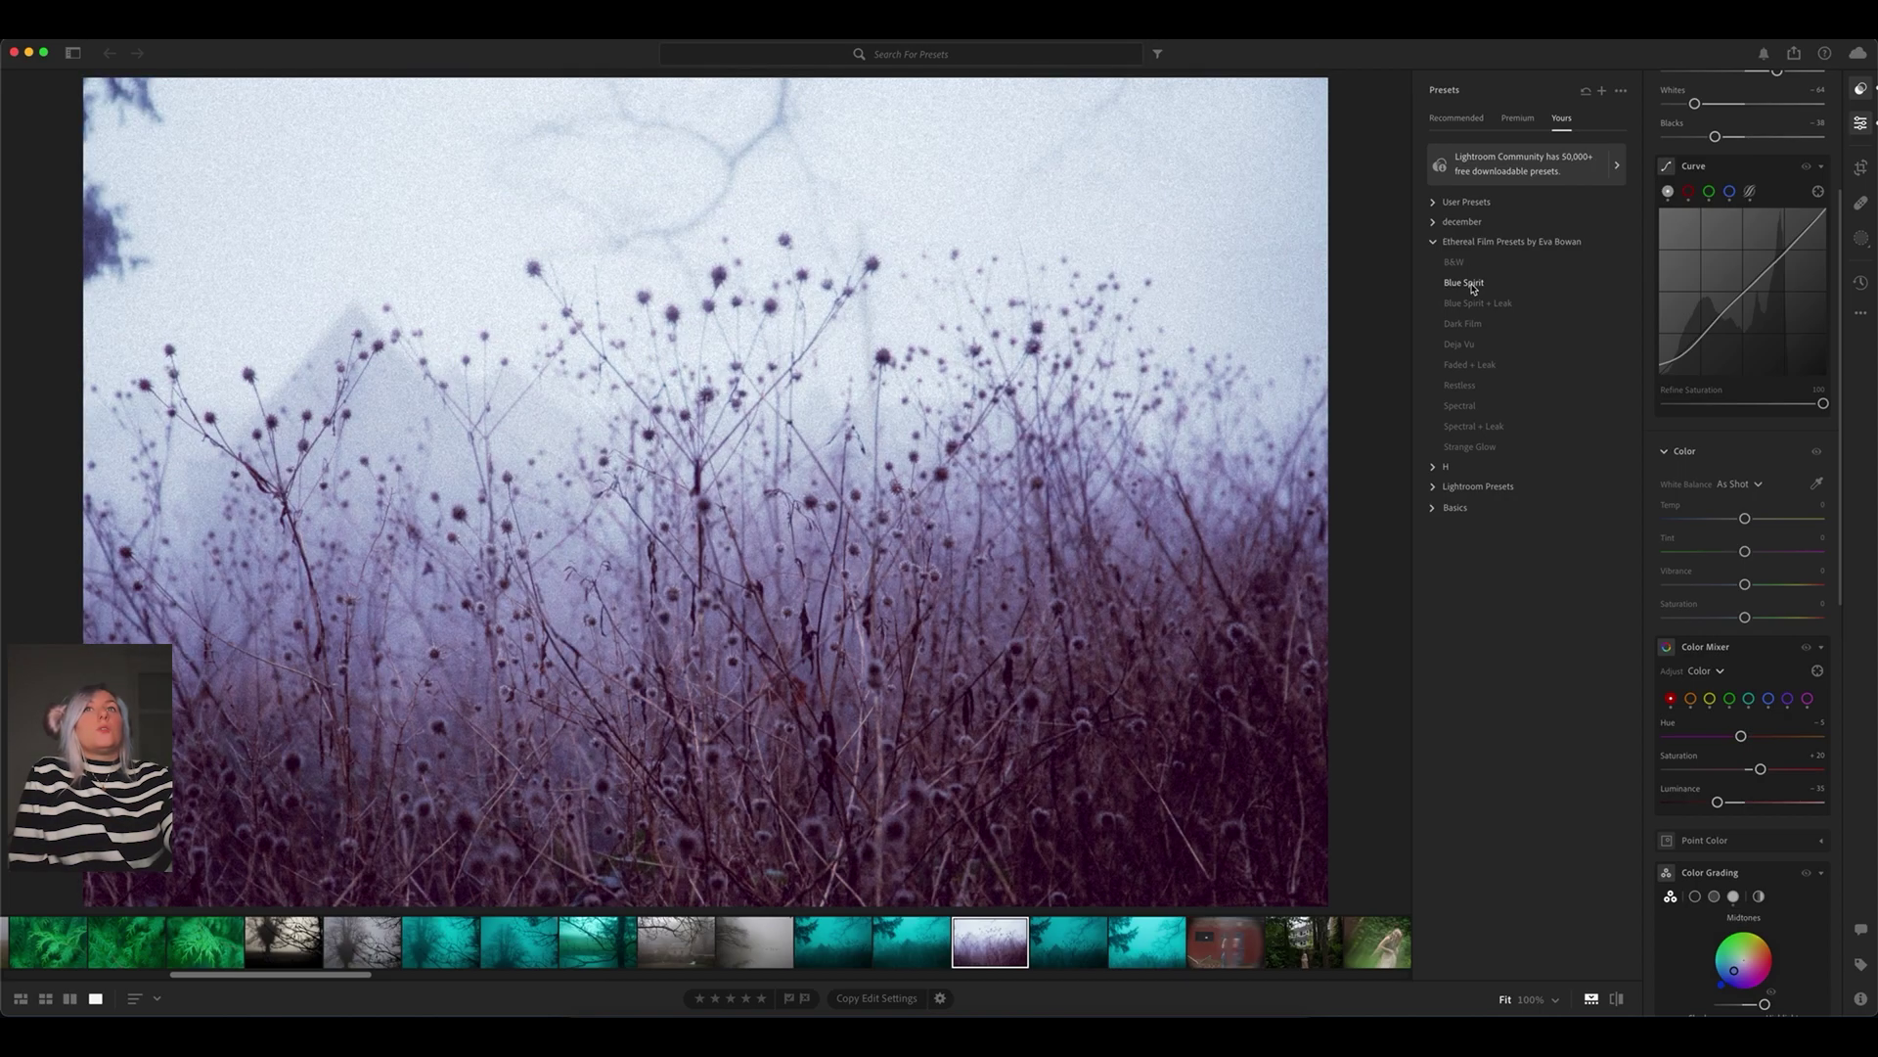
pyautogui.click(1473, 284)
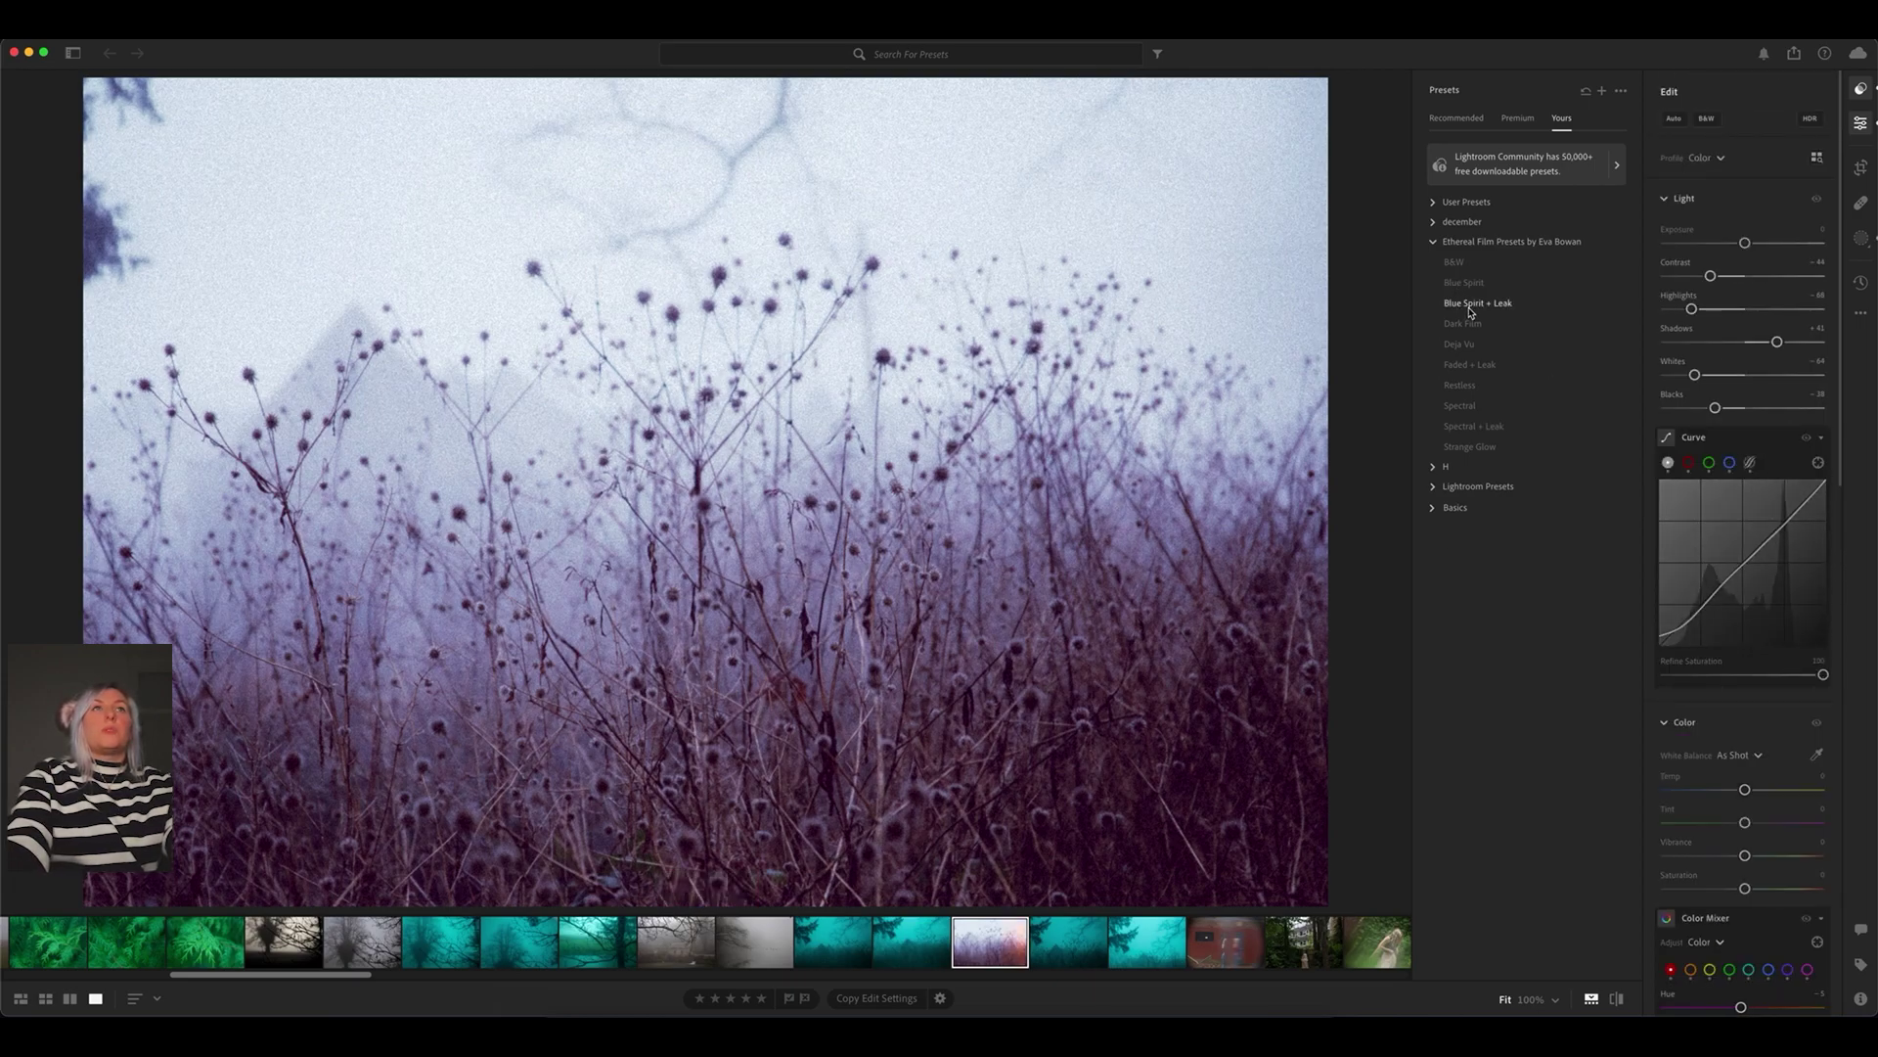
pyautogui.click(1470, 303)
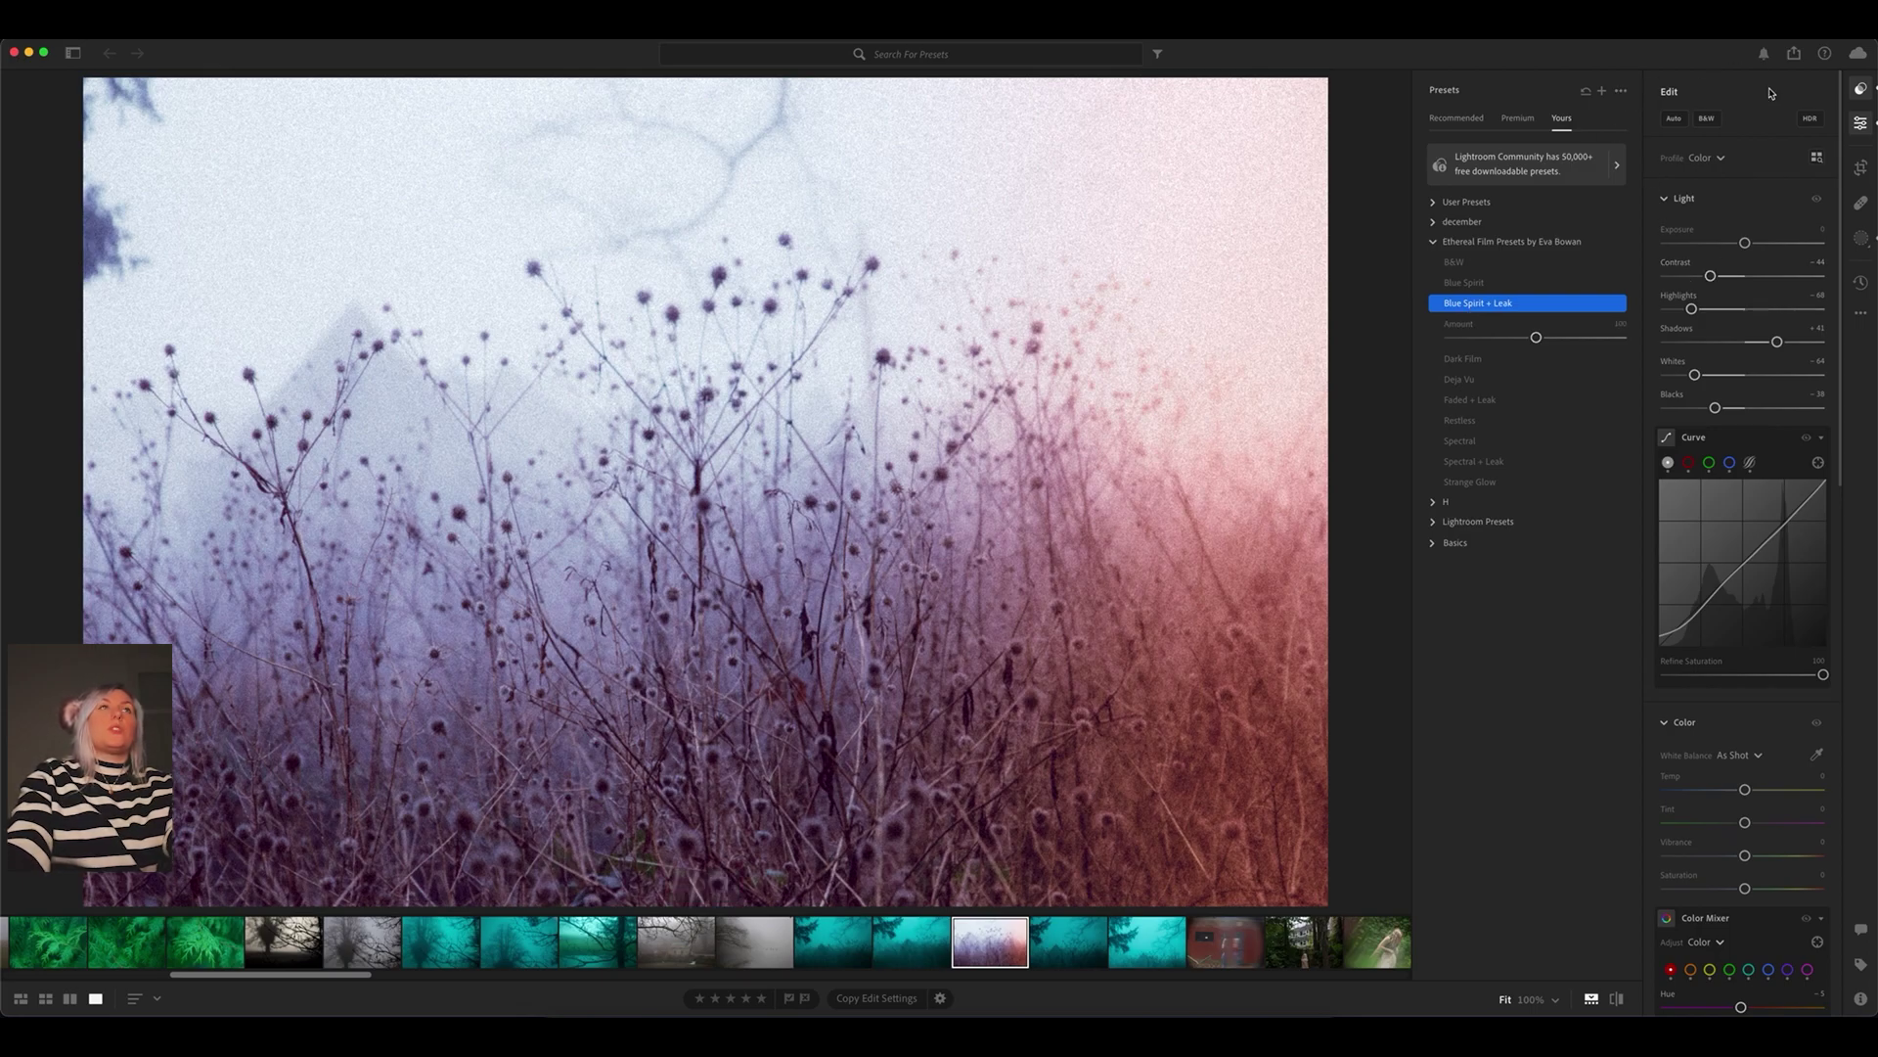
# Open the light leak's linear gradient mask and try red, pink and magenta Colorize tints, changing the leak to cyan blue.
pyautogui.click(1861, 240)
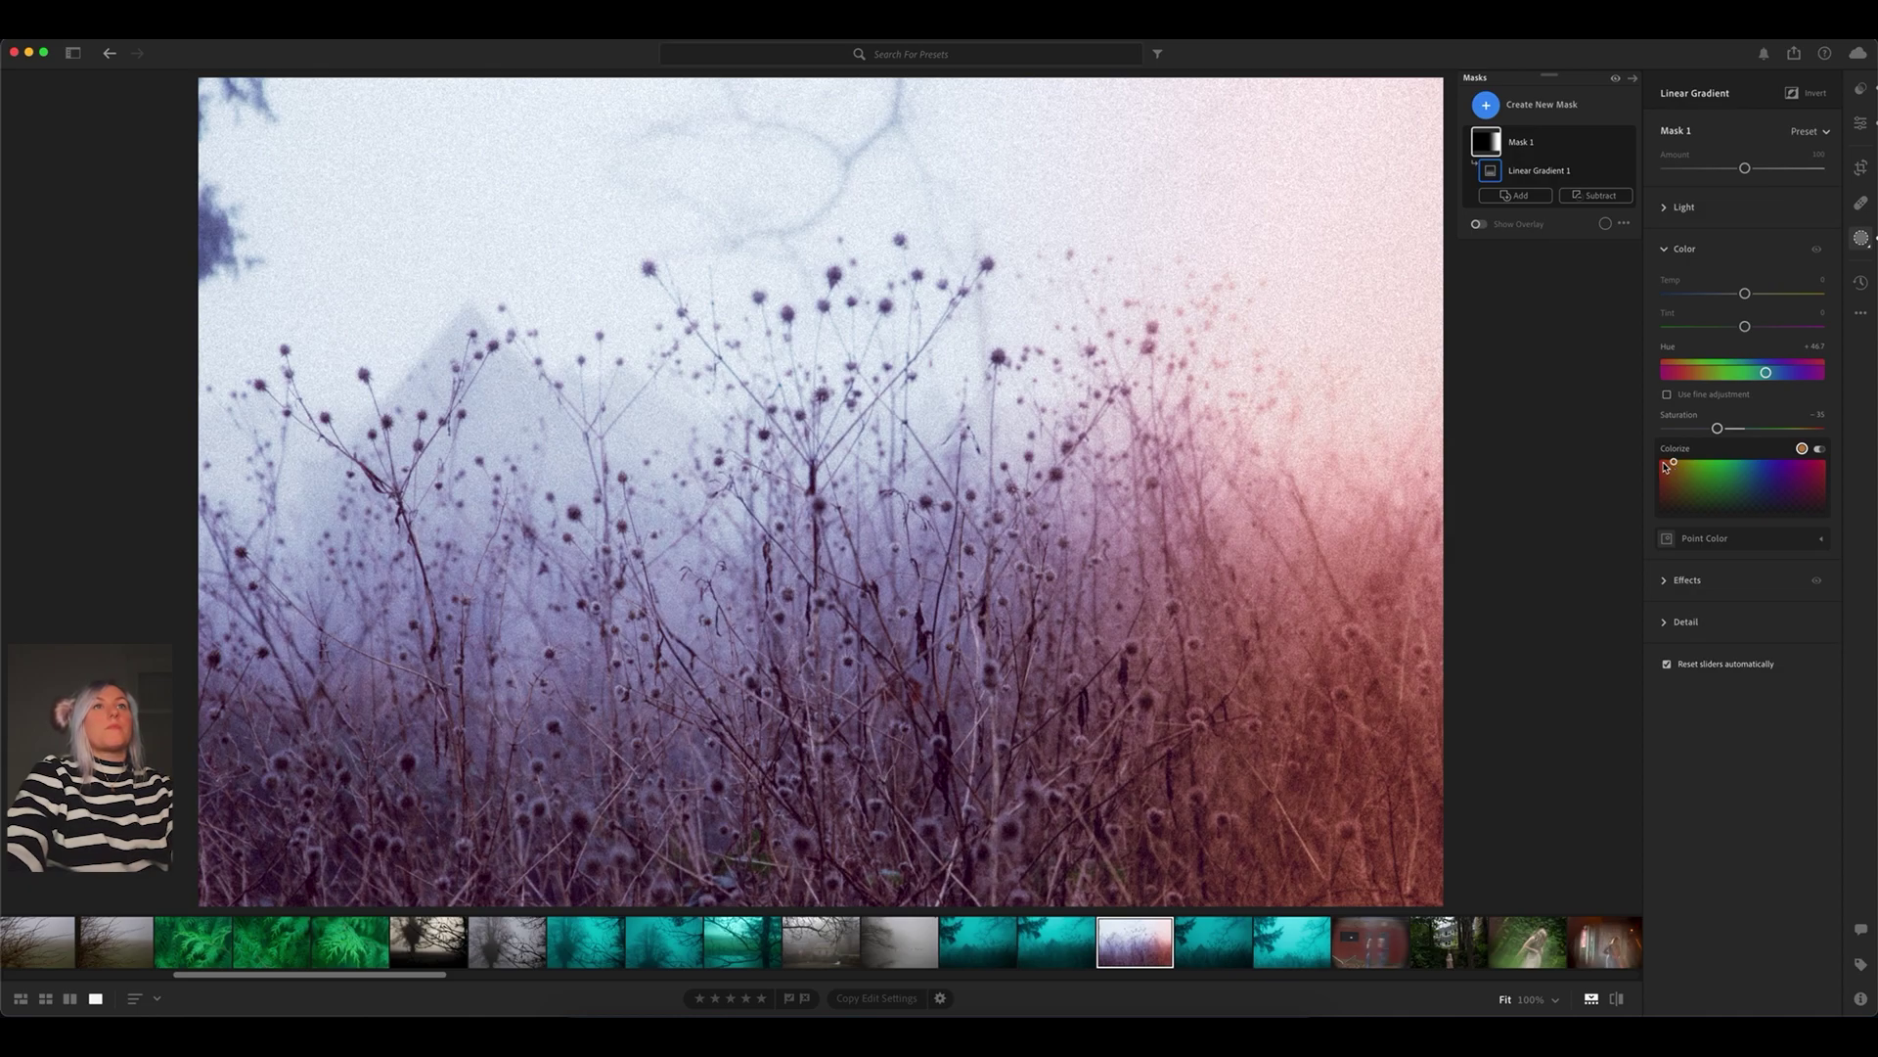
pyautogui.click(1665, 466)
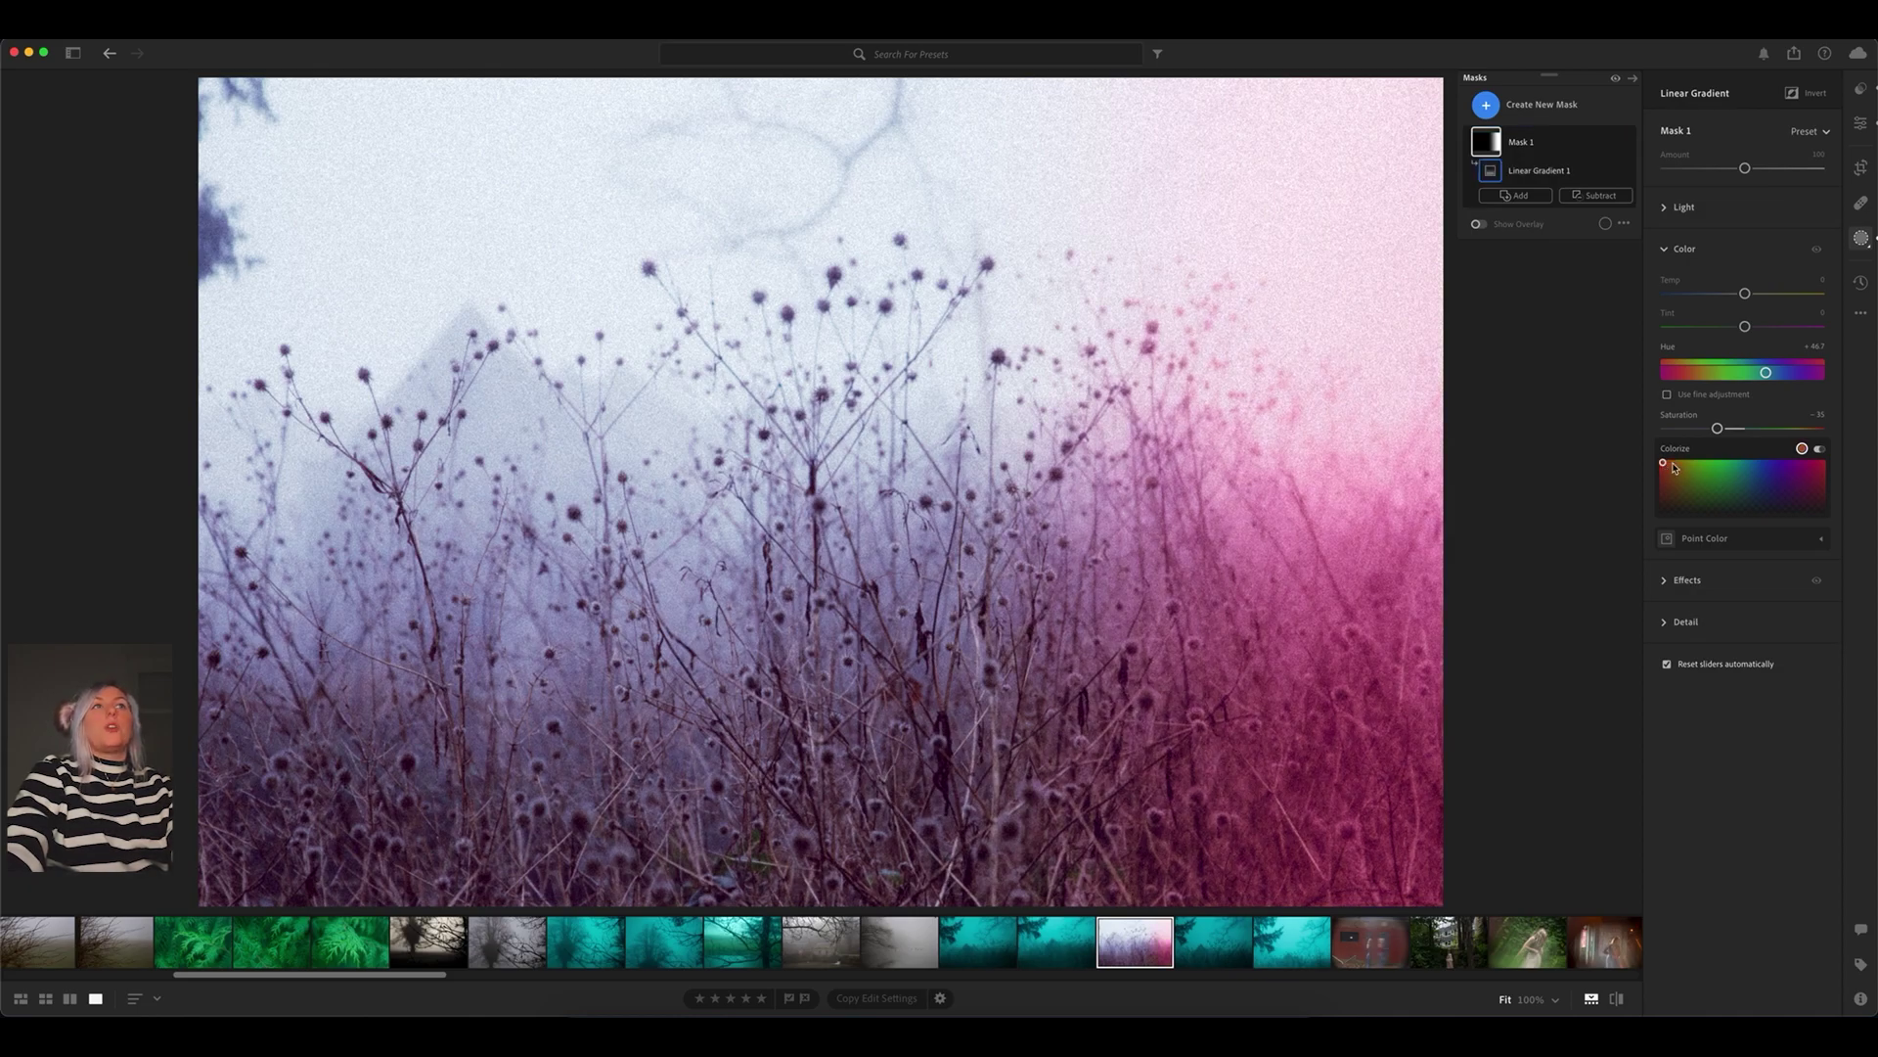
pyautogui.click(1812, 467)
pyautogui.click(1815, 469)
pyautogui.click(1669, 468)
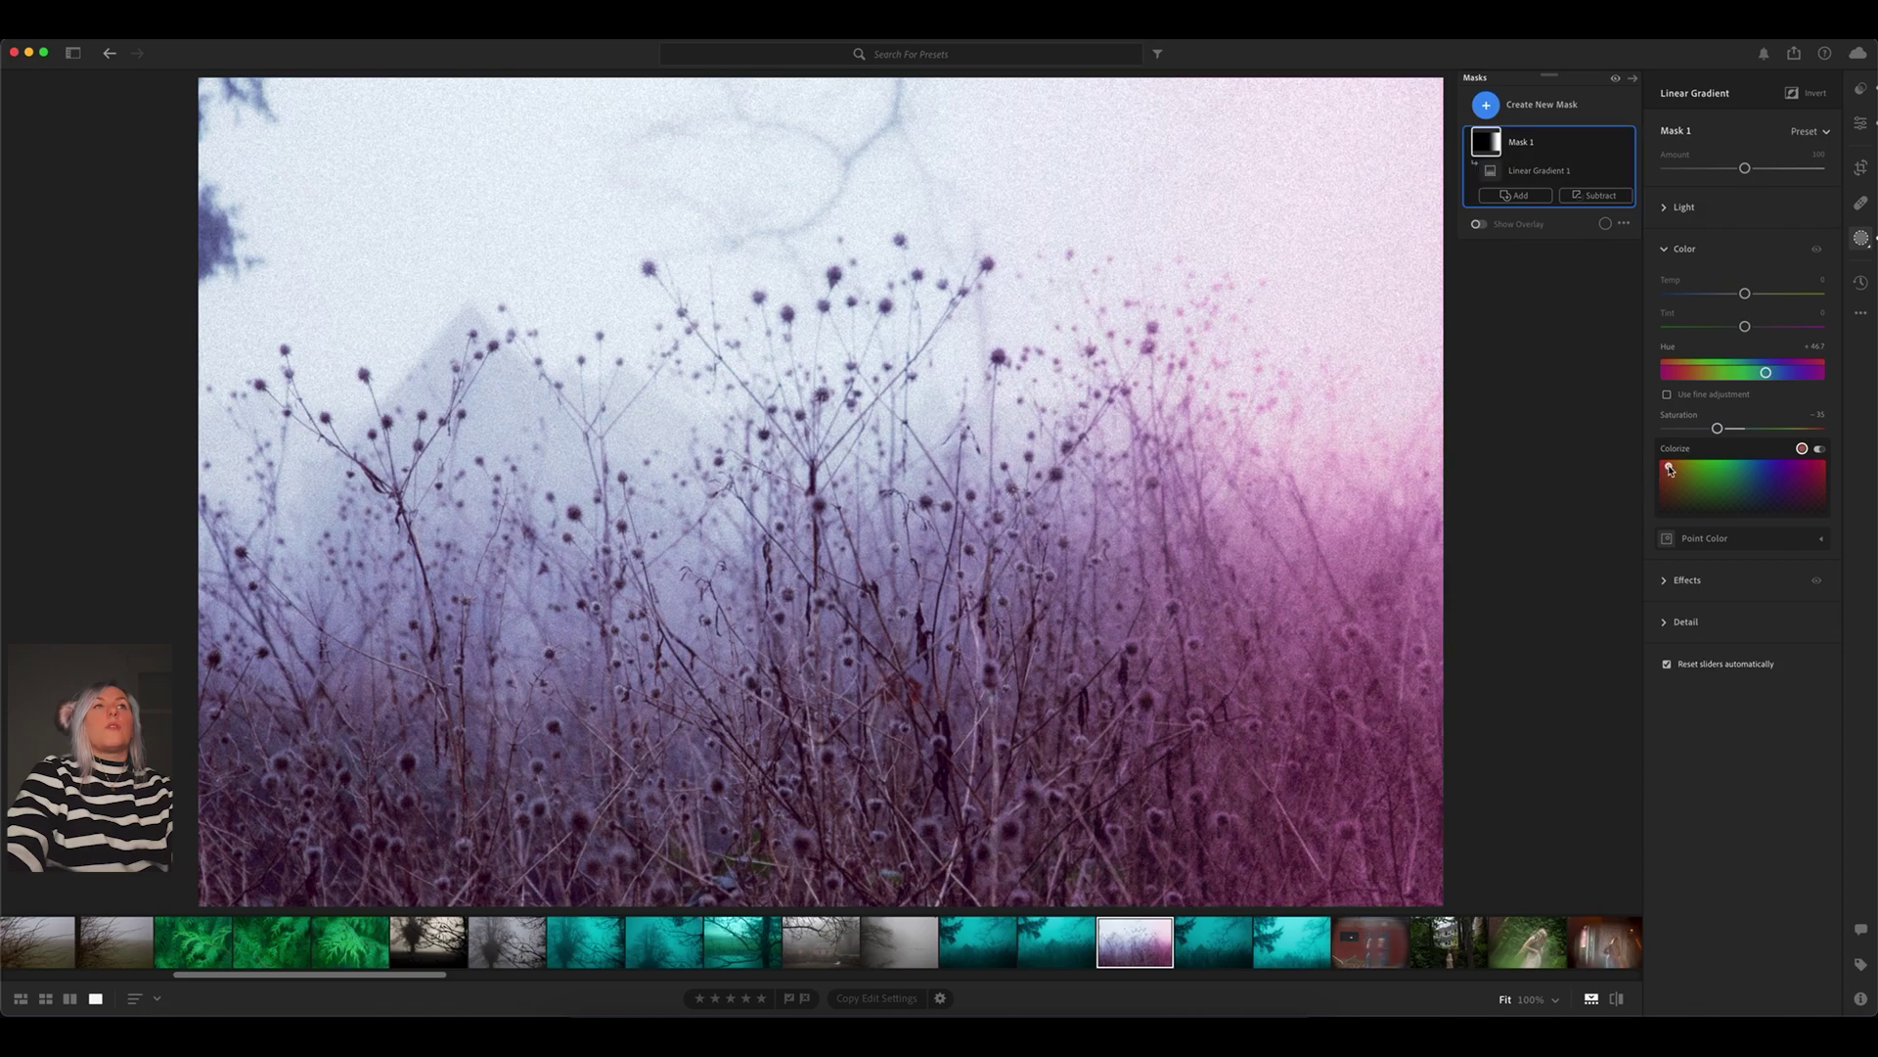
pyautogui.click(1747, 476)
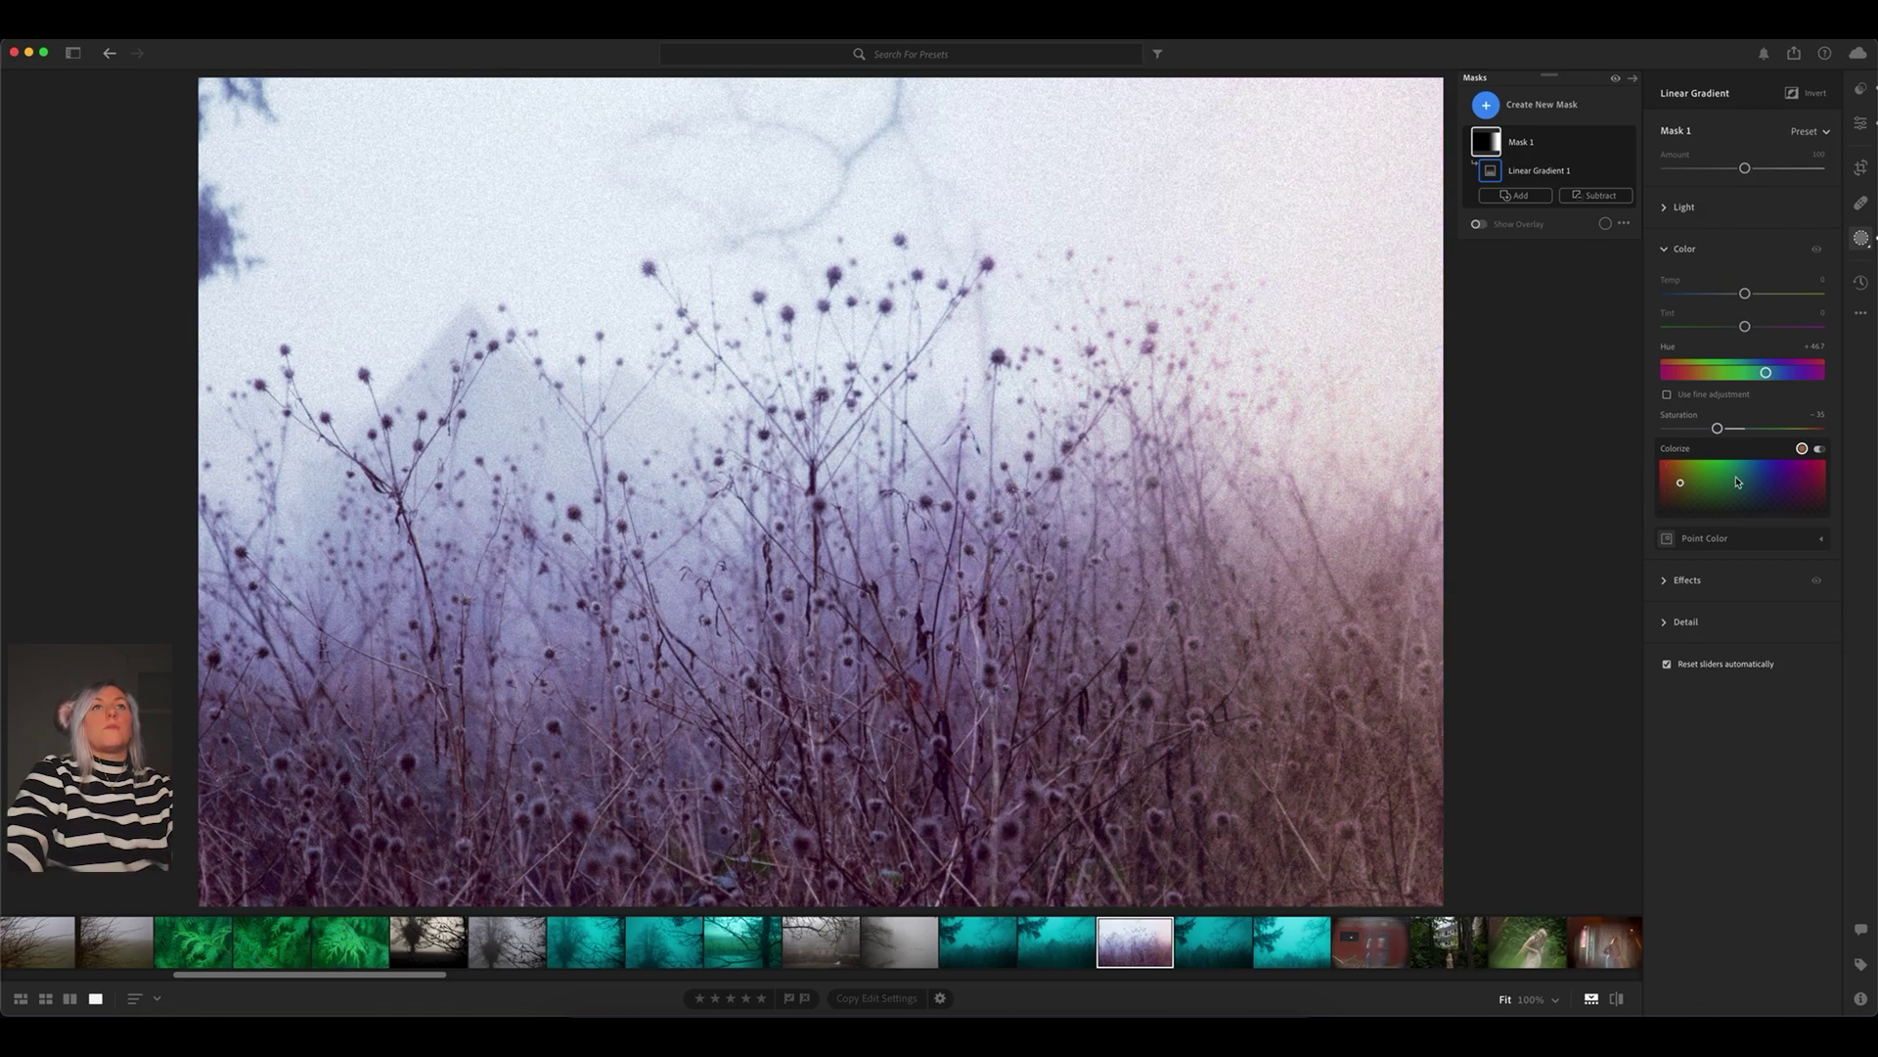
pyautogui.click(1781, 475)
pyautogui.click(1666, 467)
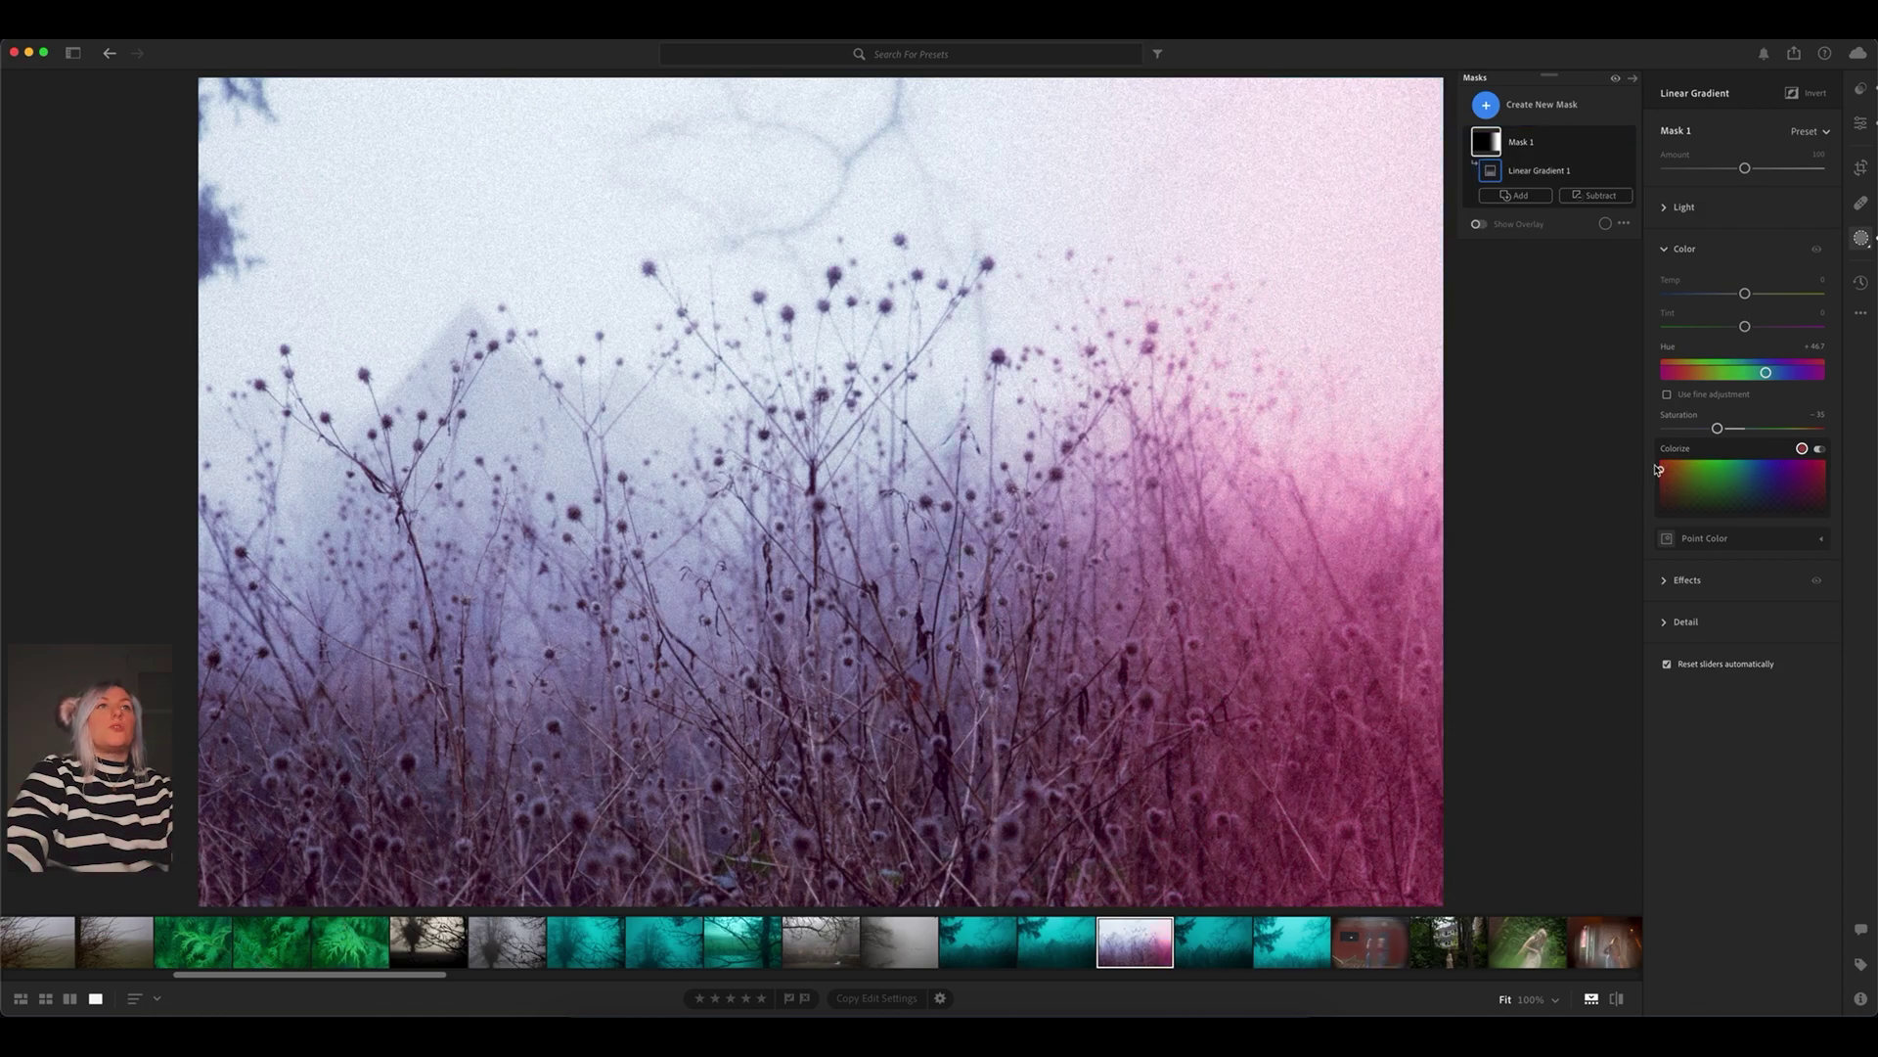
pyautogui.click(1668, 486)
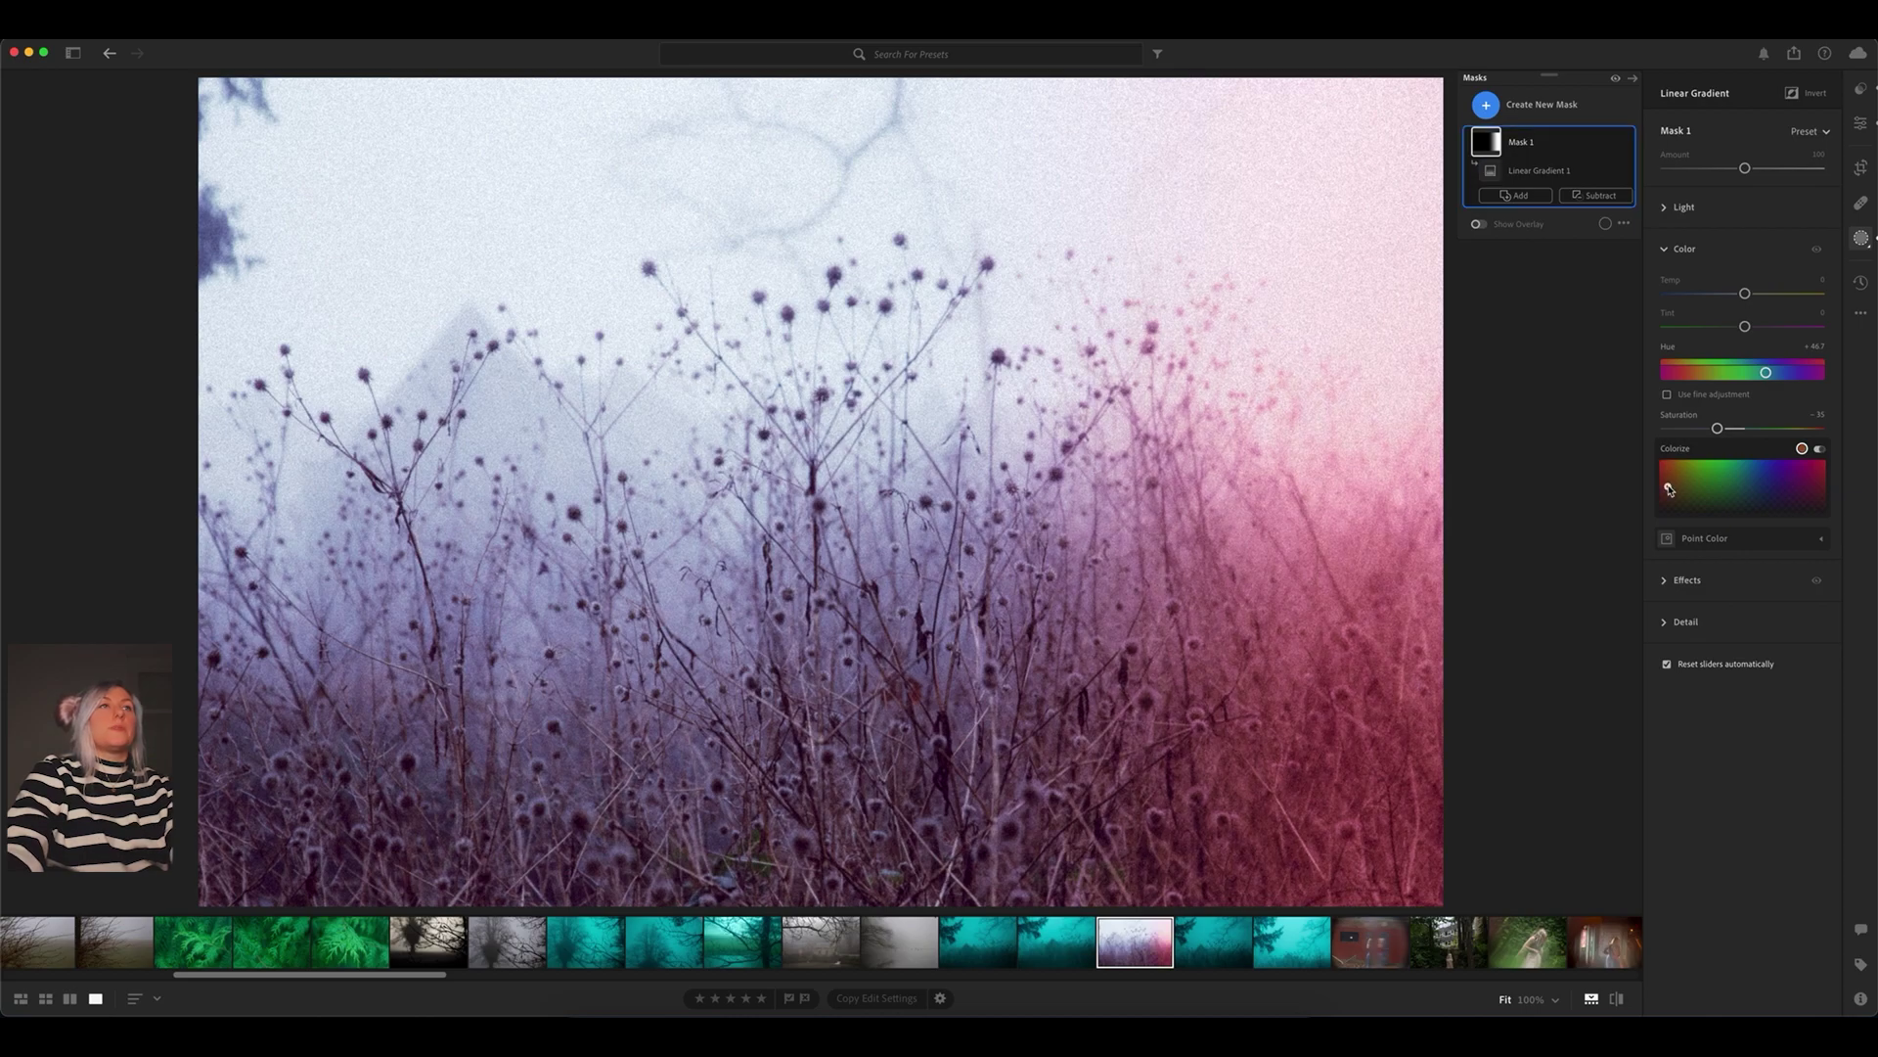
pyautogui.click(1818, 471)
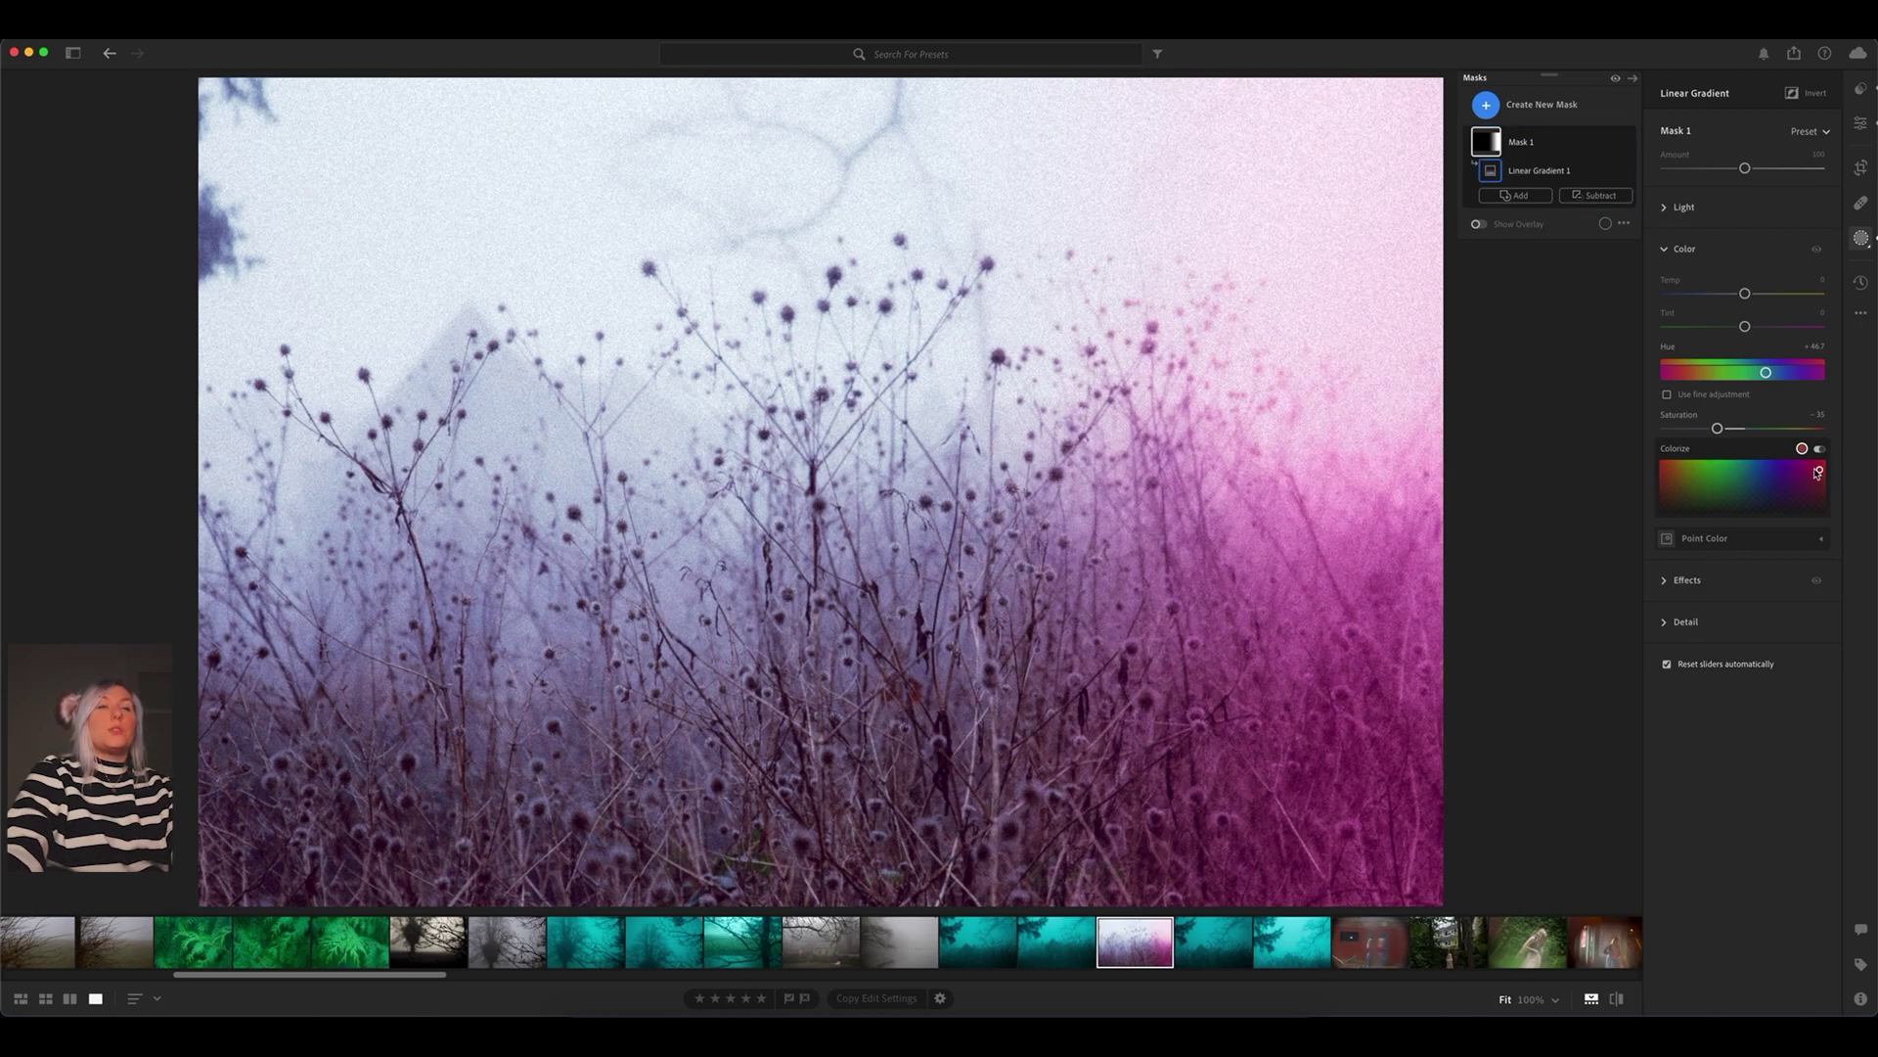
pyautogui.moveTo(1817, 472); pyautogui.dragTo(1753, 471)
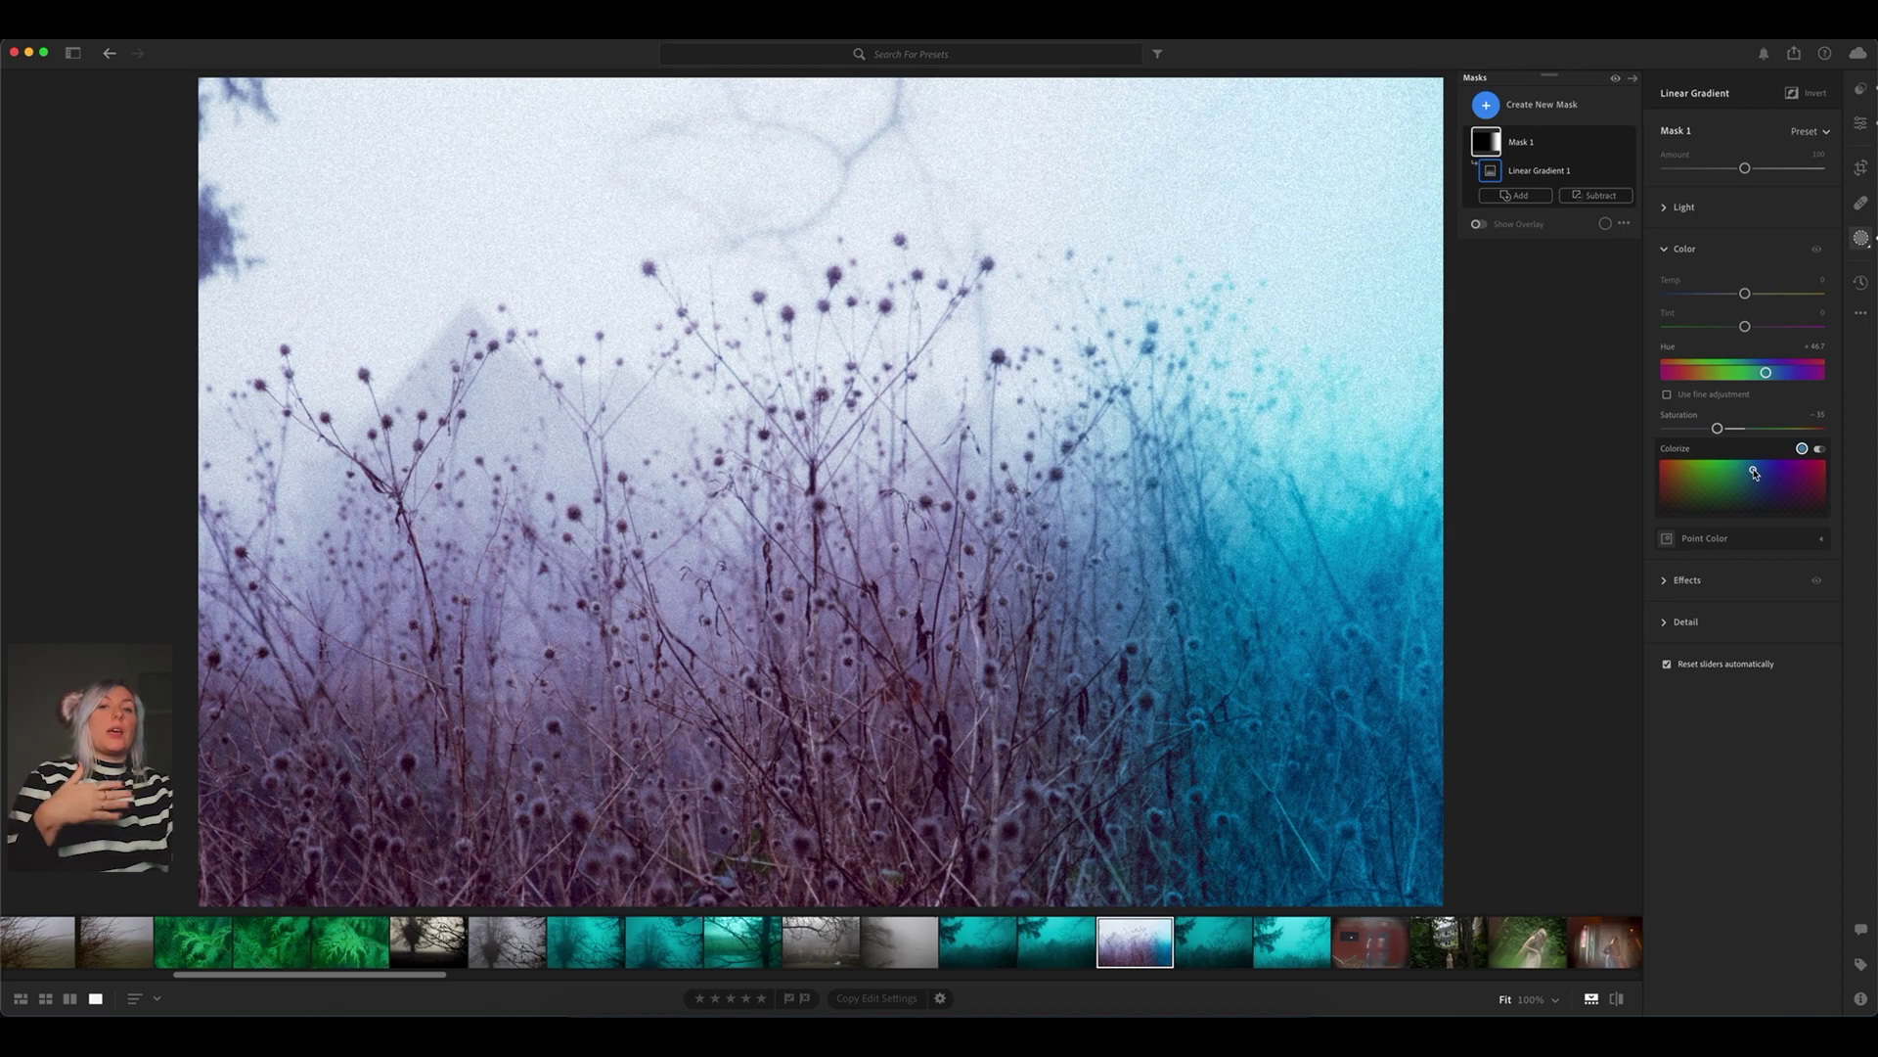
# Undo the edits on the dried flower photo and open the lake photo with the sailboat and palm trees.
pyautogui.click(1861, 92)
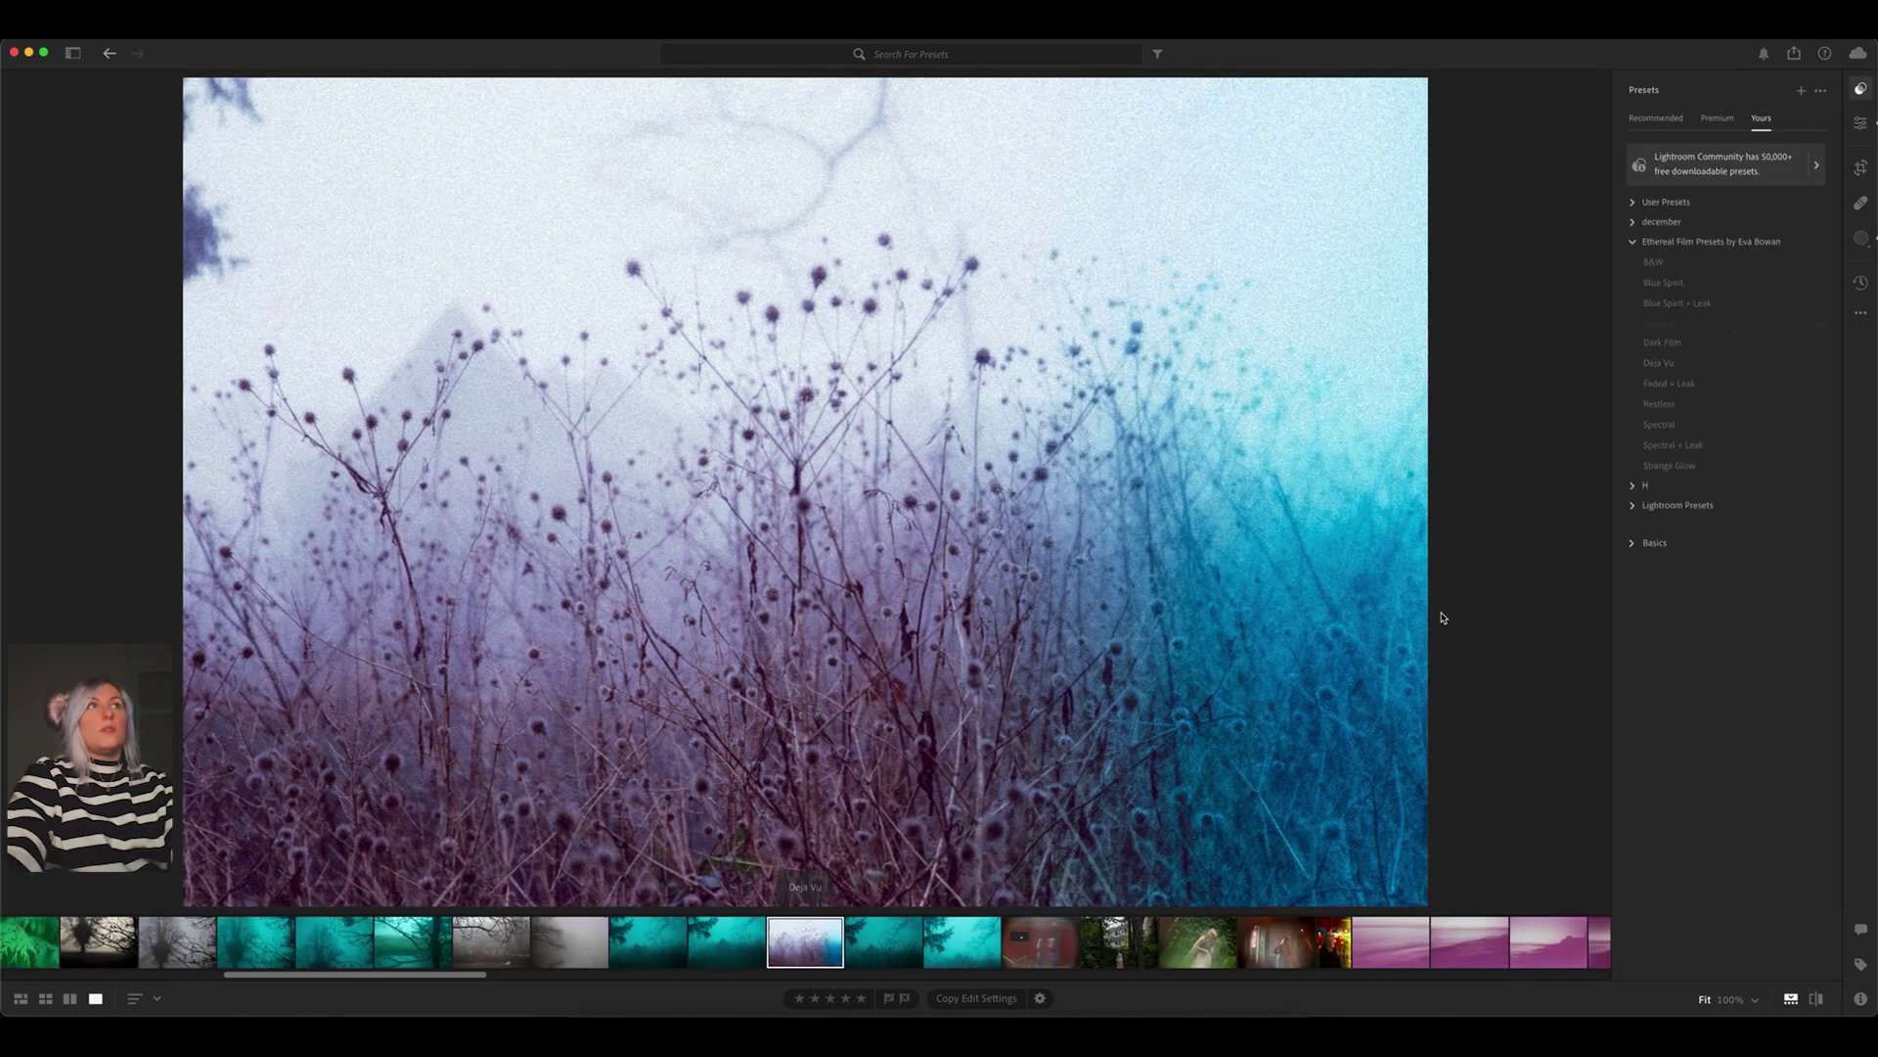
pyautogui.press('super+z')
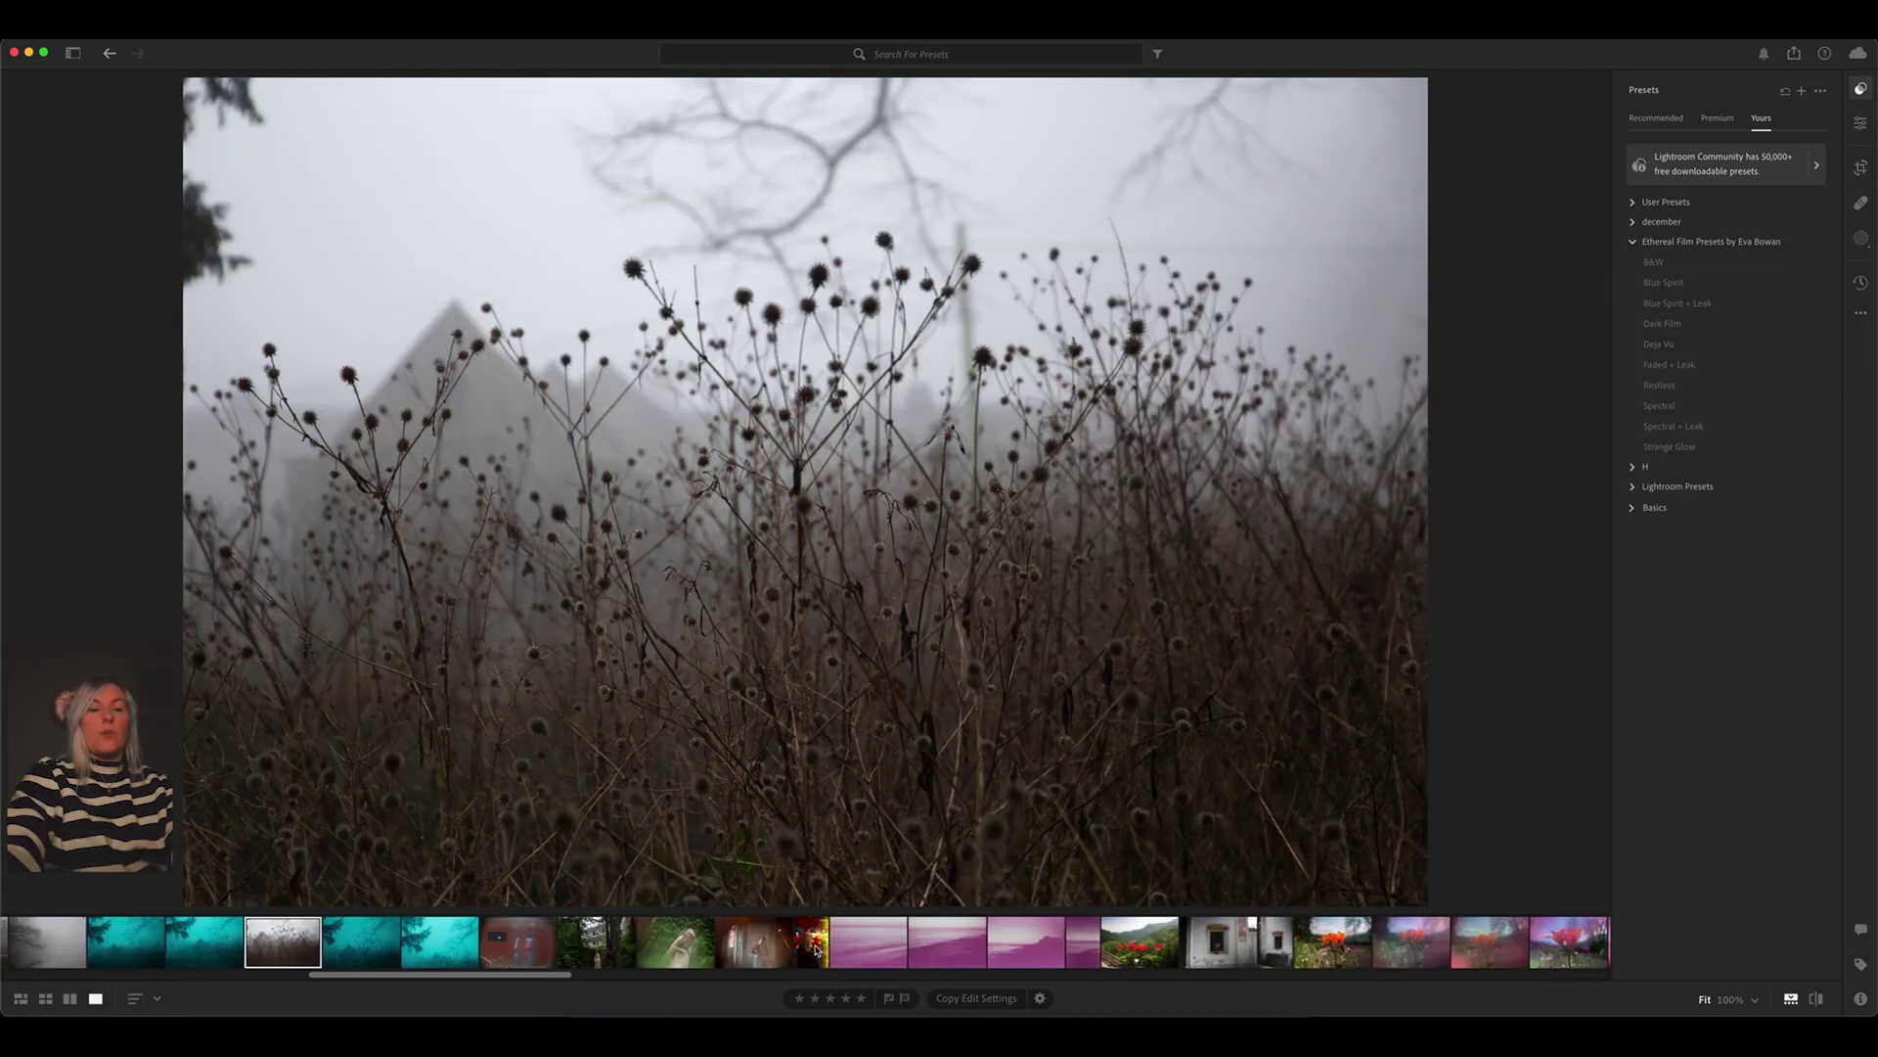
pyautogui.hscroll(10, 816, 948)
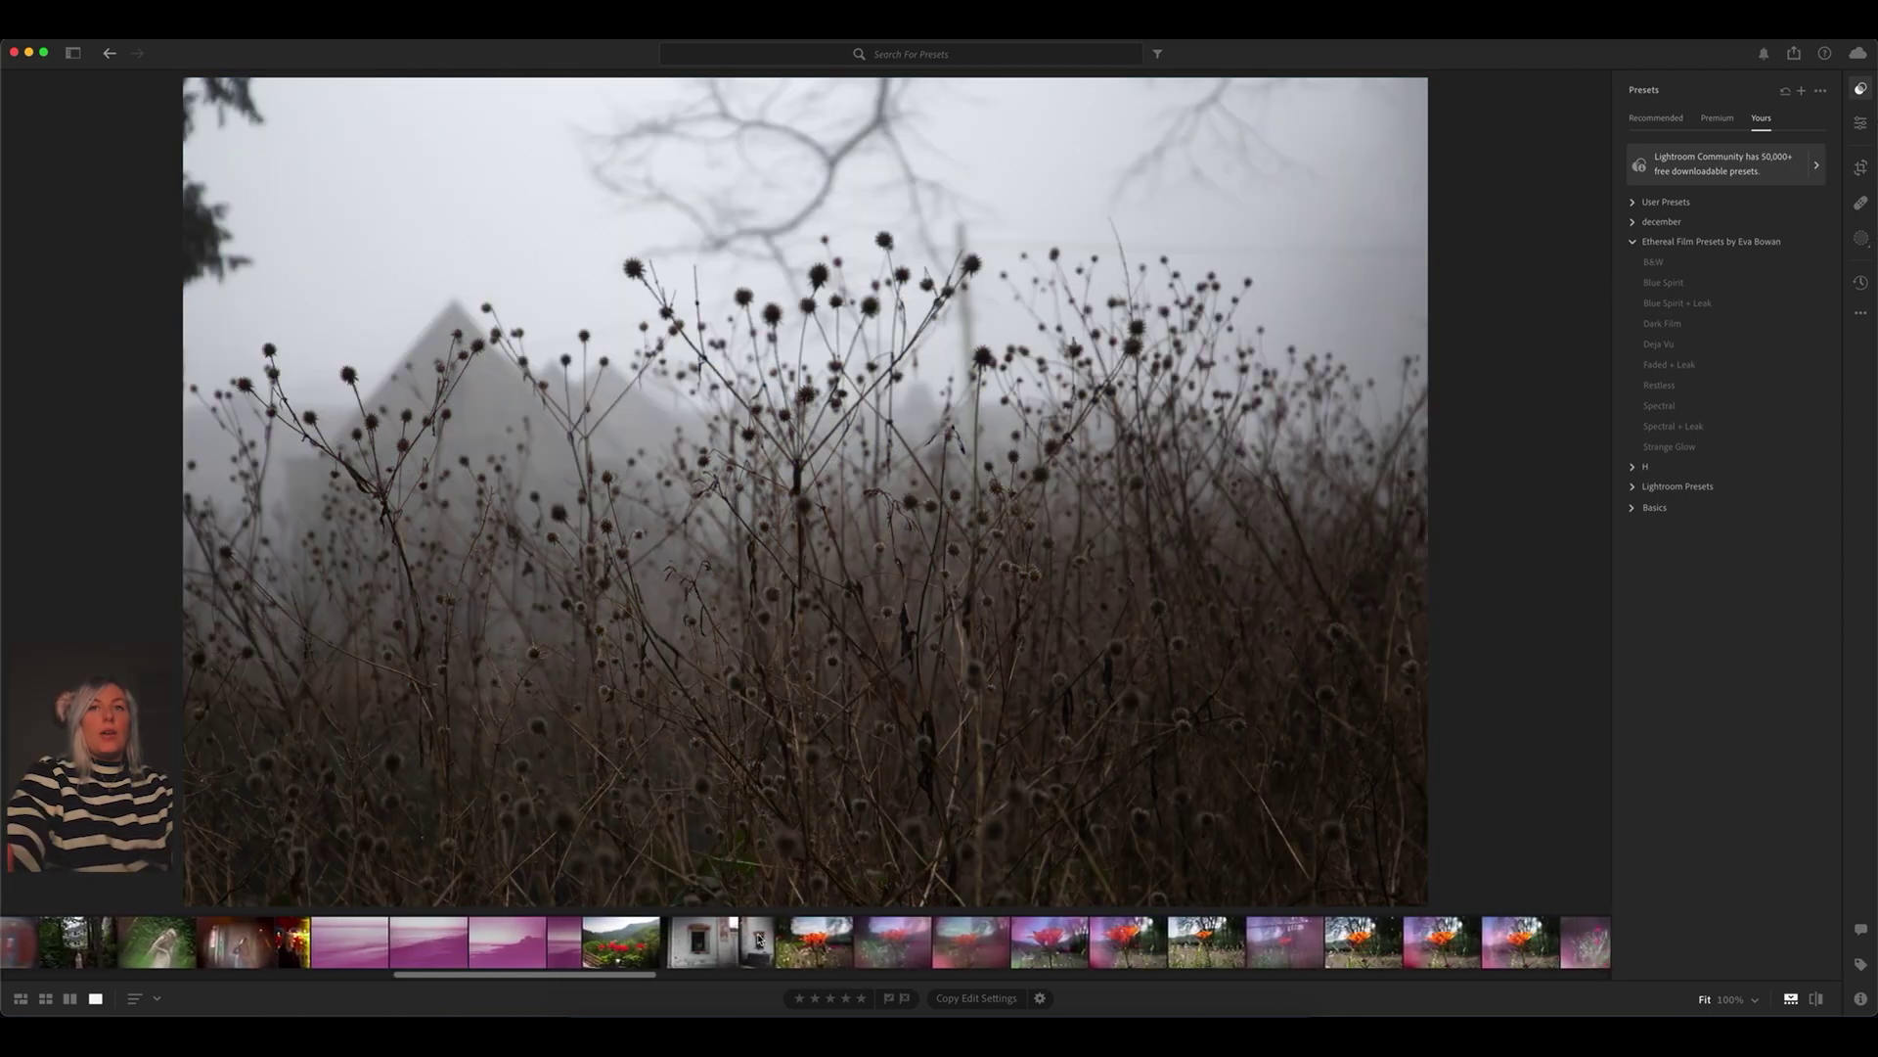
pyautogui.hscroll(3, 759, 939)
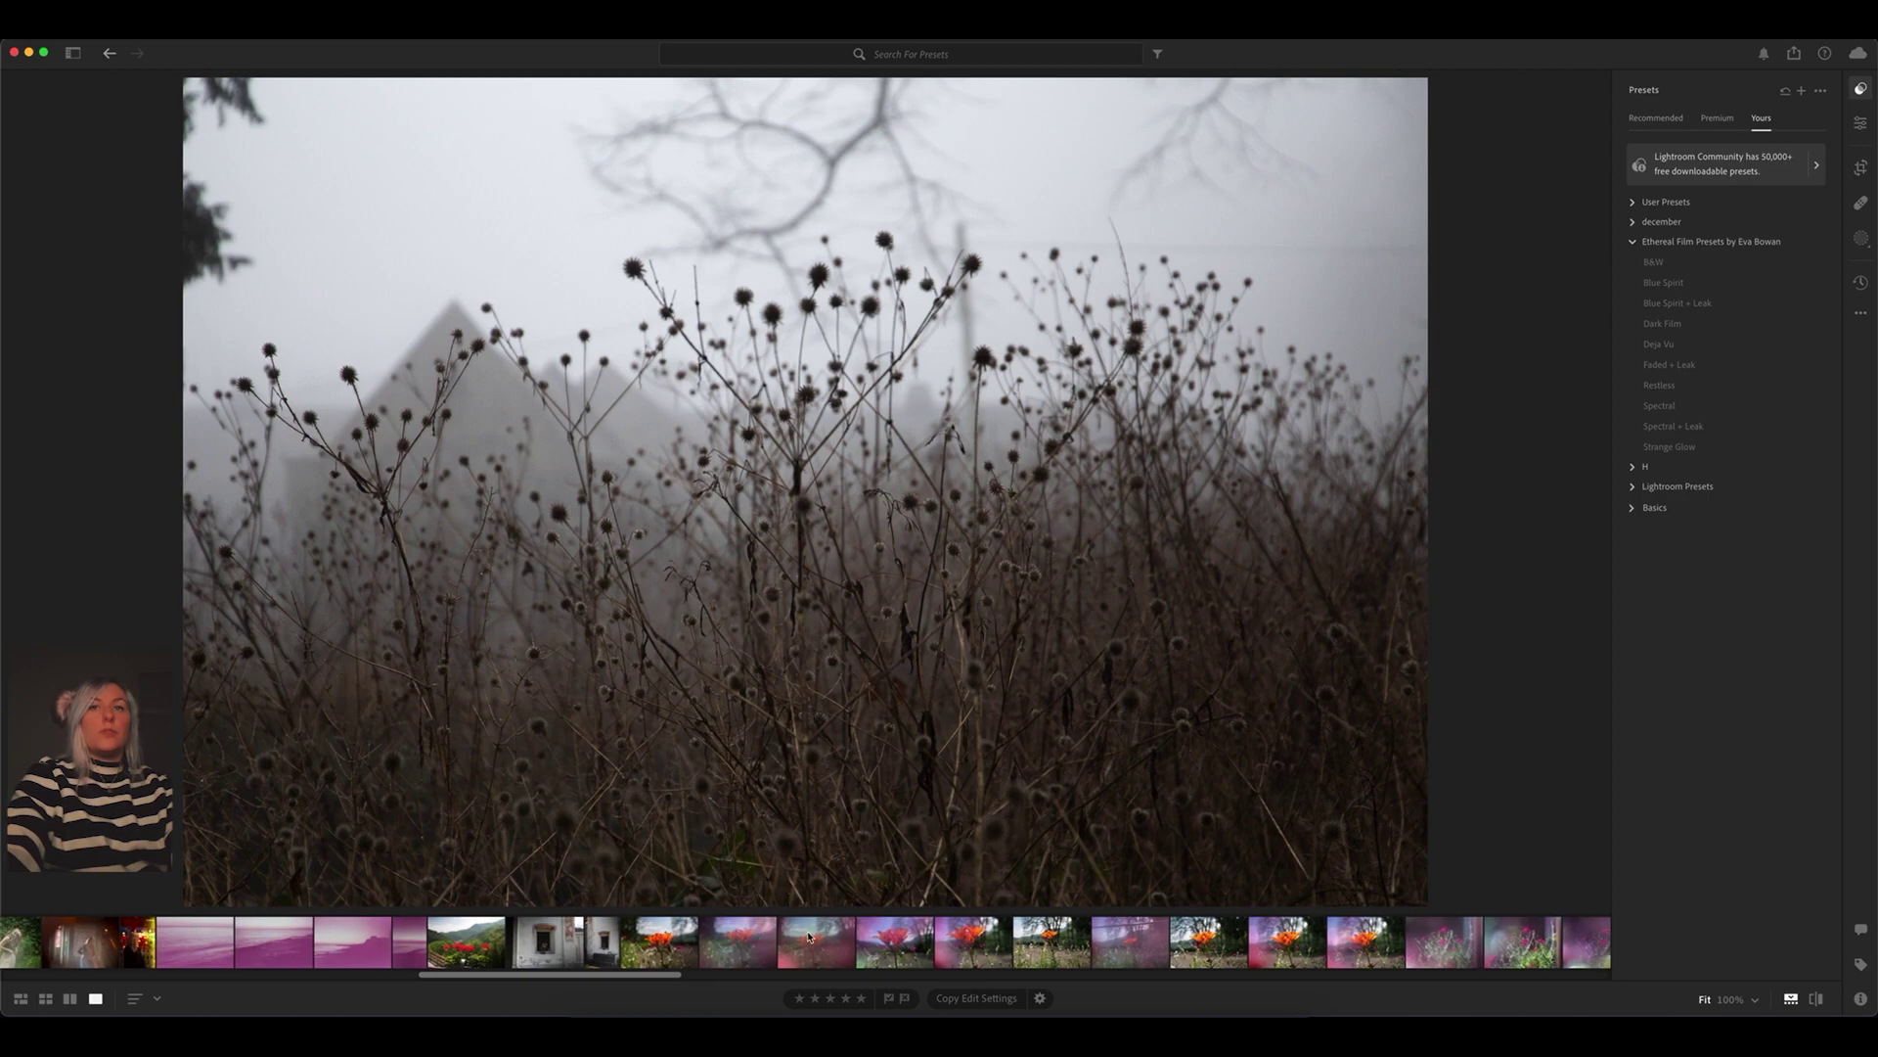
pyautogui.hscroll(11, 812, 939)
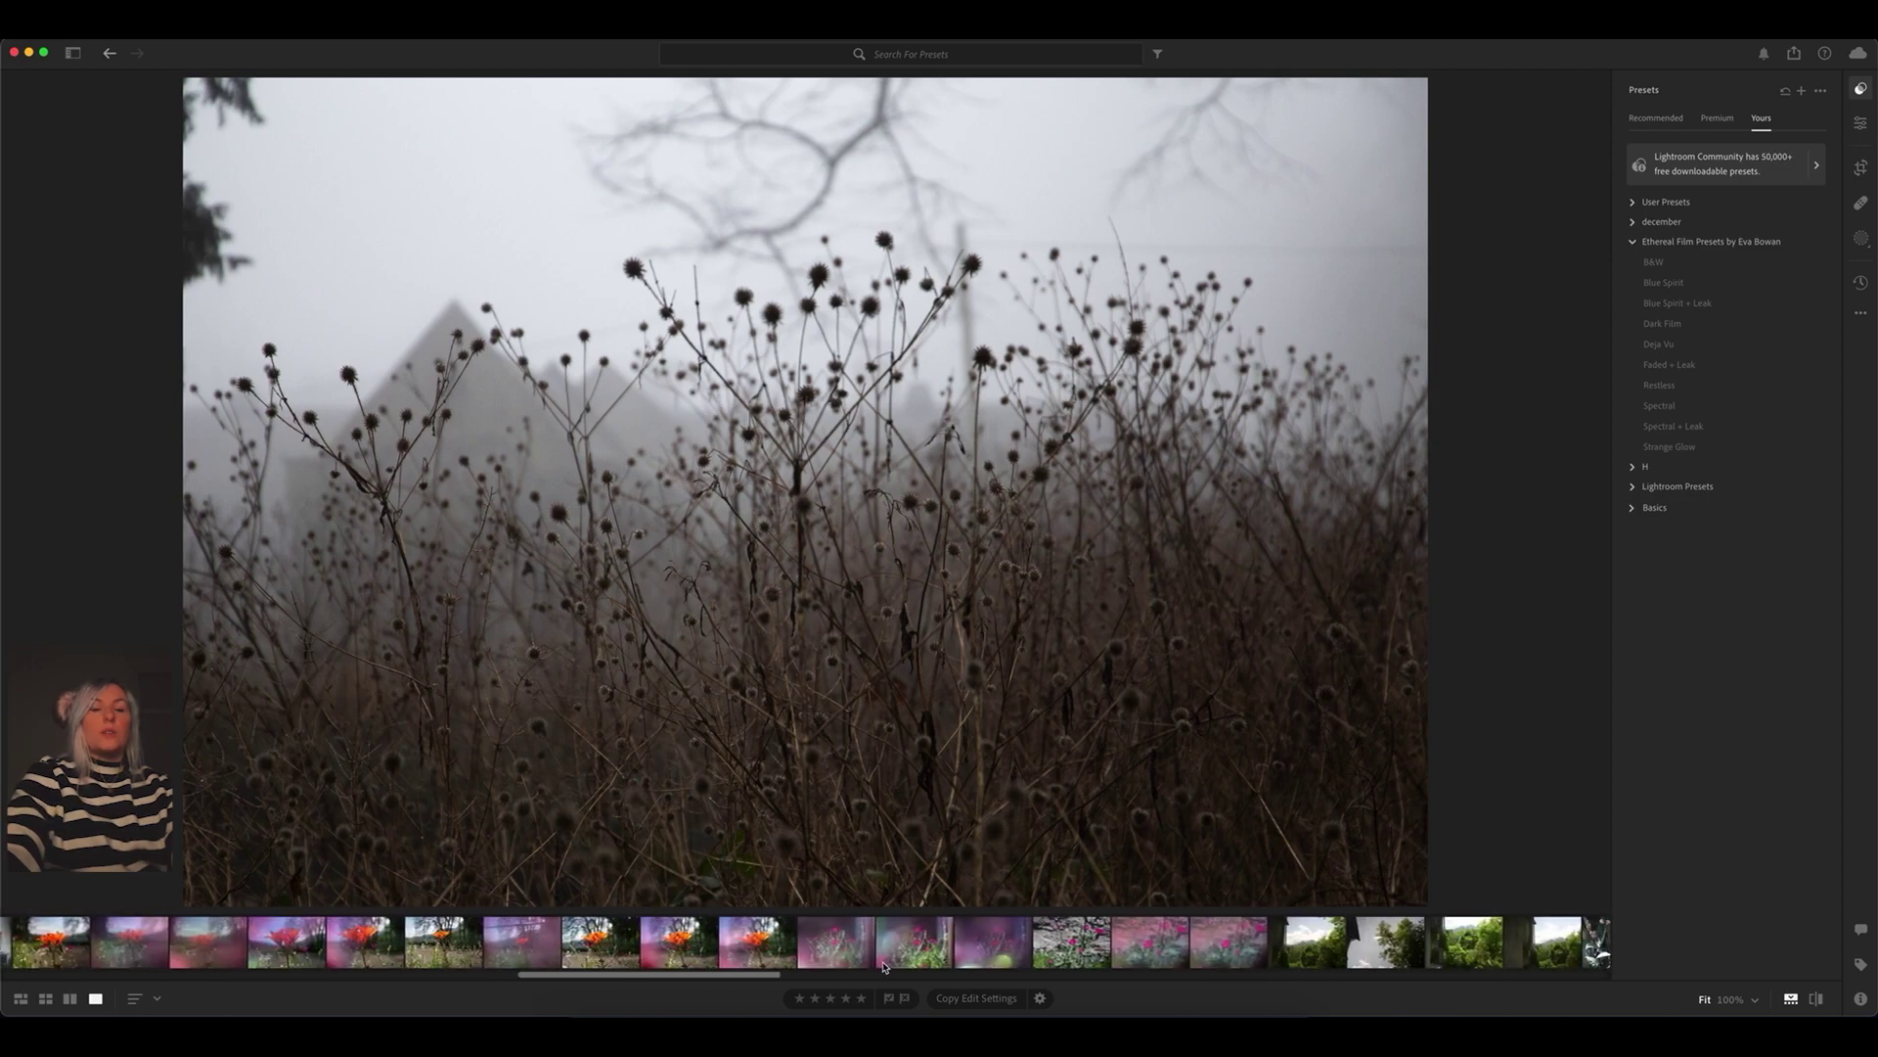
pyautogui.hscroll(4, 861, 954)
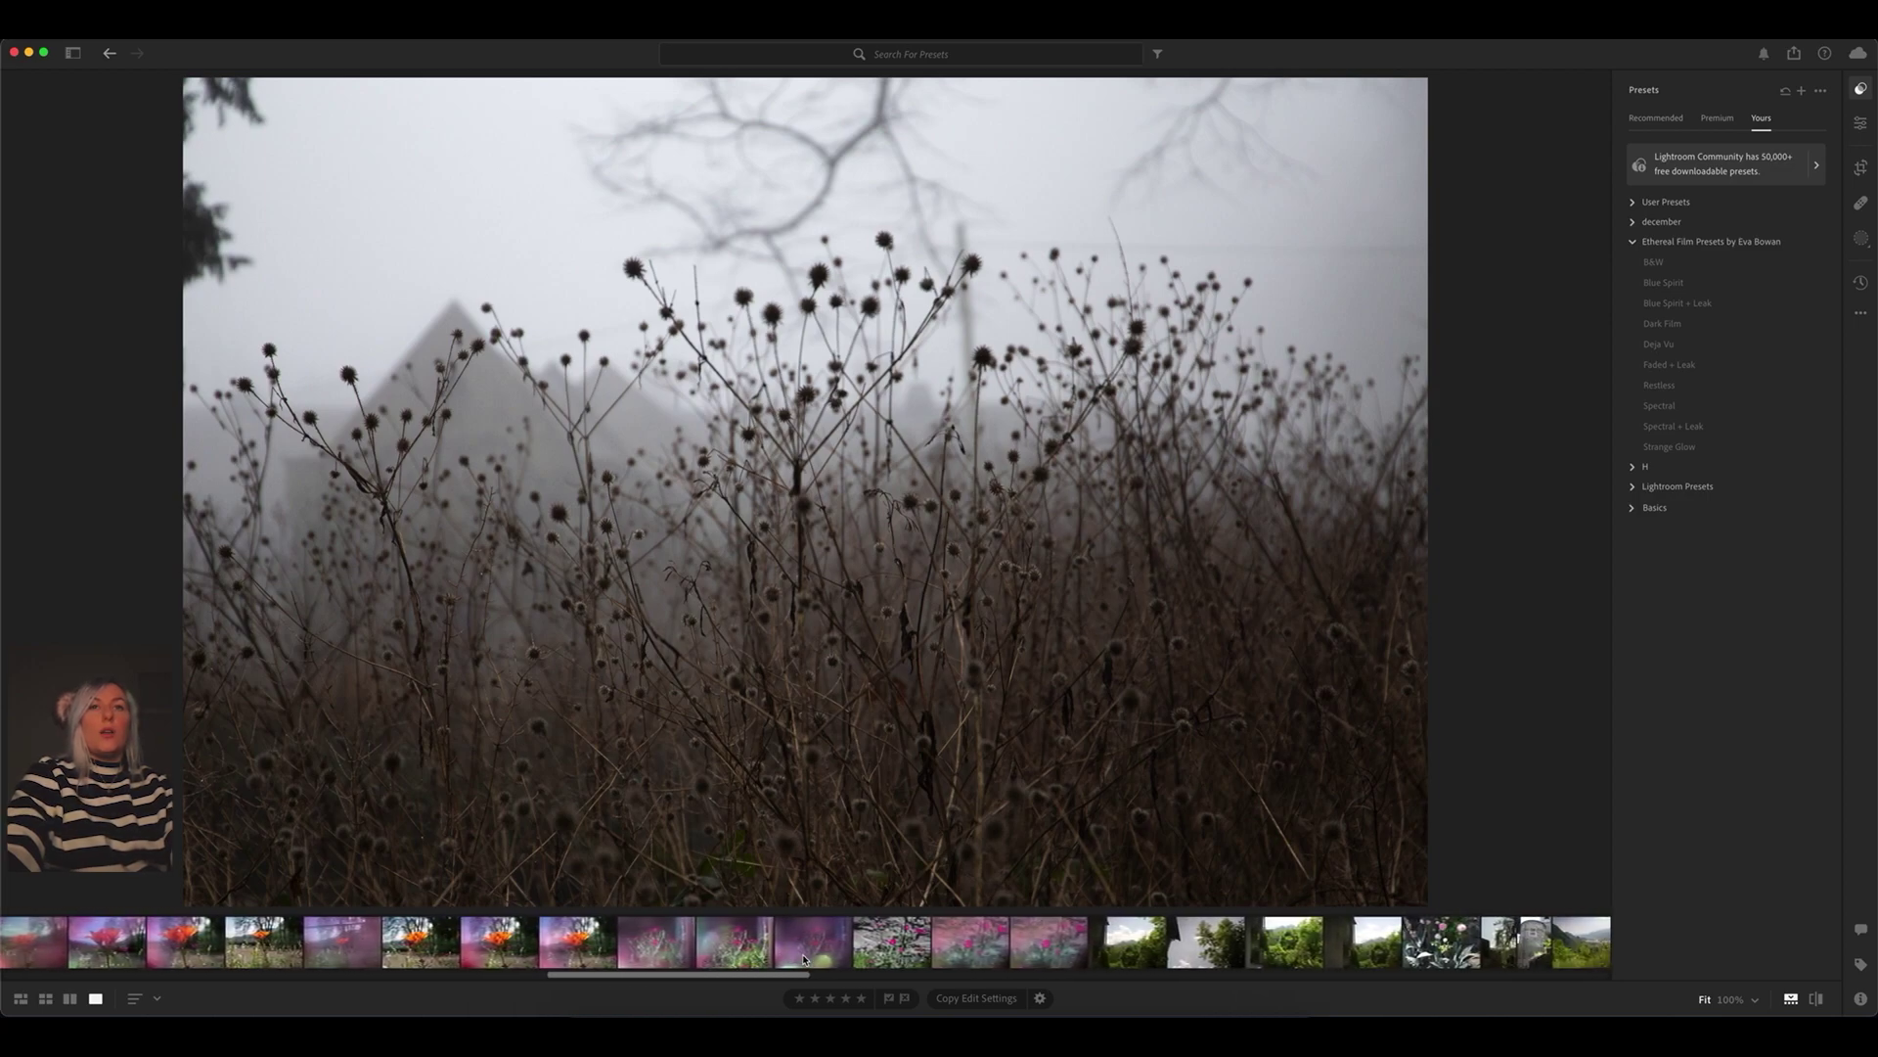
pyautogui.hscroll(15, 805, 954)
pyautogui.click(1334, 945)
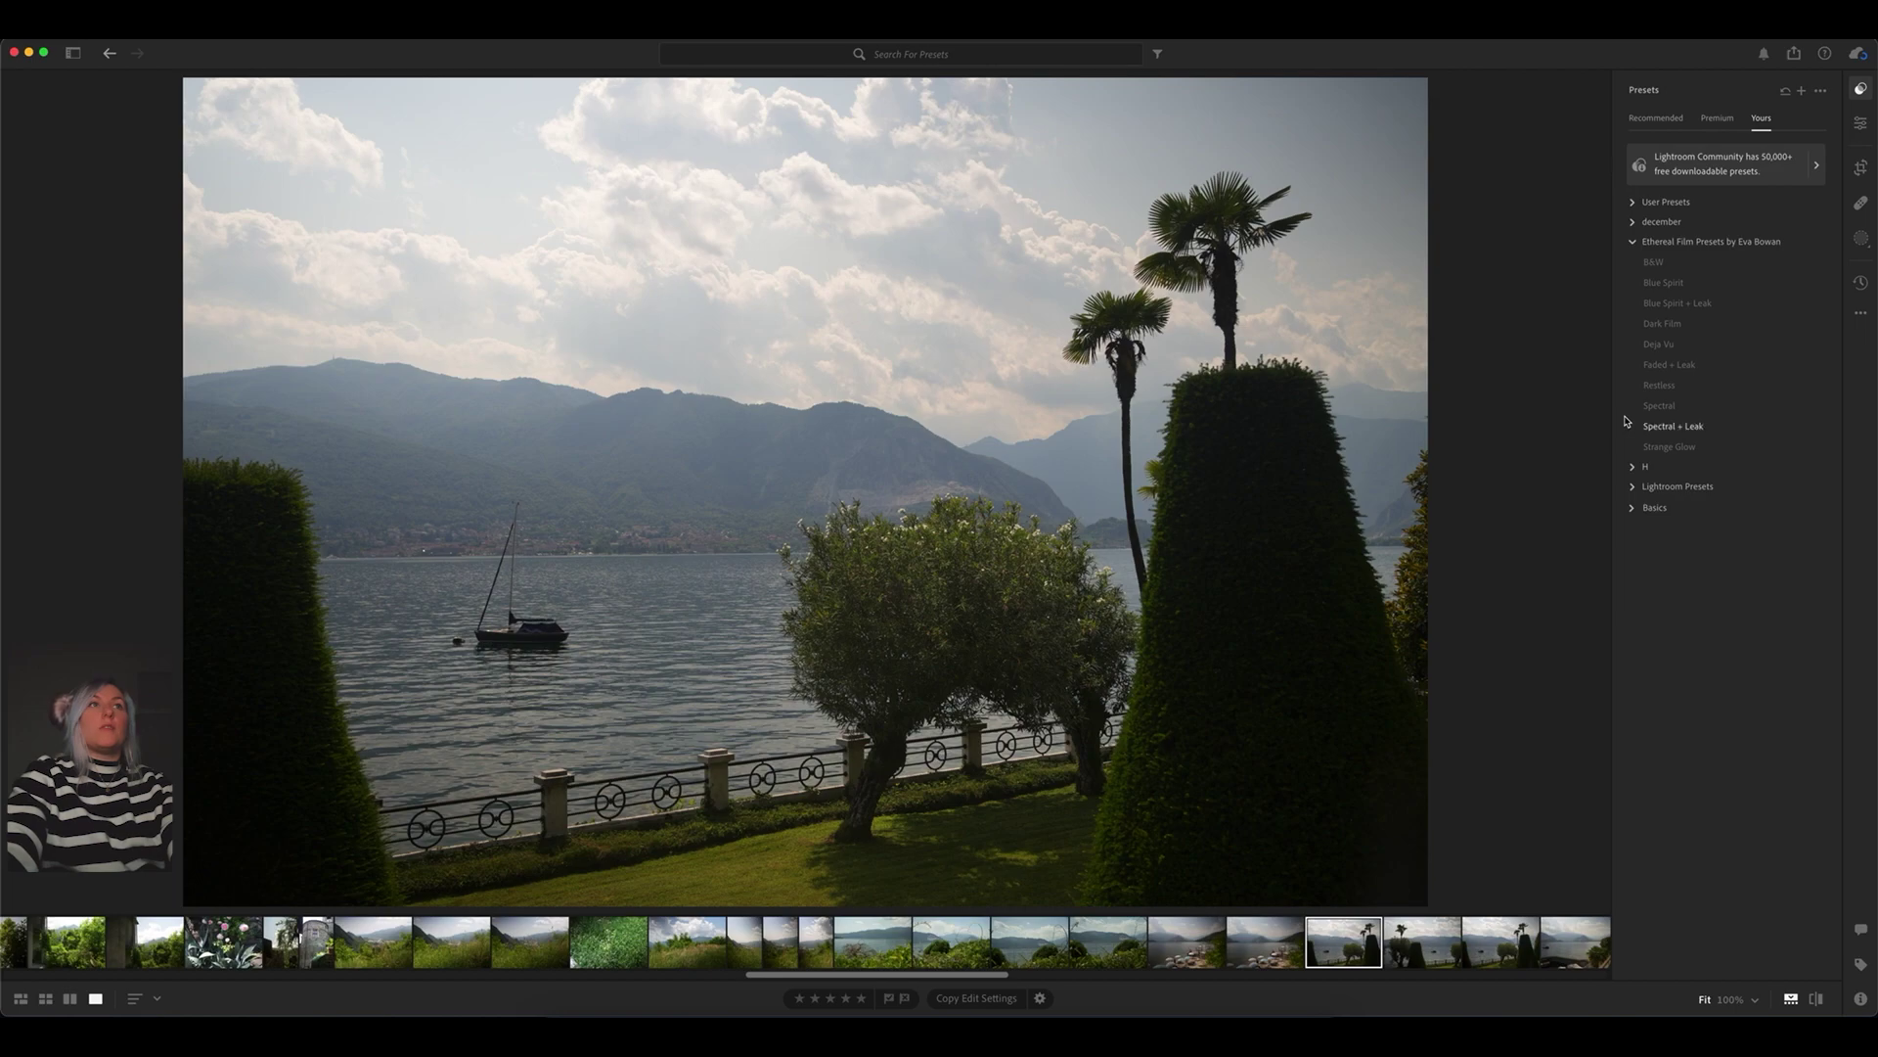
# Preview the Dark Film preset on the lake photo and apply the Spectral preset.
pyautogui.click(1653, 325)
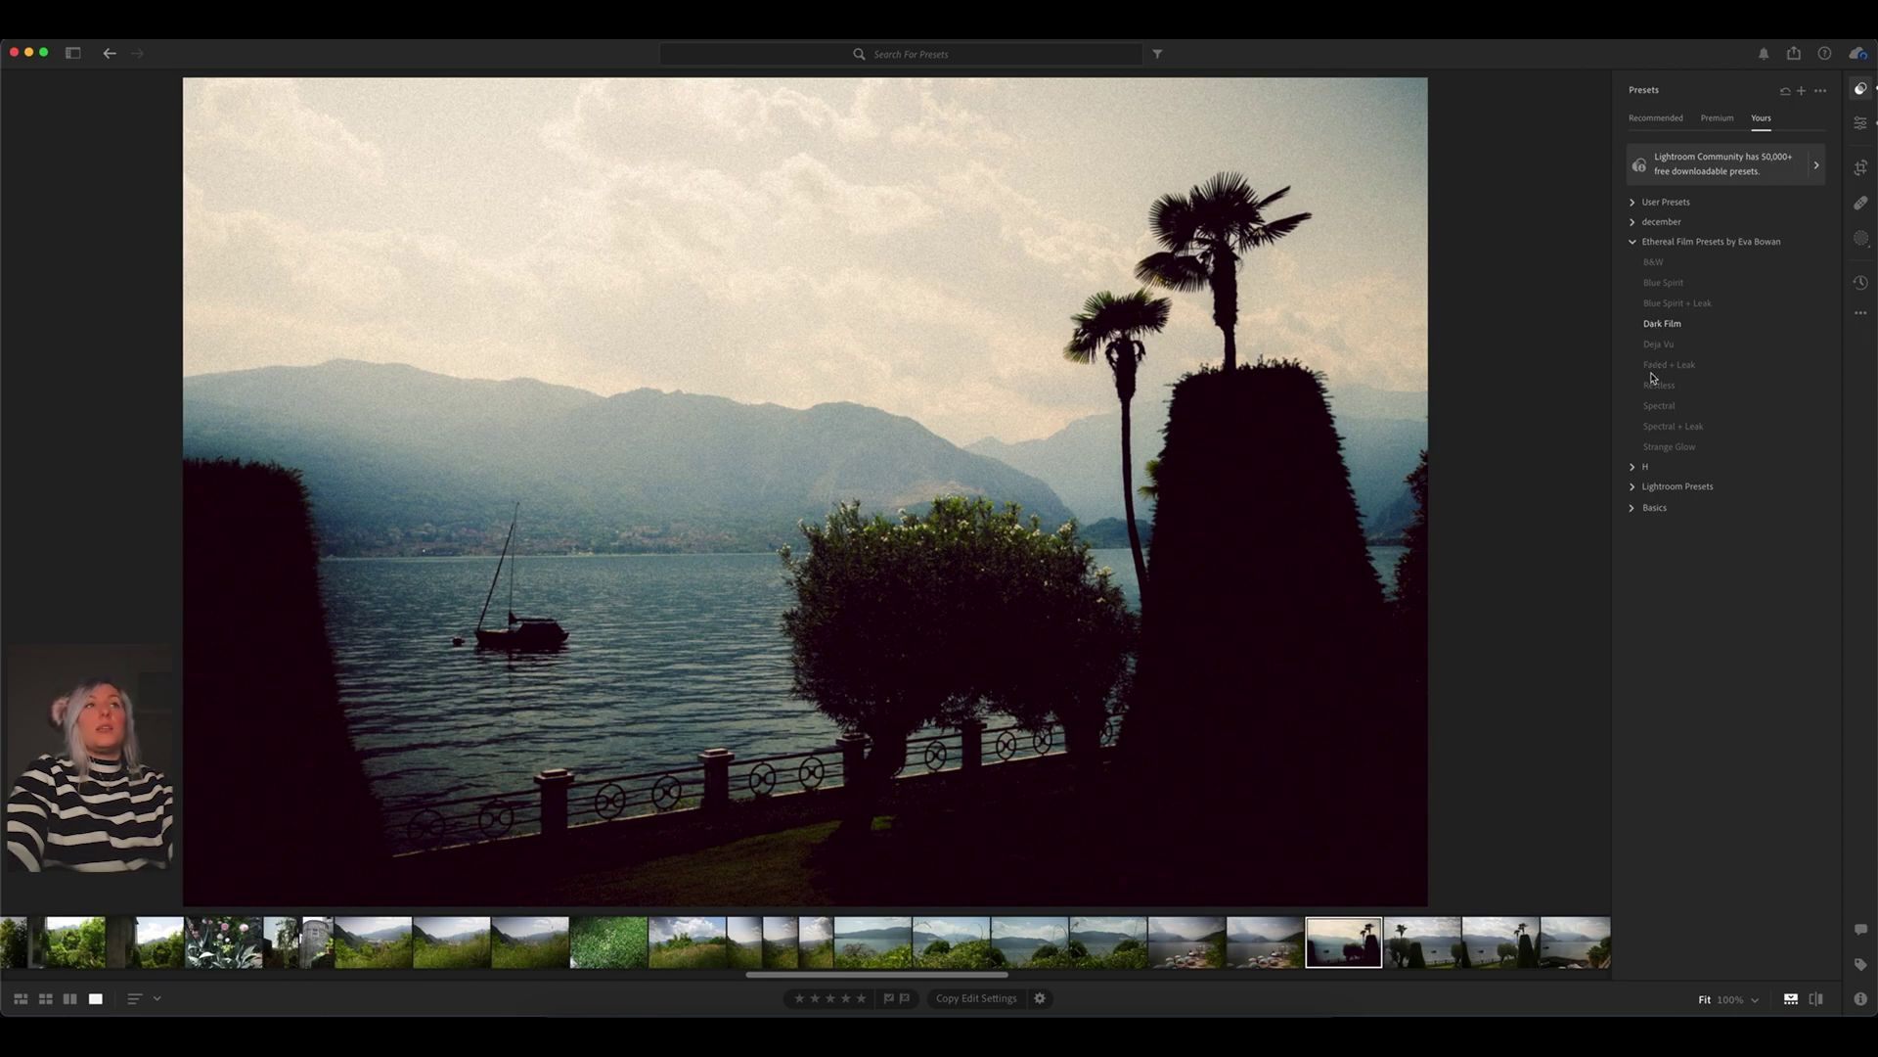
pyautogui.click(1658, 407)
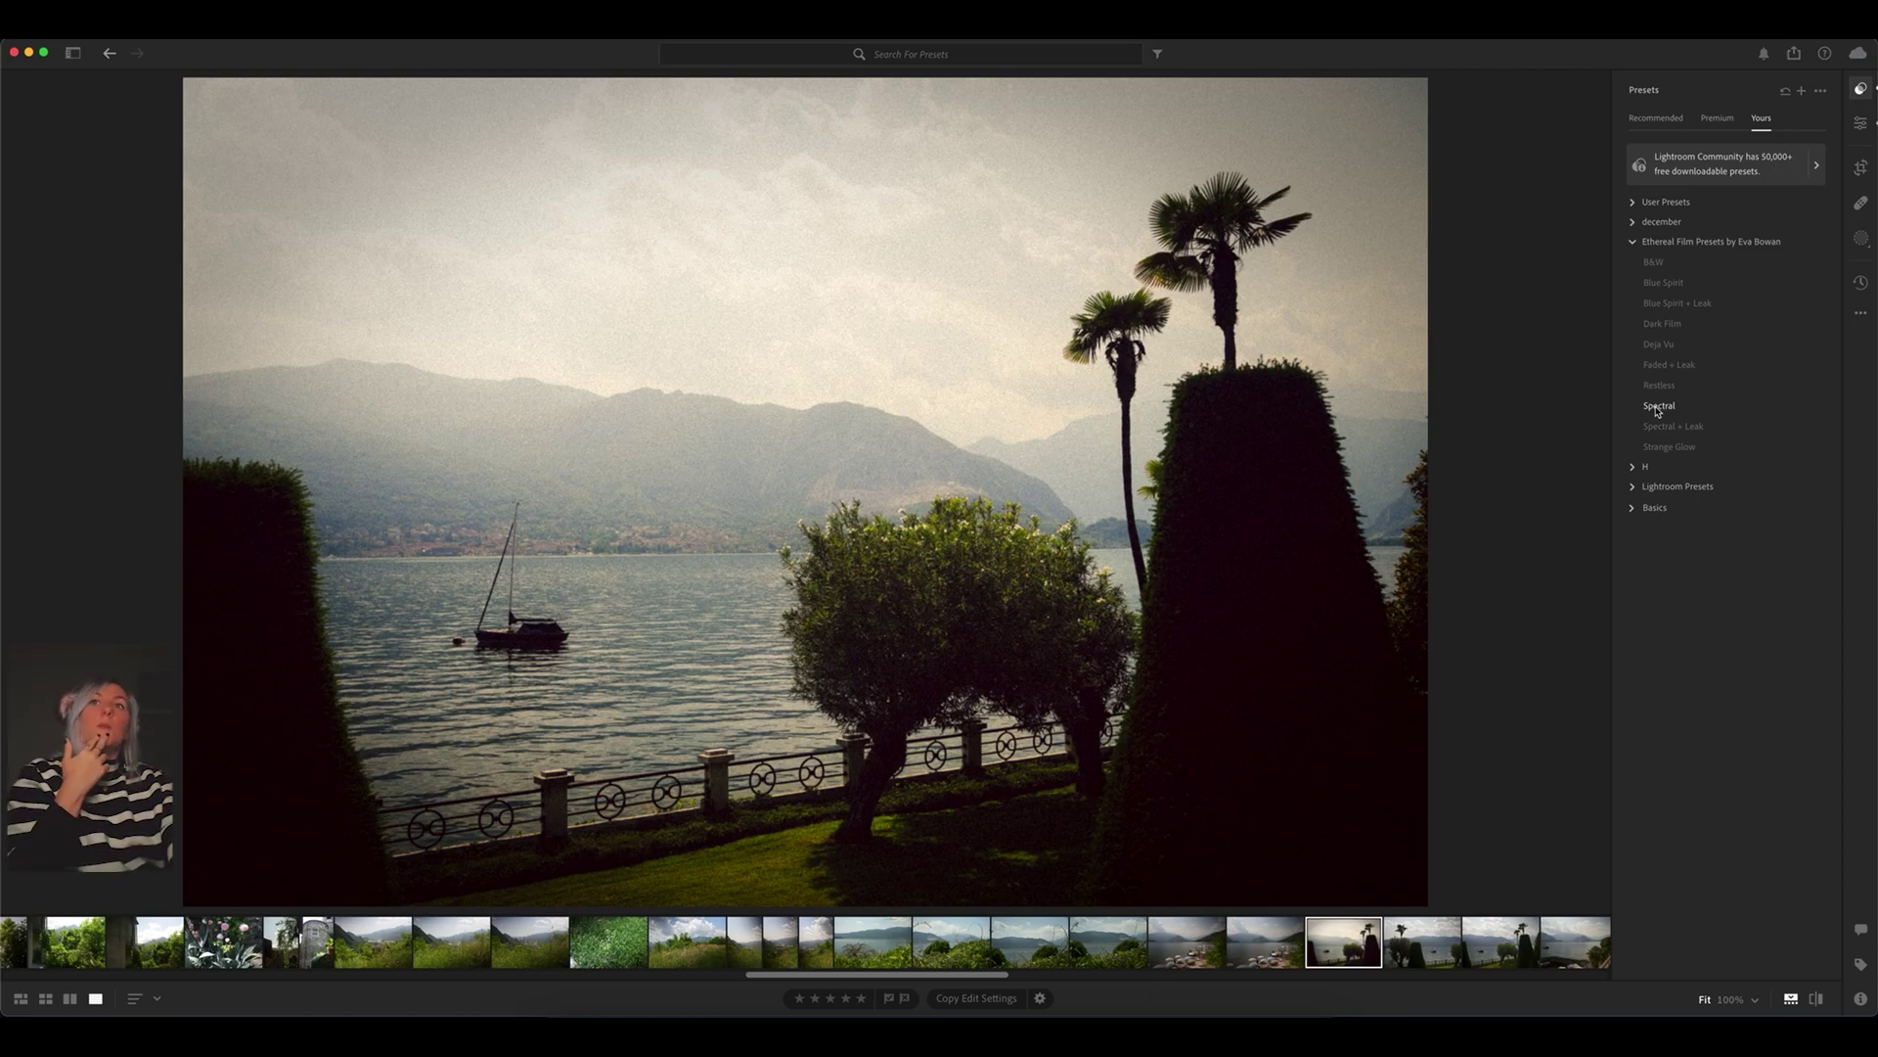
pyautogui.click(1659, 407)
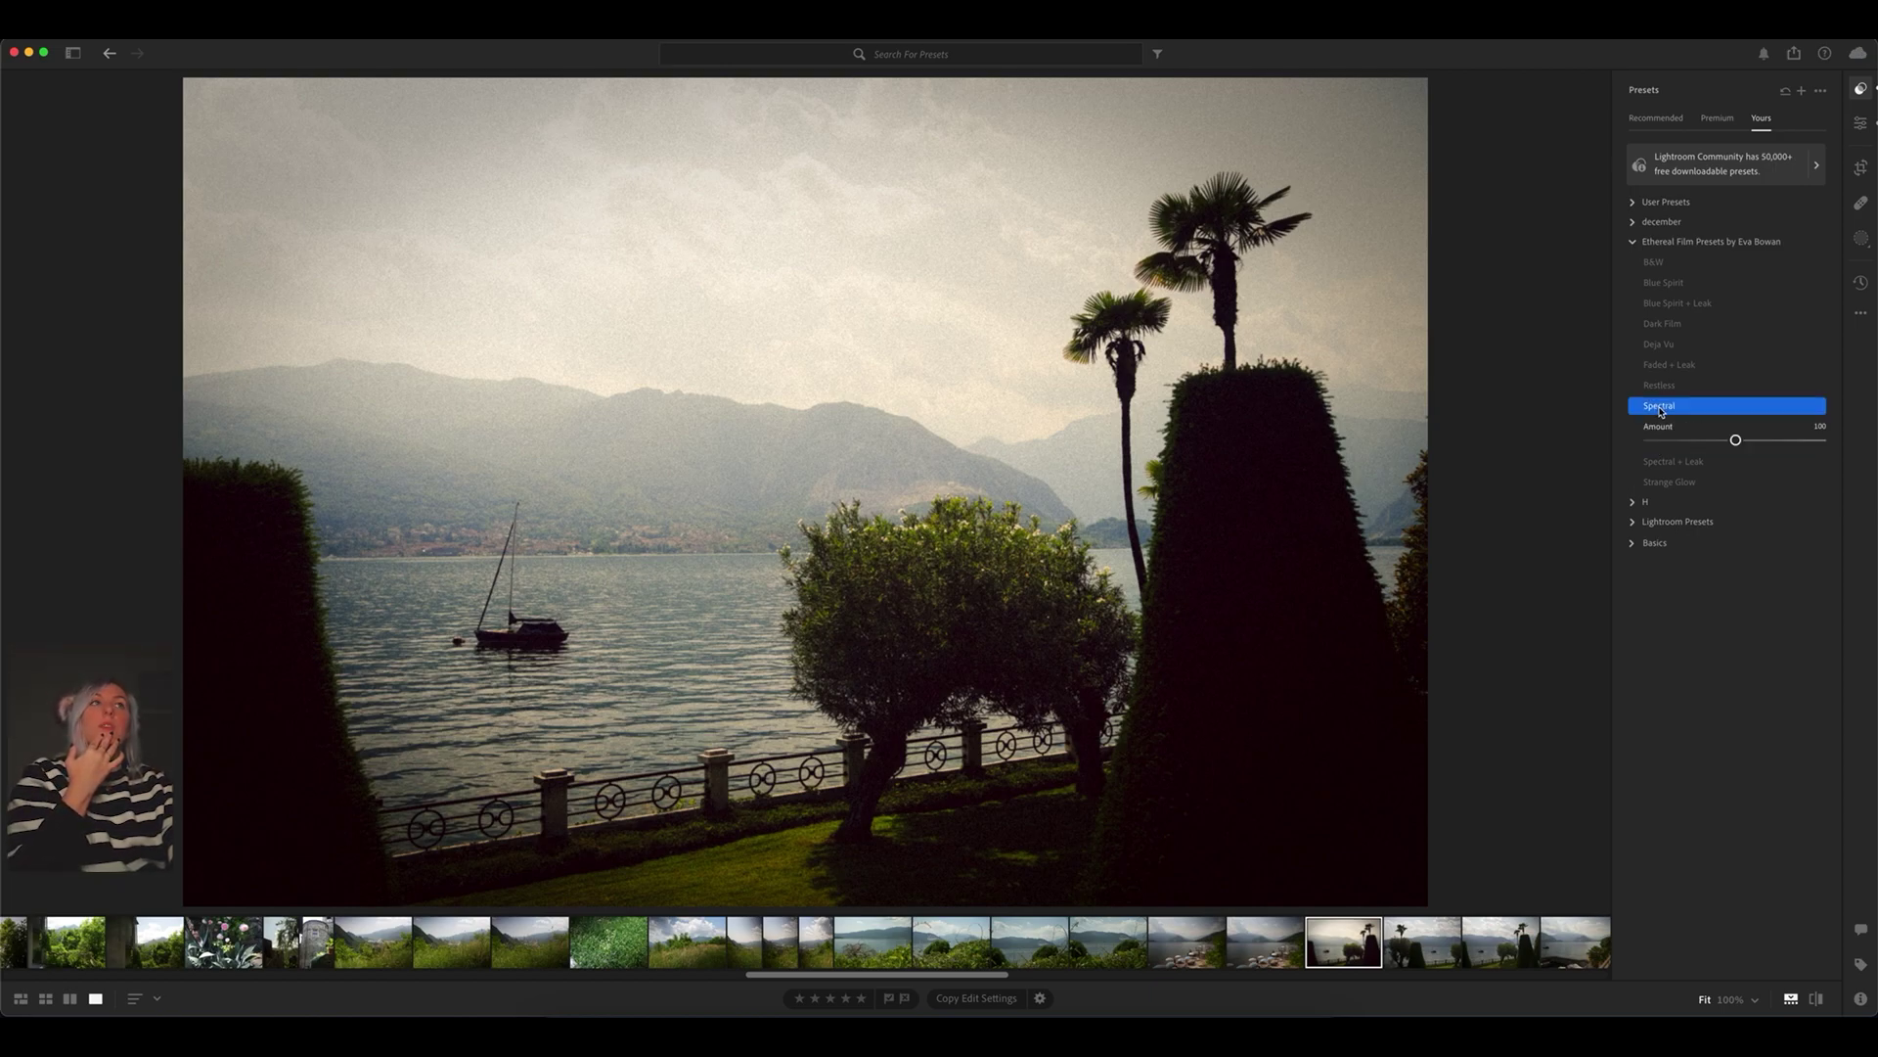
# Set the lake photo's Highlights to -50 and Shadows to +35, and reduce Grain to slightly below 34.
pyautogui.click(1864, 124)
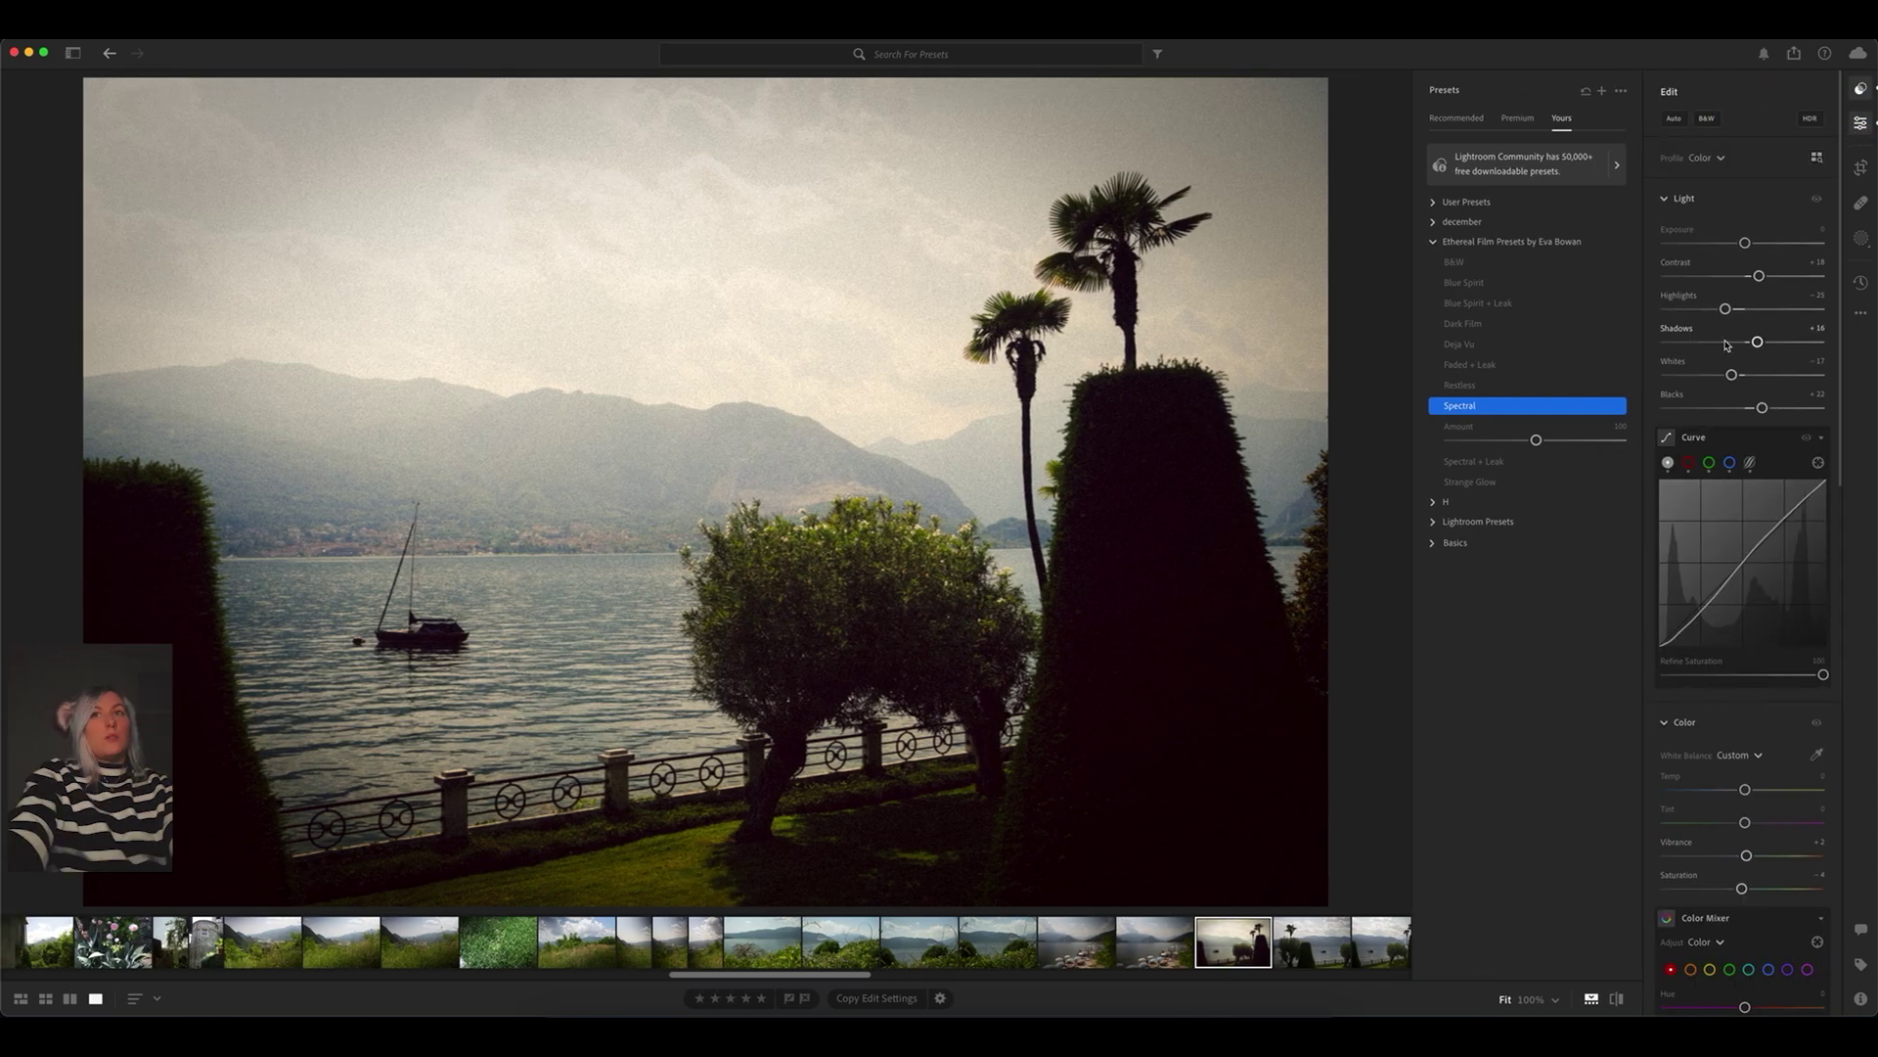
pyautogui.moveTo(1728, 344)
pyautogui.mouseDown()
pyautogui.moveTo(1780, 345)
pyautogui.moveTo(1707, 313)
pyautogui.mouseUp()
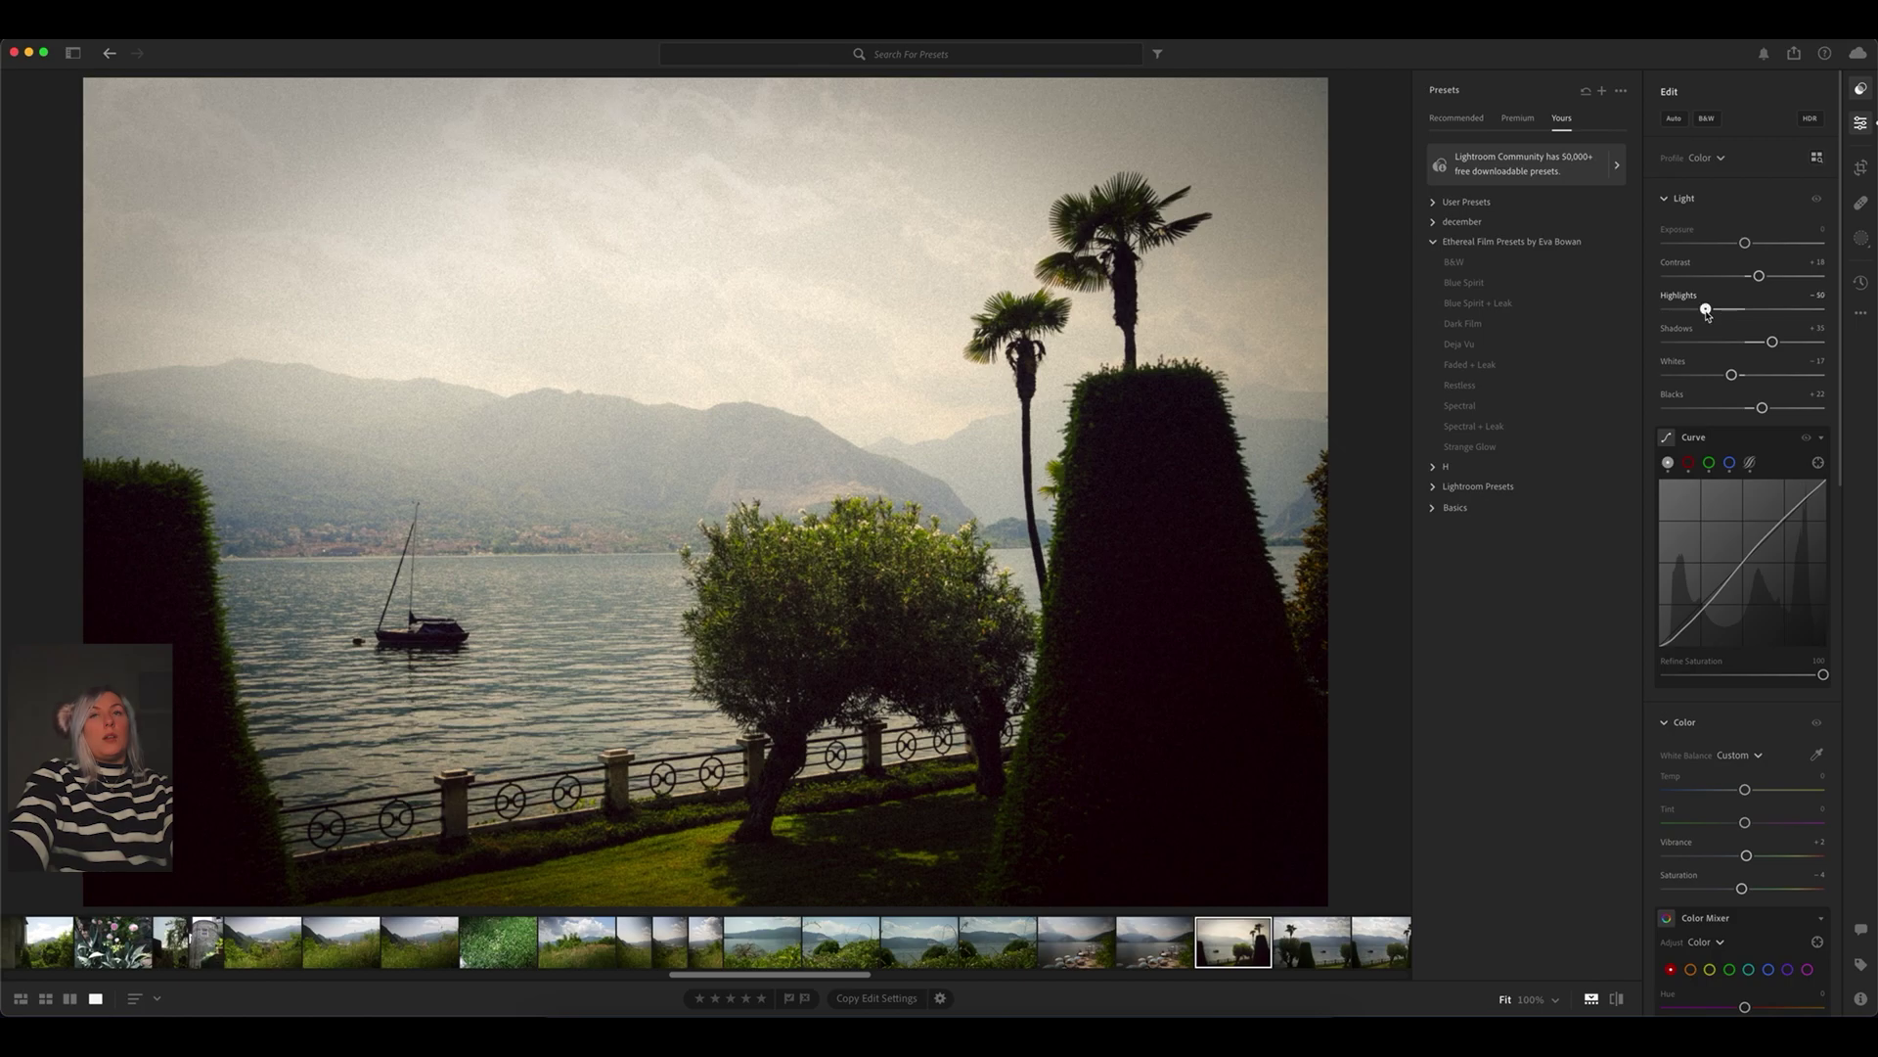
pyautogui.scroll(-1, 1735, 501)
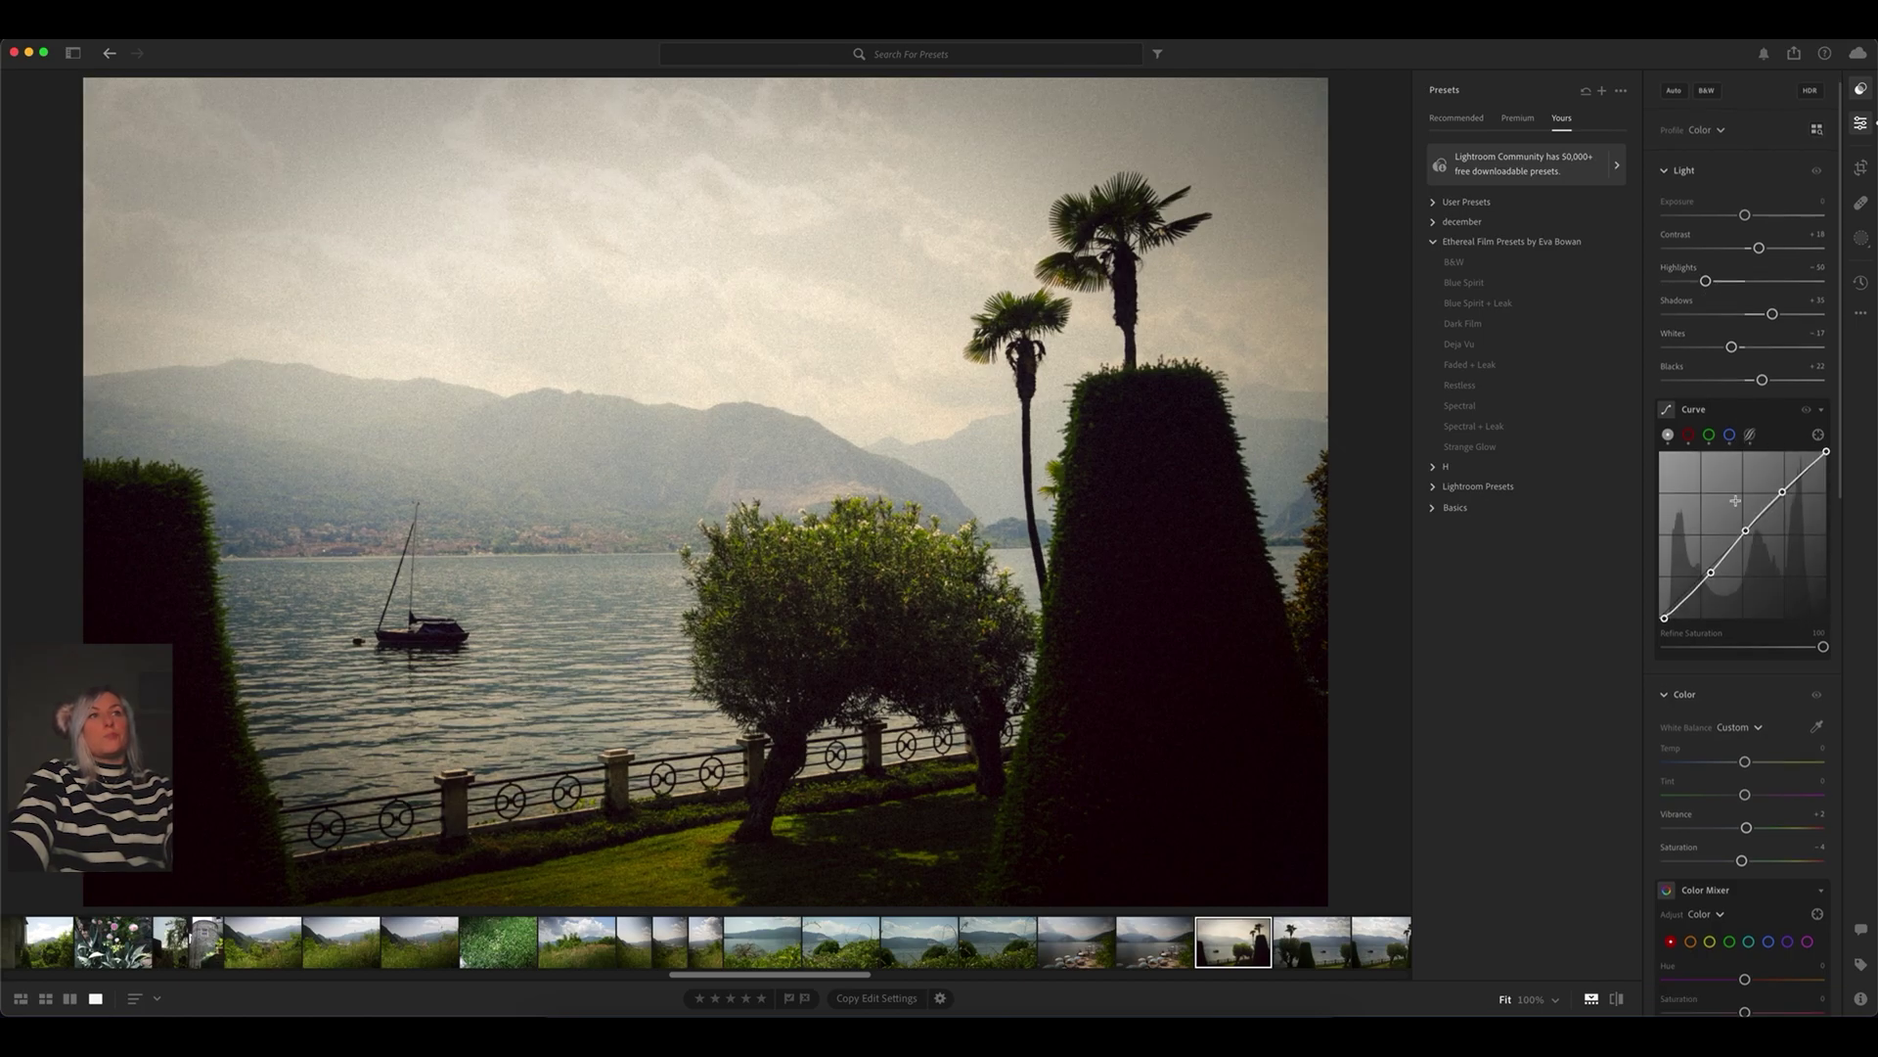
pyautogui.scroll(-15, 1735, 501)
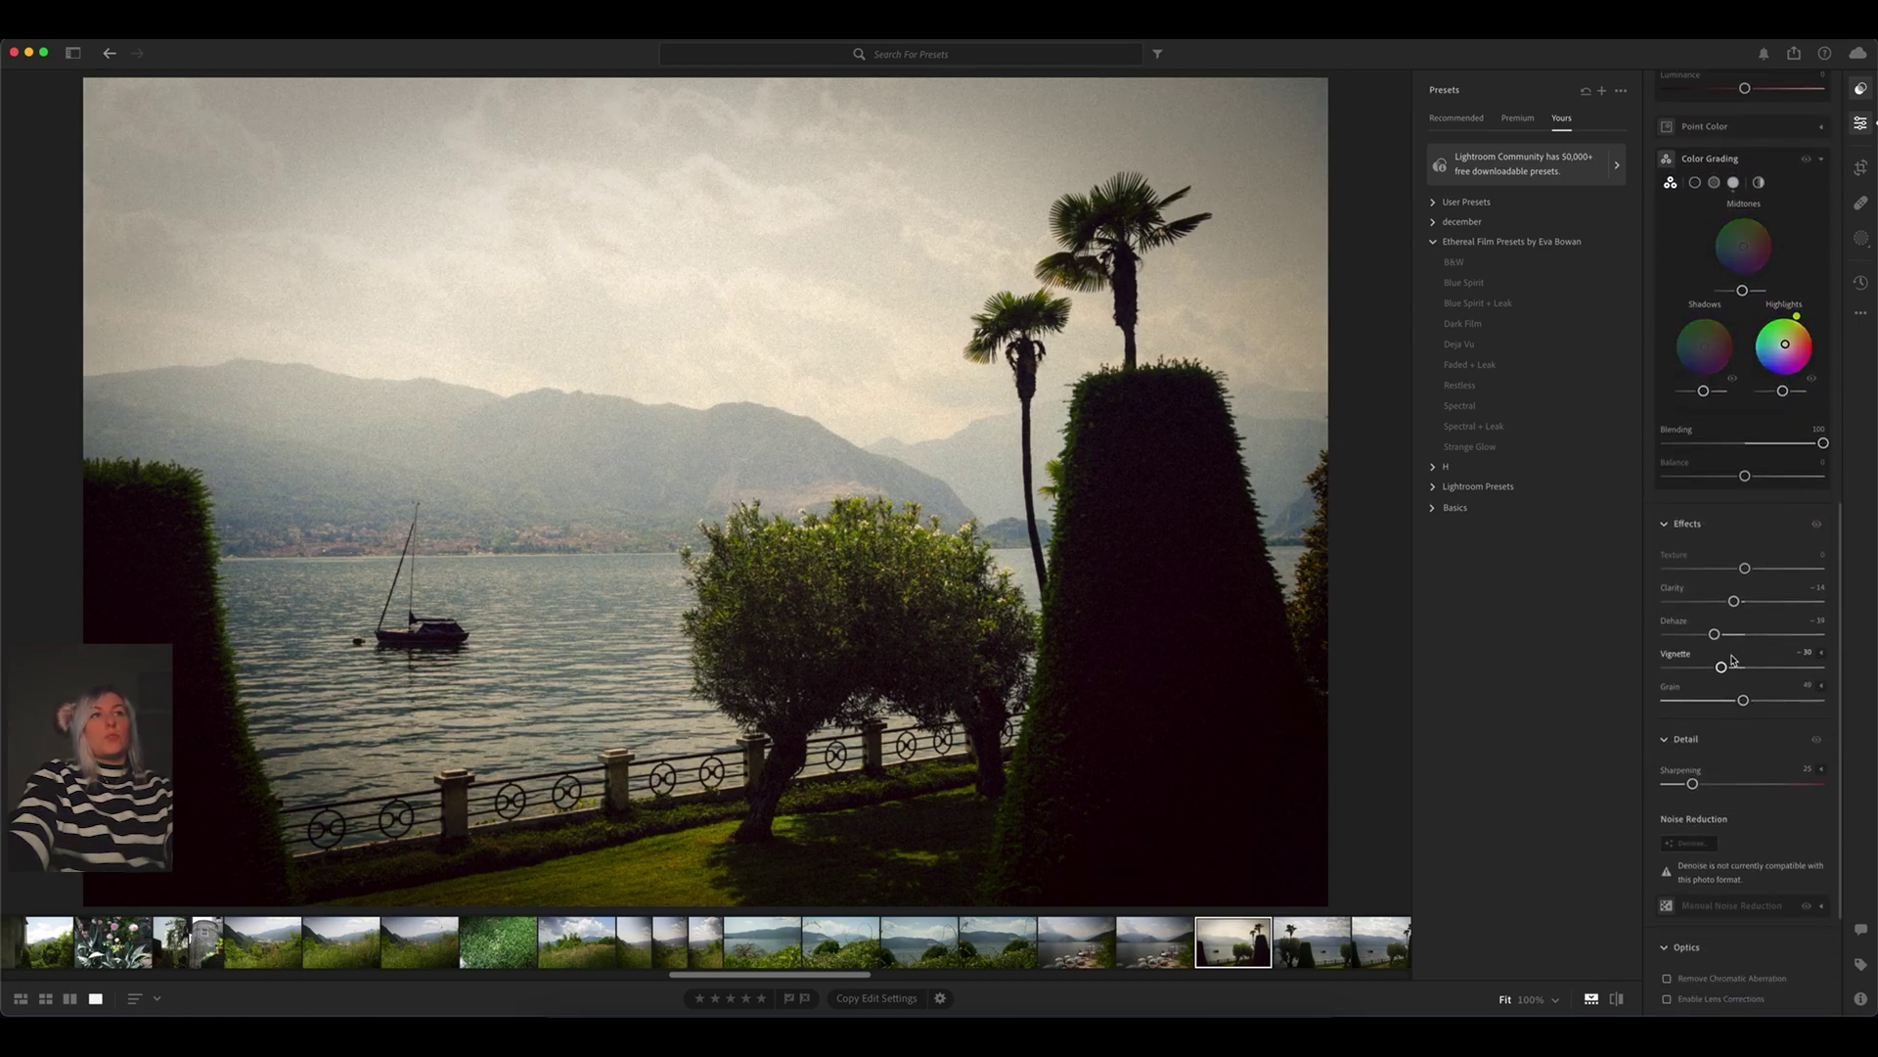
pyautogui.click(1720, 701)
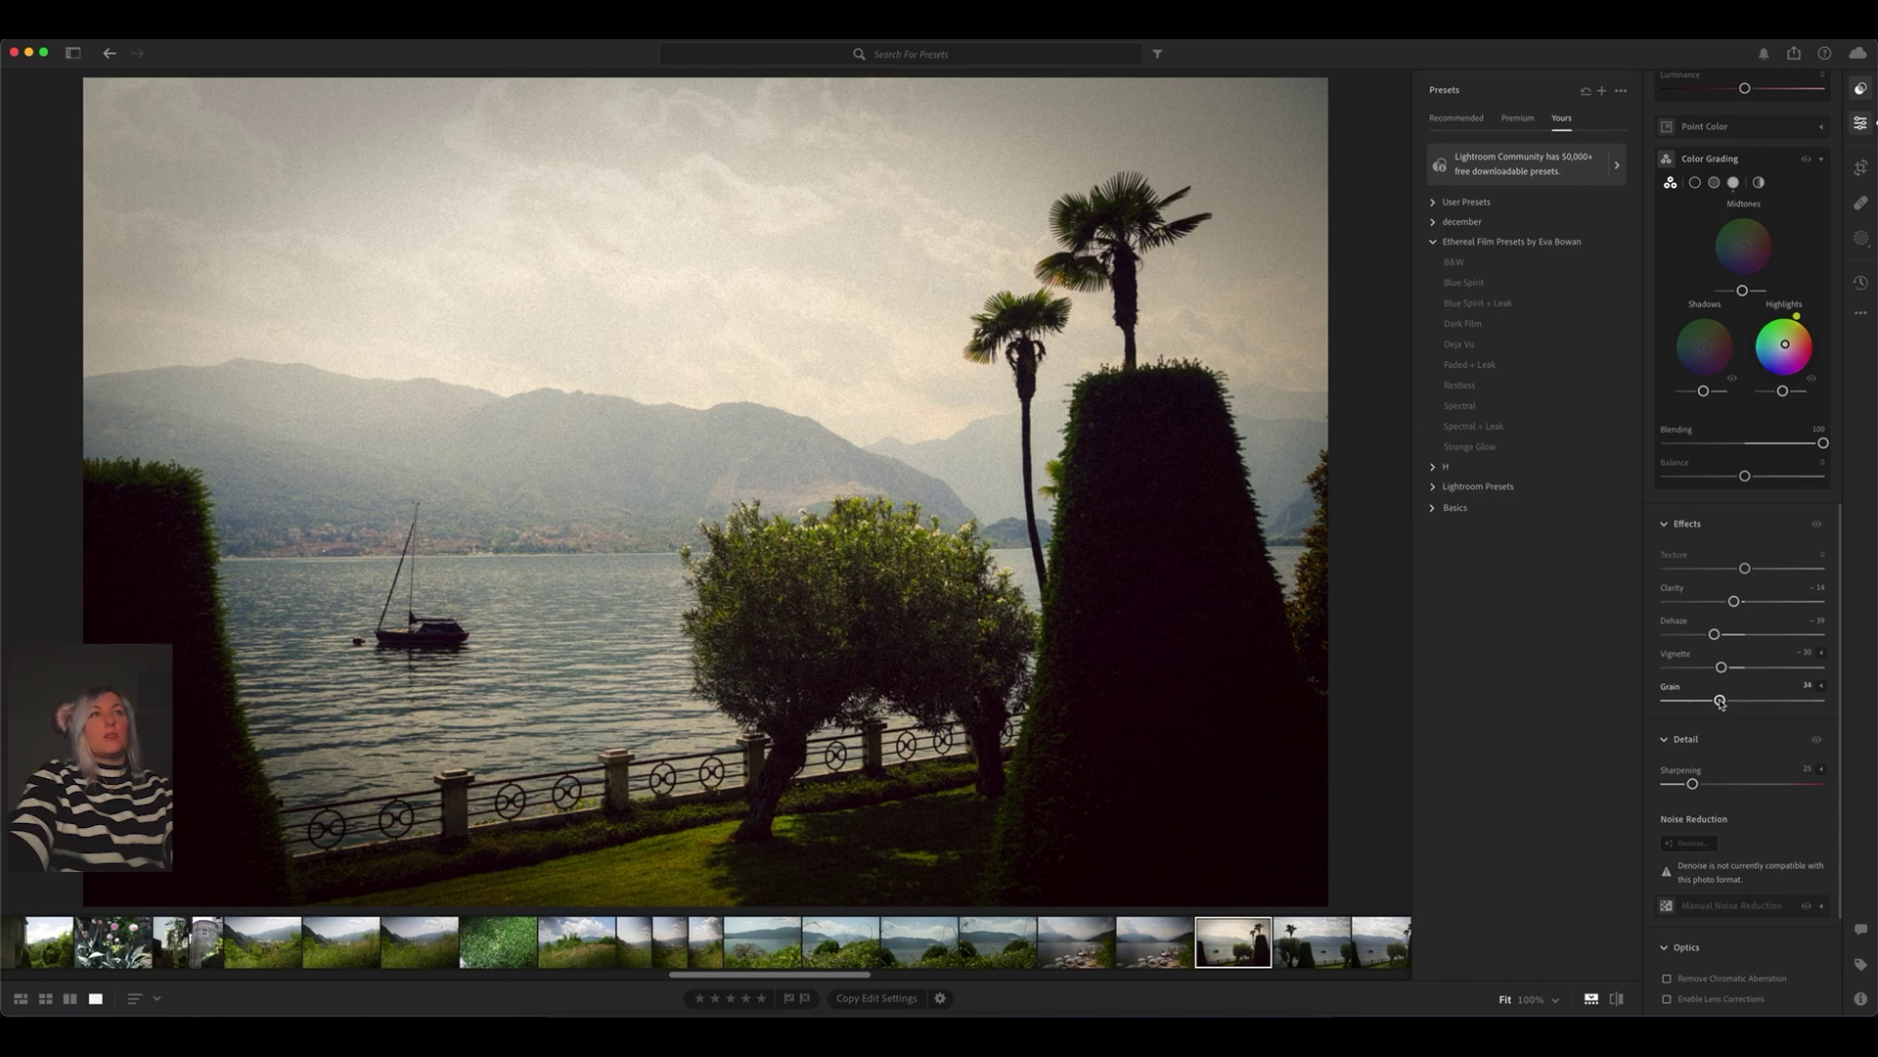
pyautogui.moveTo(1720, 703); pyautogui.dragTo(1711, 703)
# Reshape the lower tone curve with points at about 23, 20 and 32, 33, and compare the lake photo with its original.
pyautogui.scroll(15, 1712, 685)
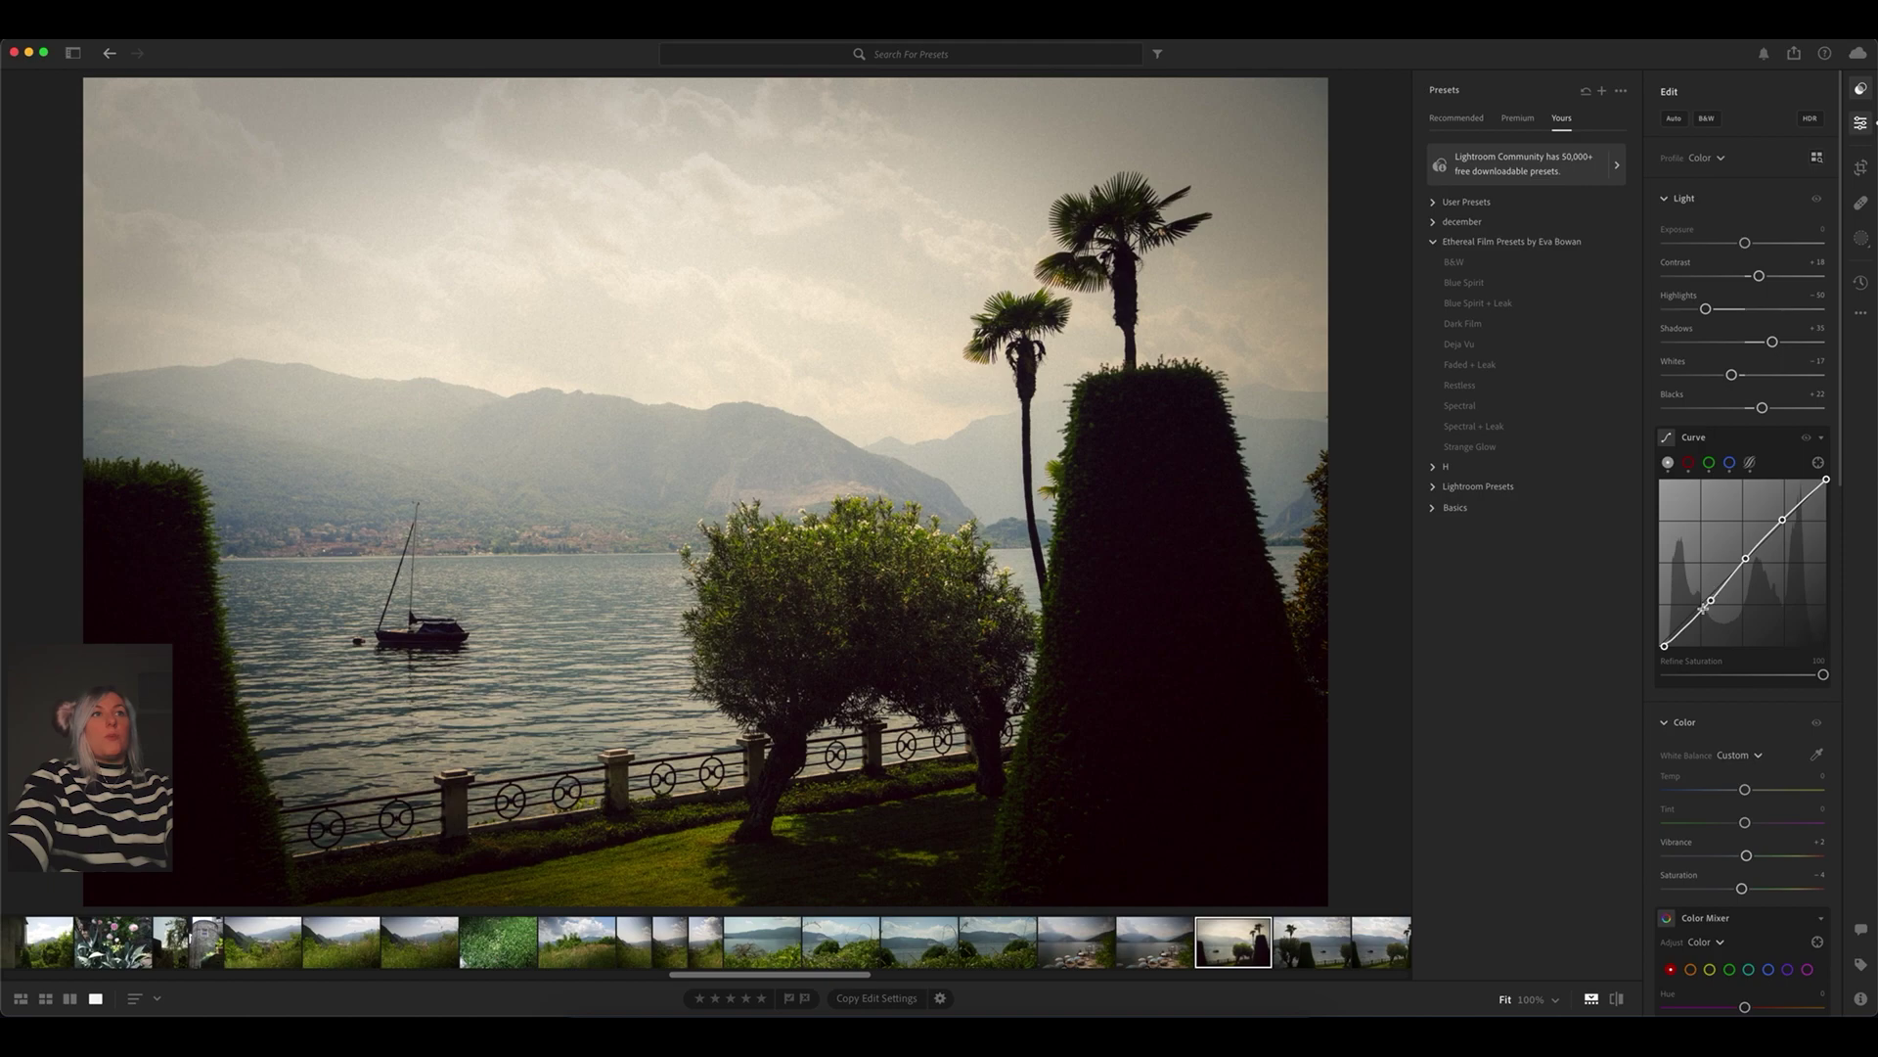
pyautogui.moveTo(1710, 606); pyautogui.dragTo(1698, 613)
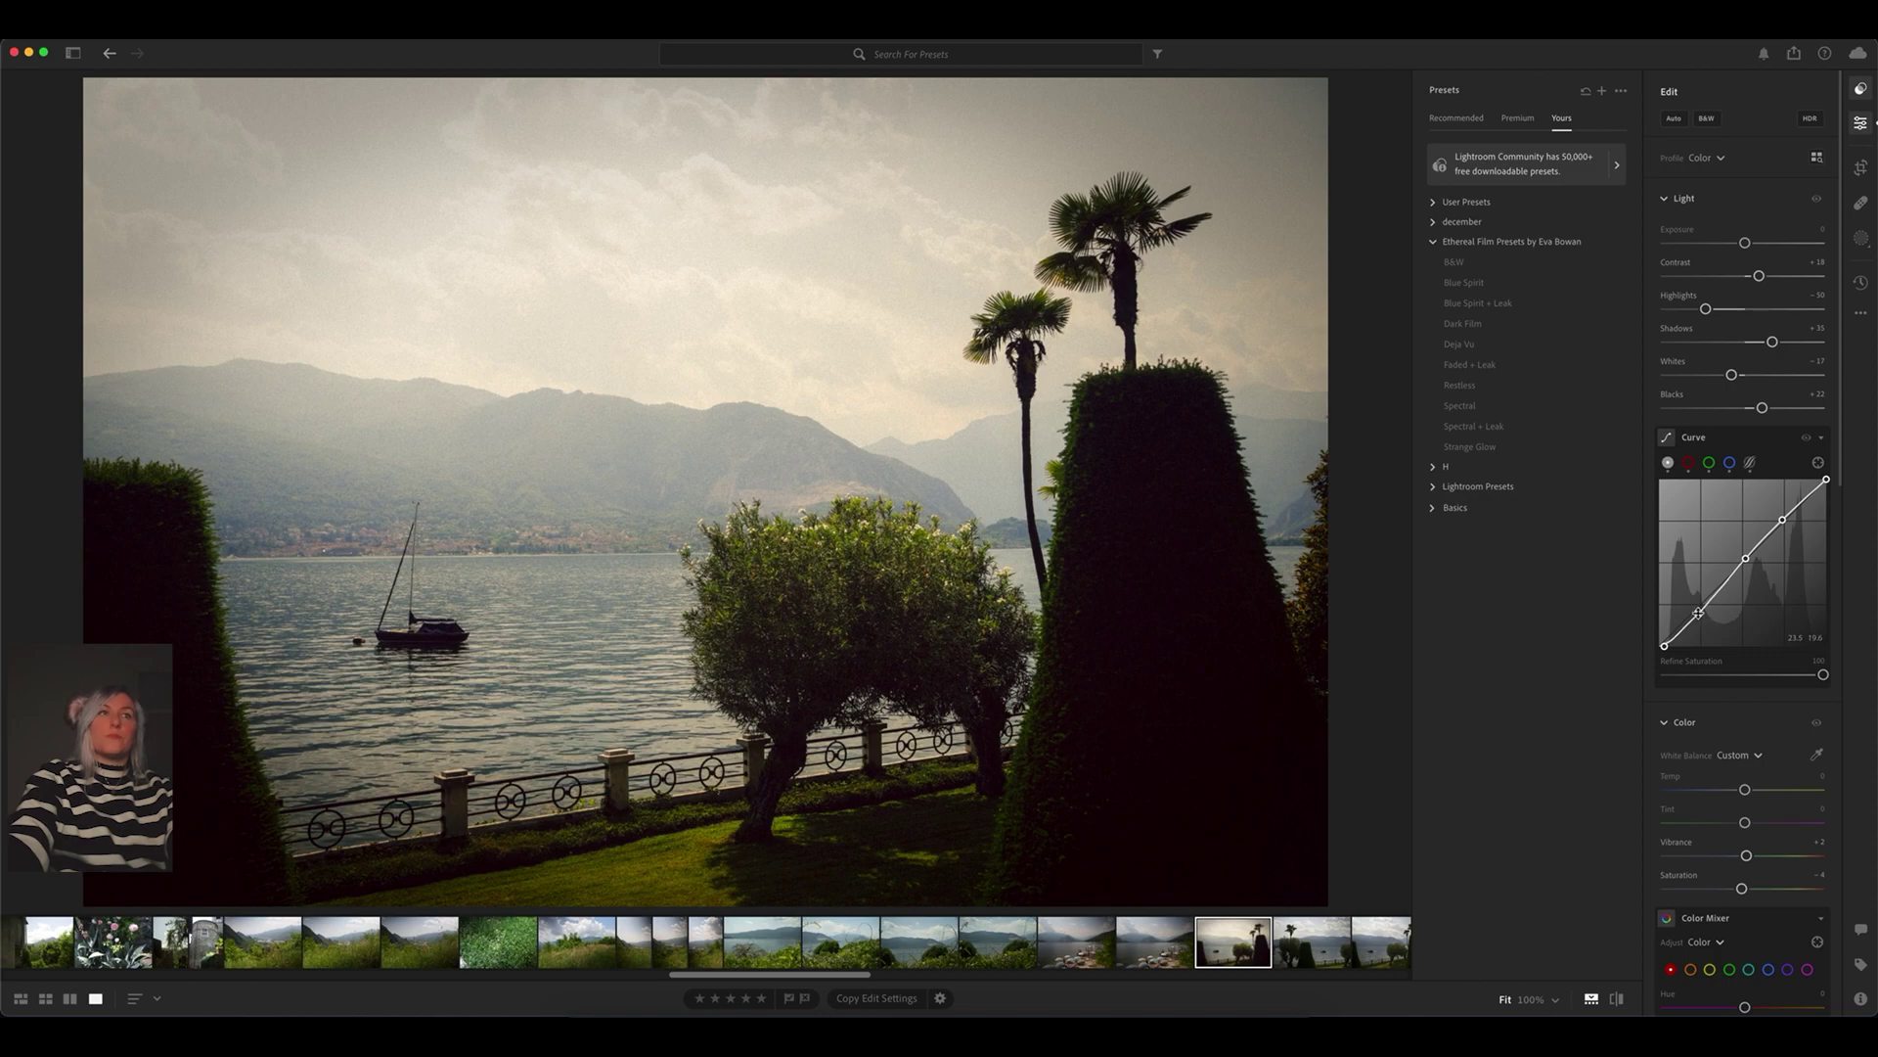
pyautogui.click(1715, 592)
pyautogui.moveTo(1715, 592); pyautogui.dragTo(1715, 595)
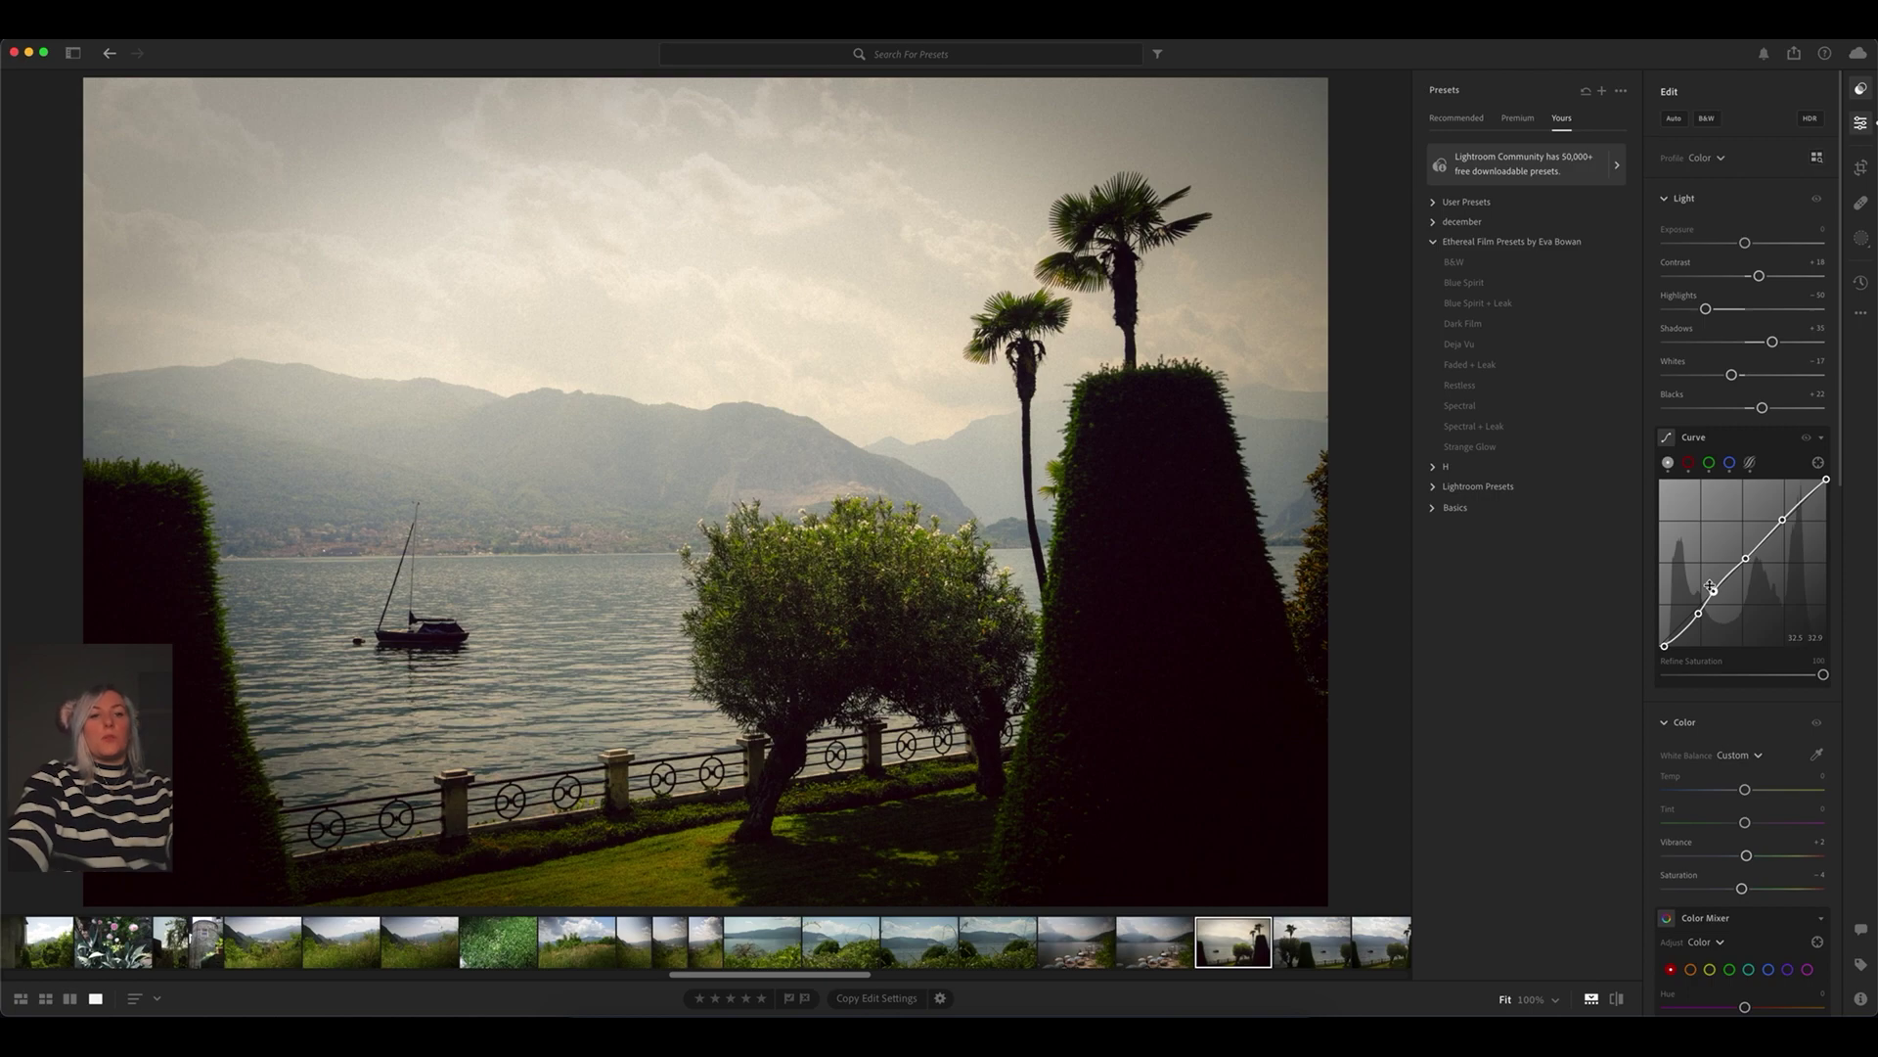
pyautogui.press('\\')
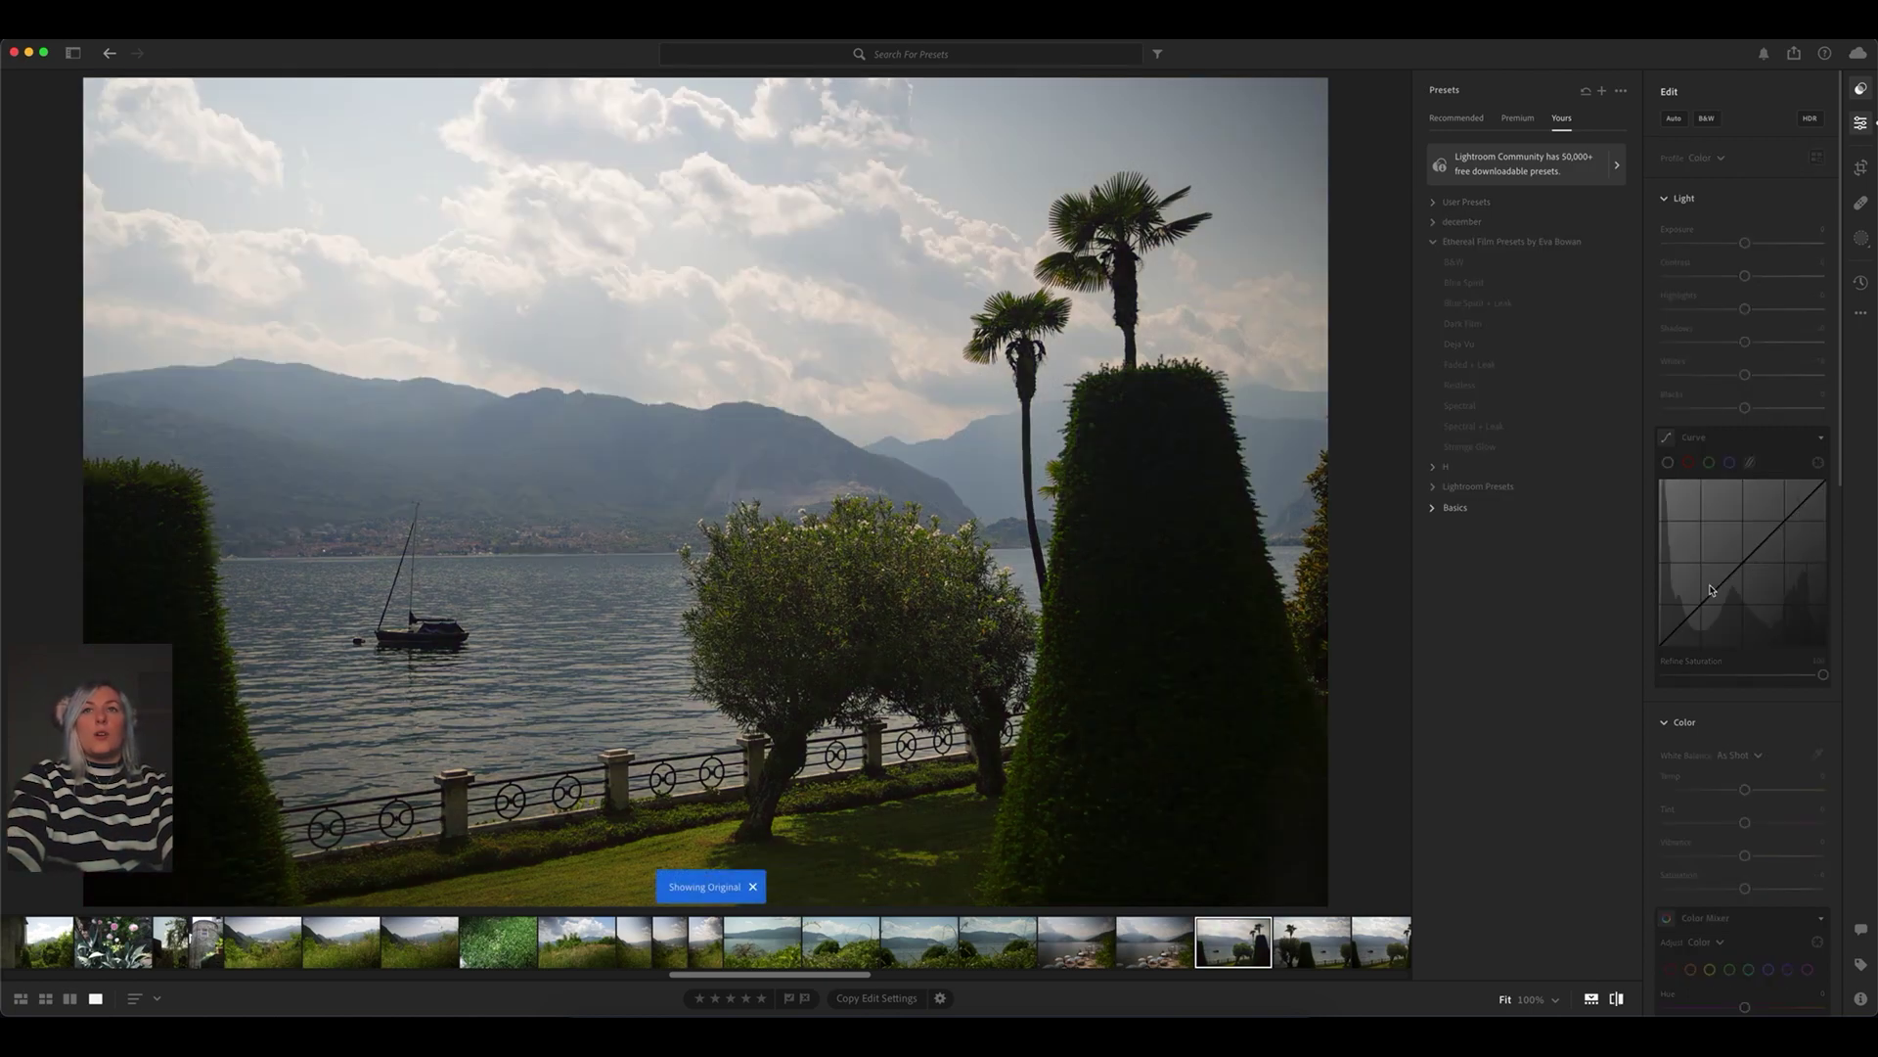
pyautogui.press('\\')
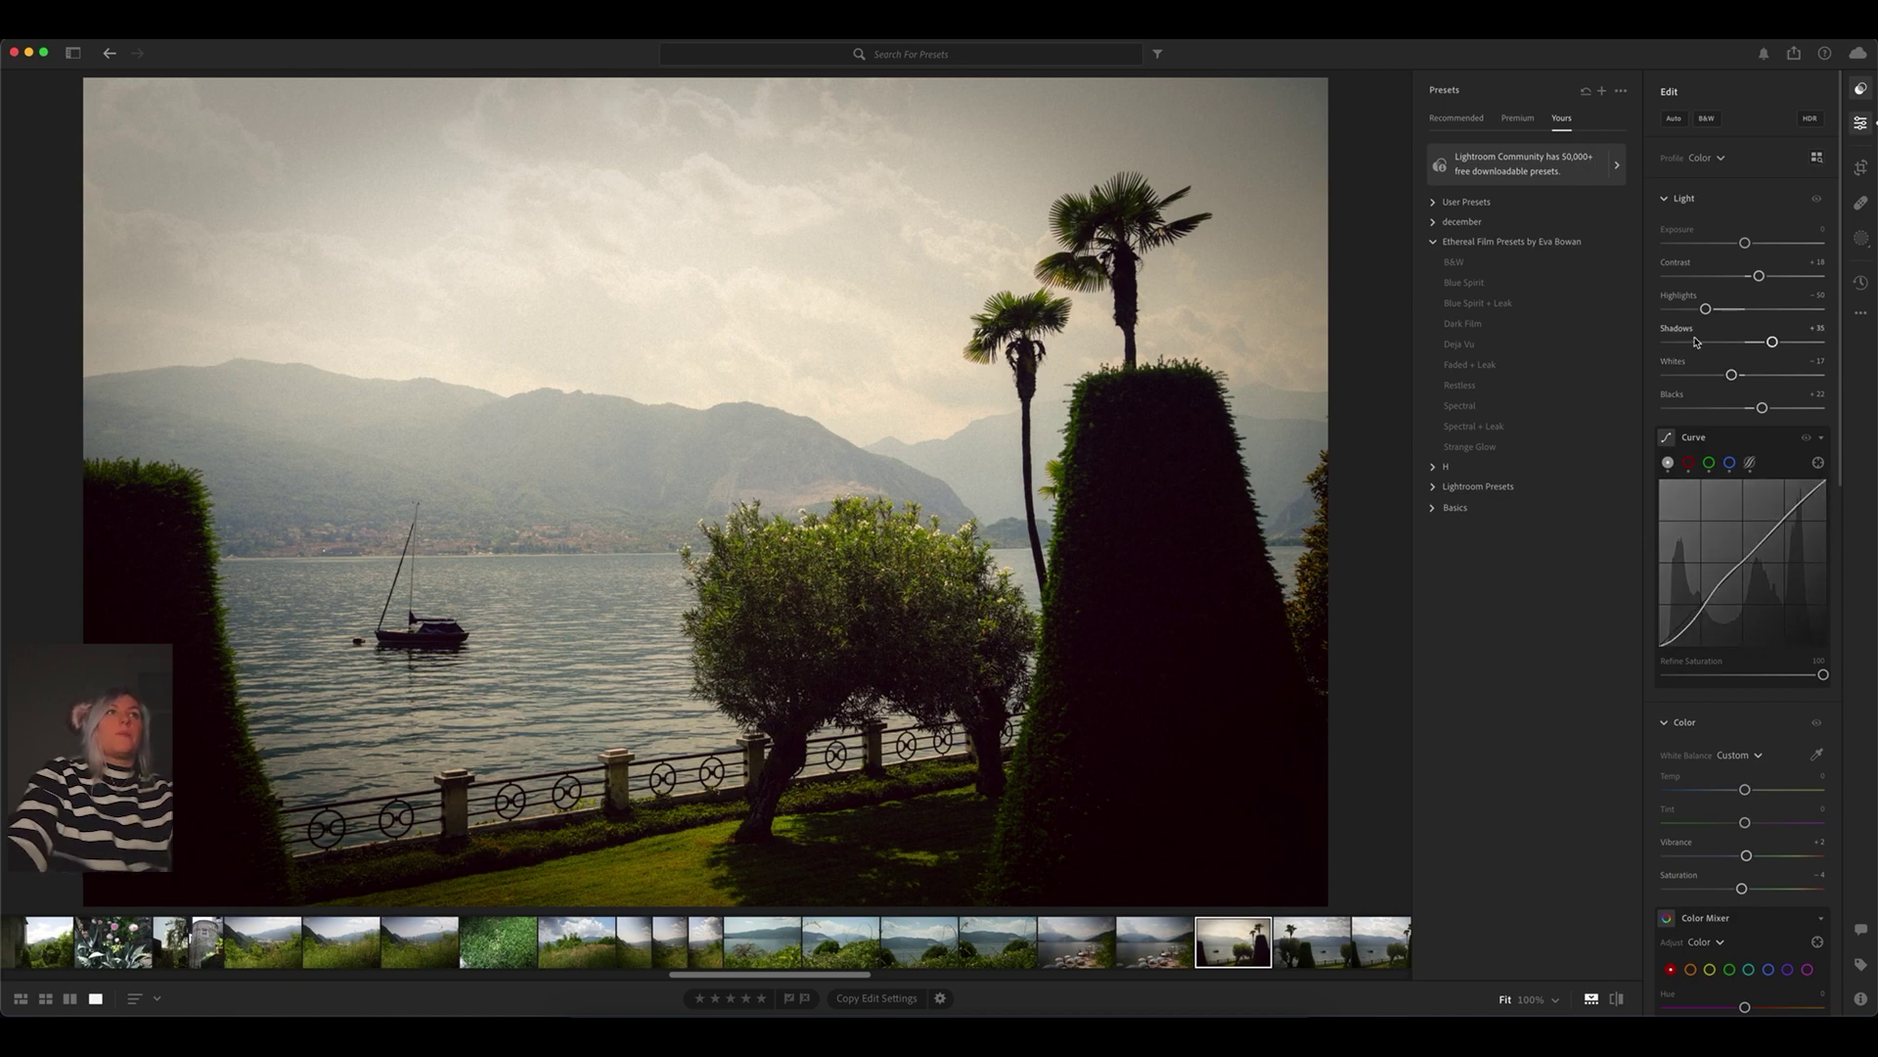
# Lower the lake photo's Highlights to about -89, cool Temp to -16, and compare the edit with the original.
pyautogui.moveTo(1705, 309); pyautogui.dragTo(1675, 310)
pyautogui.scroll(-2, 1730, 799)
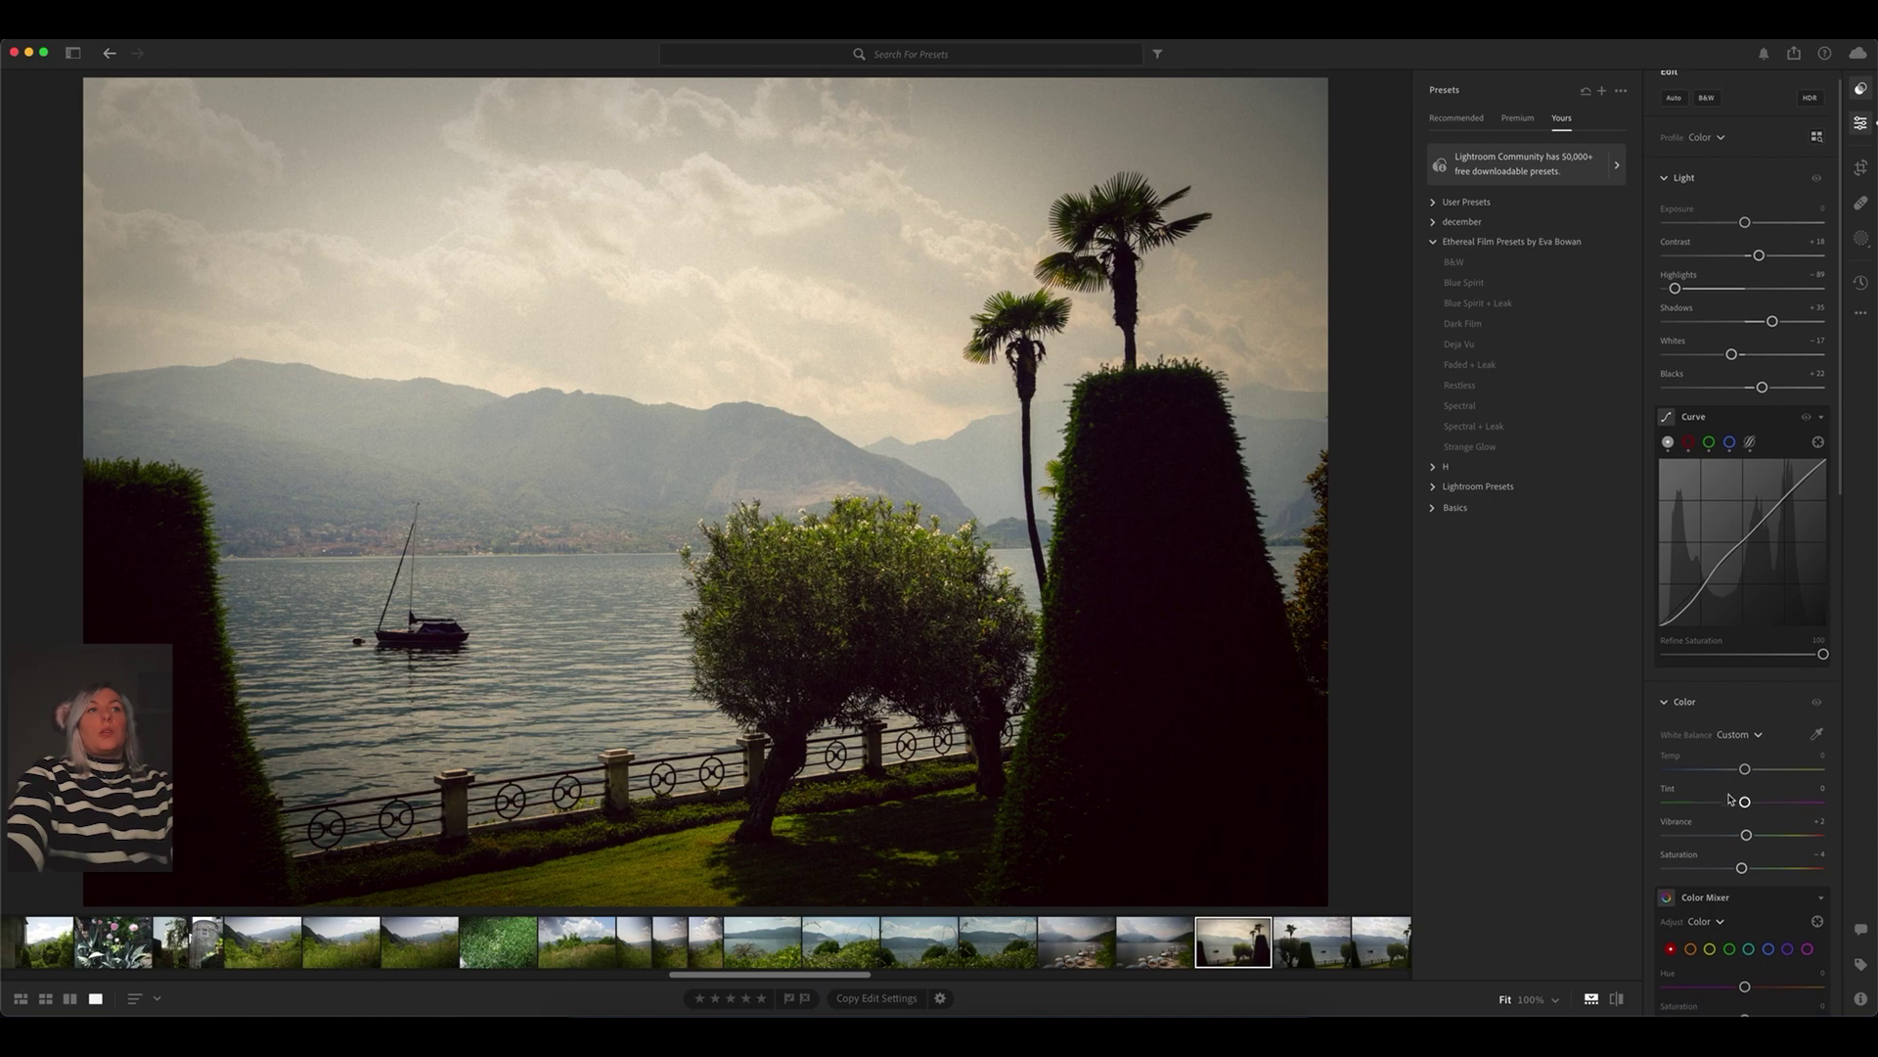
pyautogui.scroll(-2, 1730, 799)
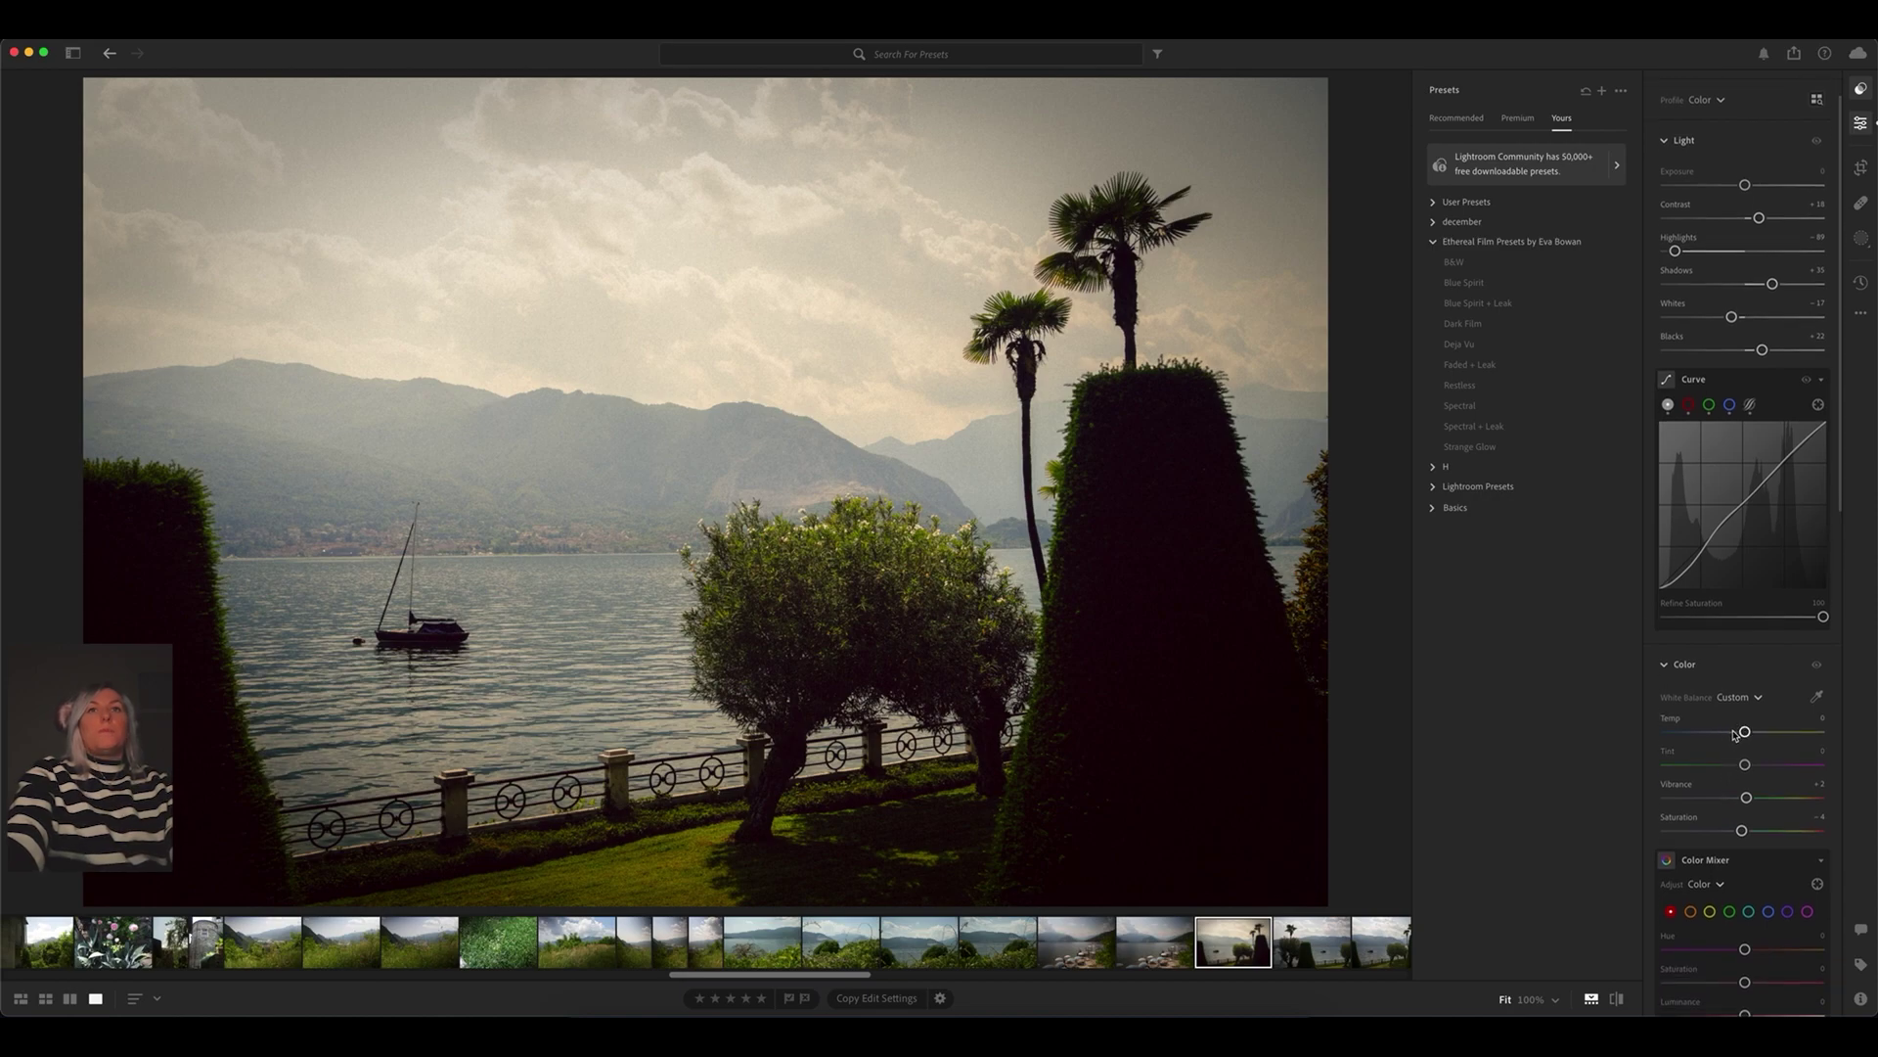
pyautogui.click(1734, 733)
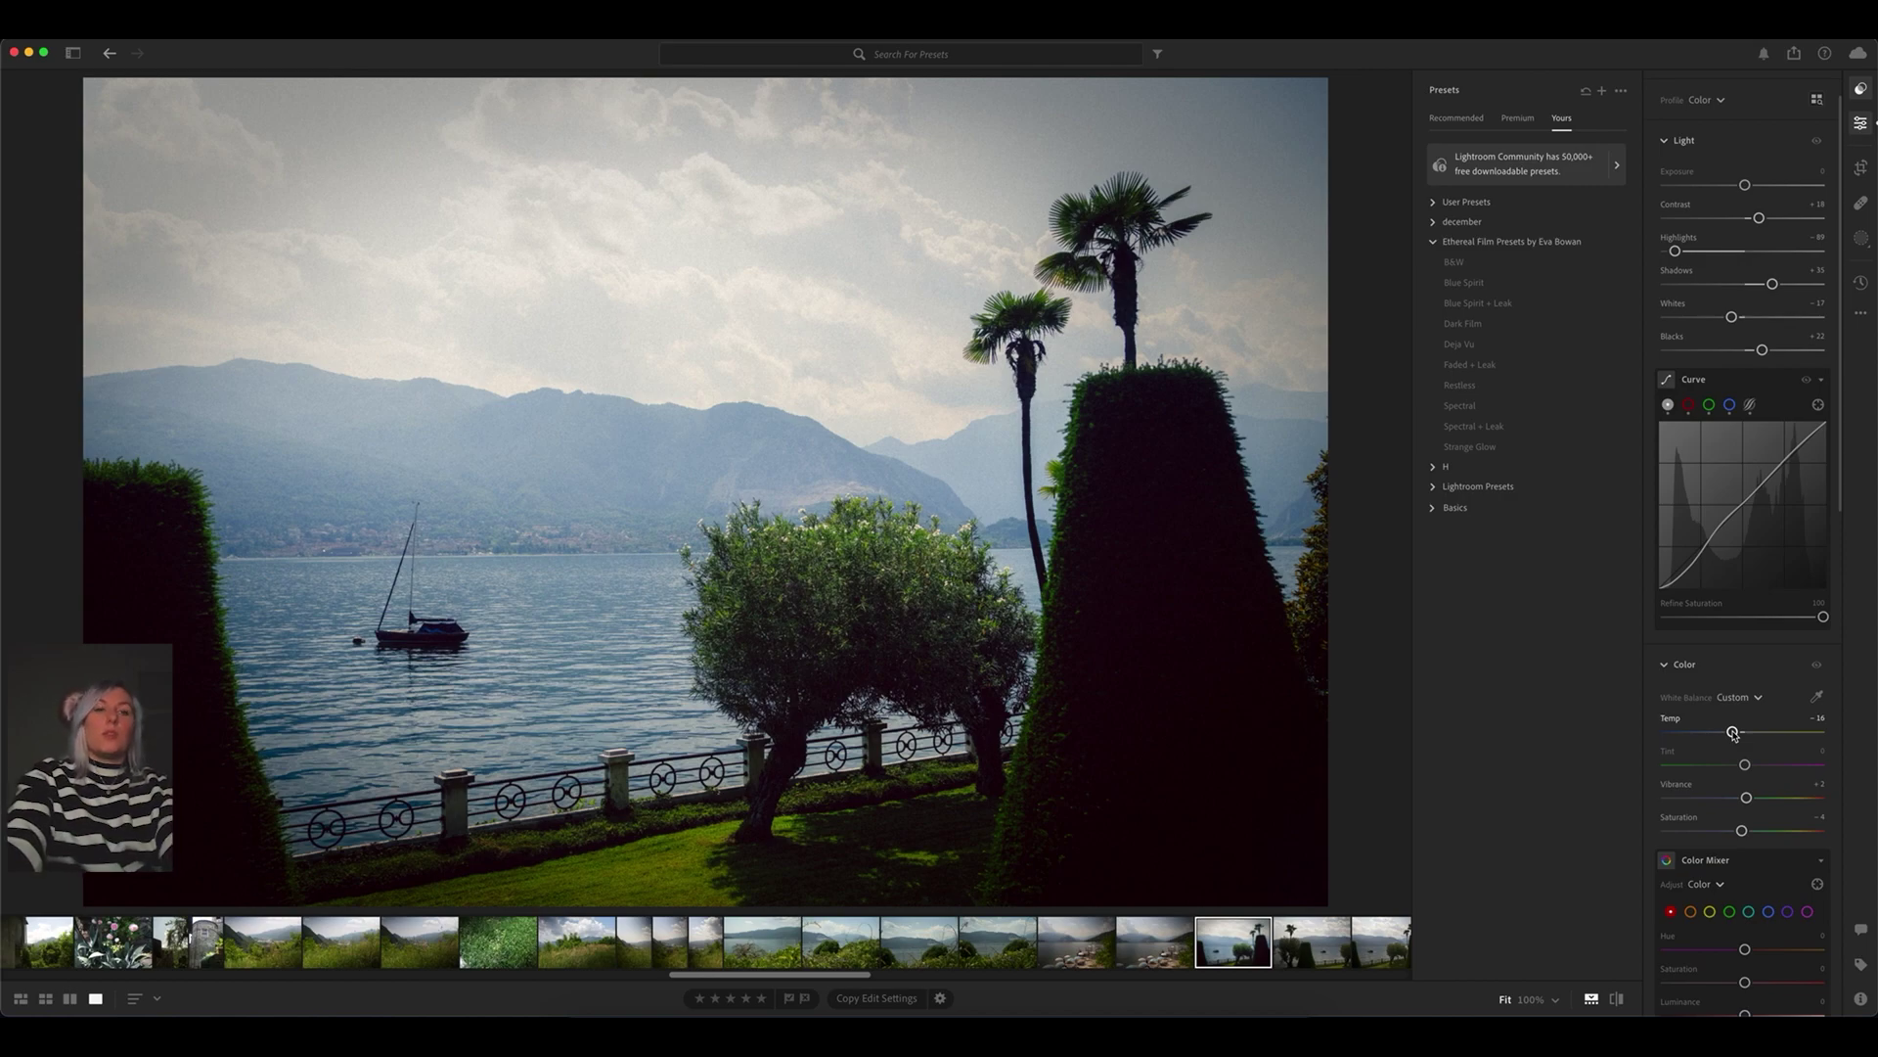
pyautogui.press('\\')
pyautogui.press('\\')
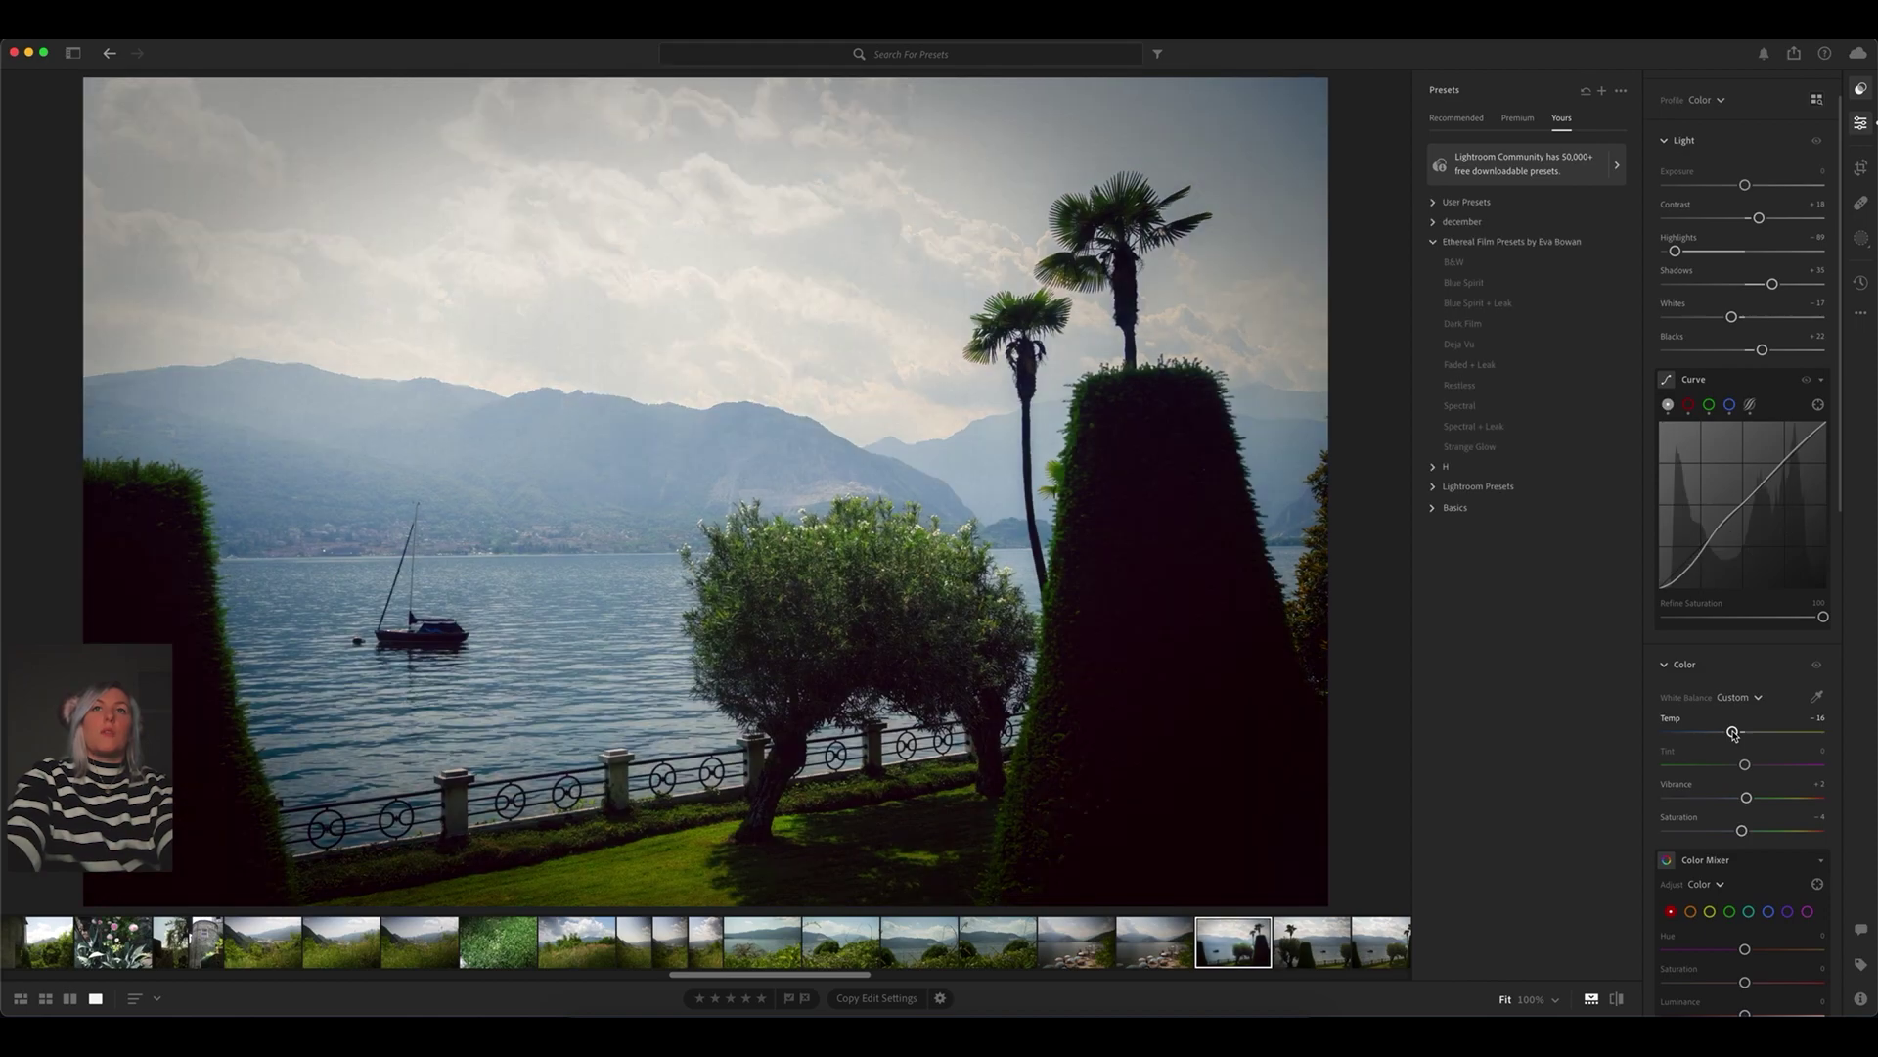
pyautogui.press('\\')
pyautogui.press('\\')
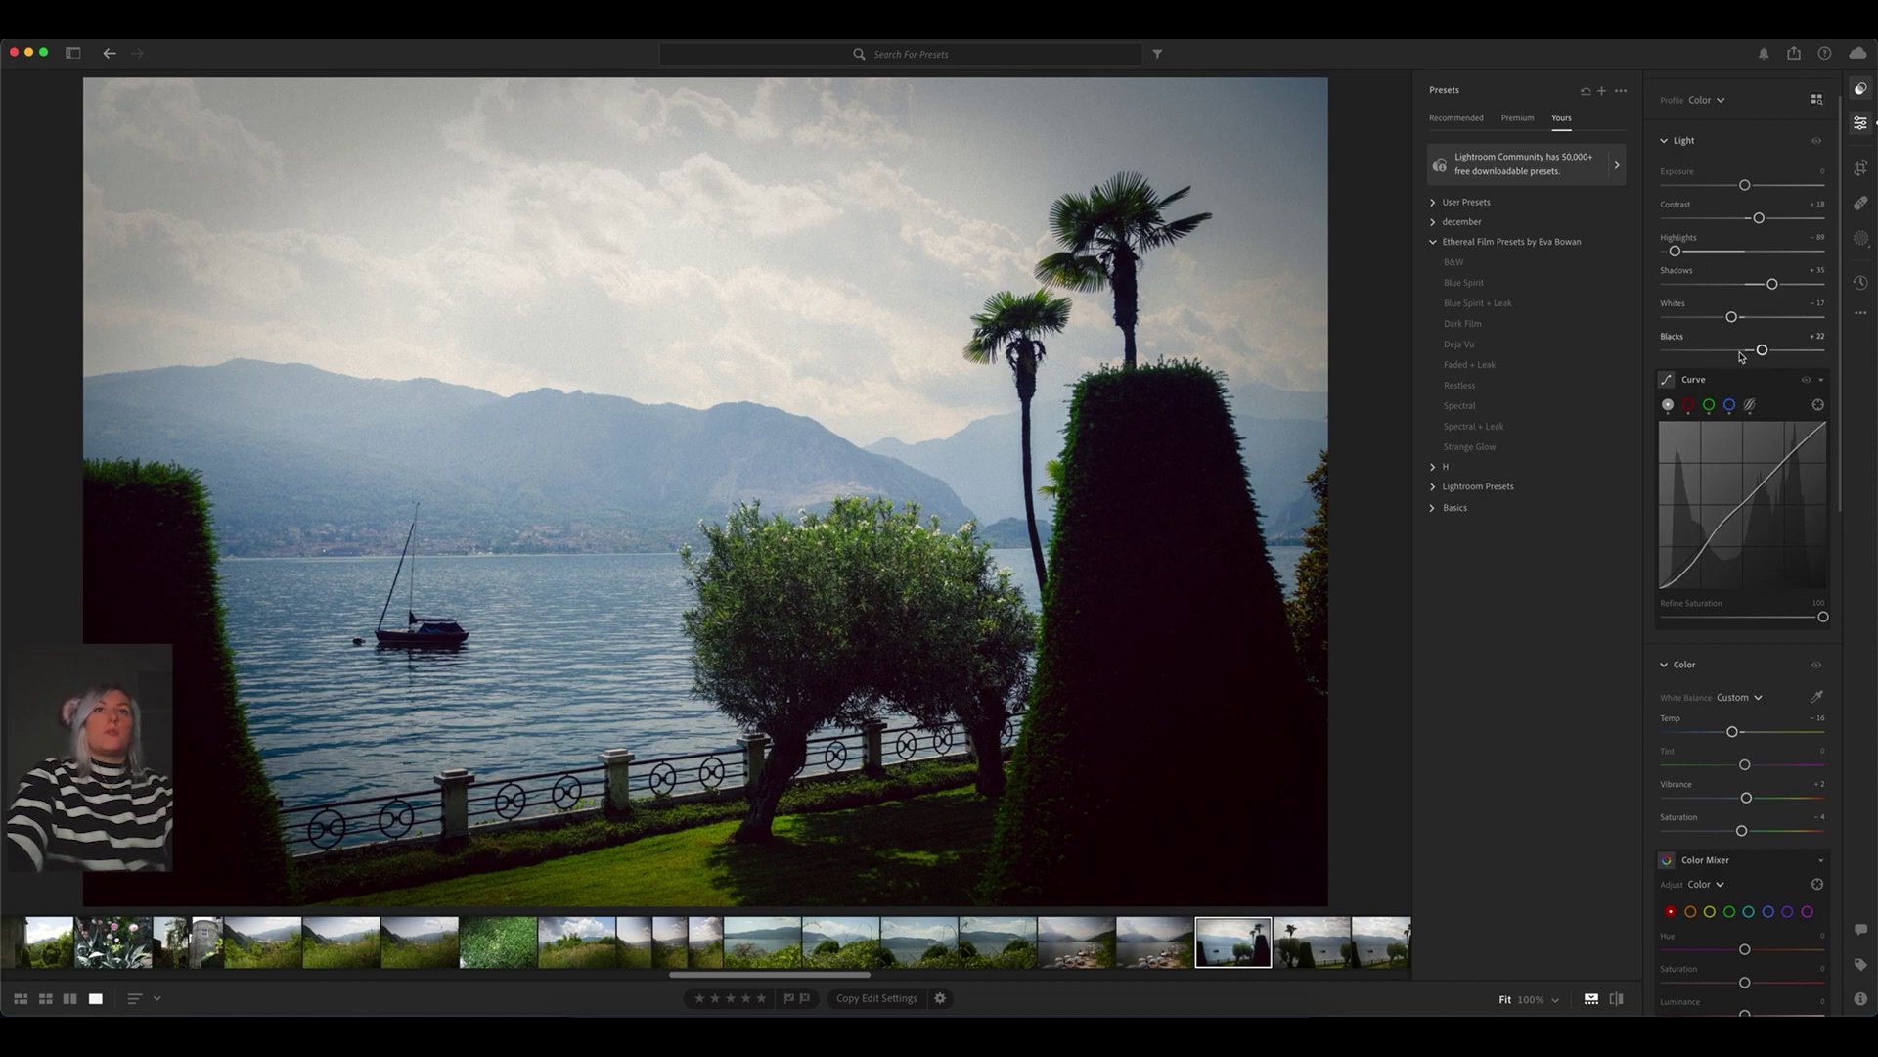
# Try raising Blacks to about +47 on the lake photo and undo the change.
pyautogui.moveTo(1762, 349); pyautogui.dragTo(1784, 352)
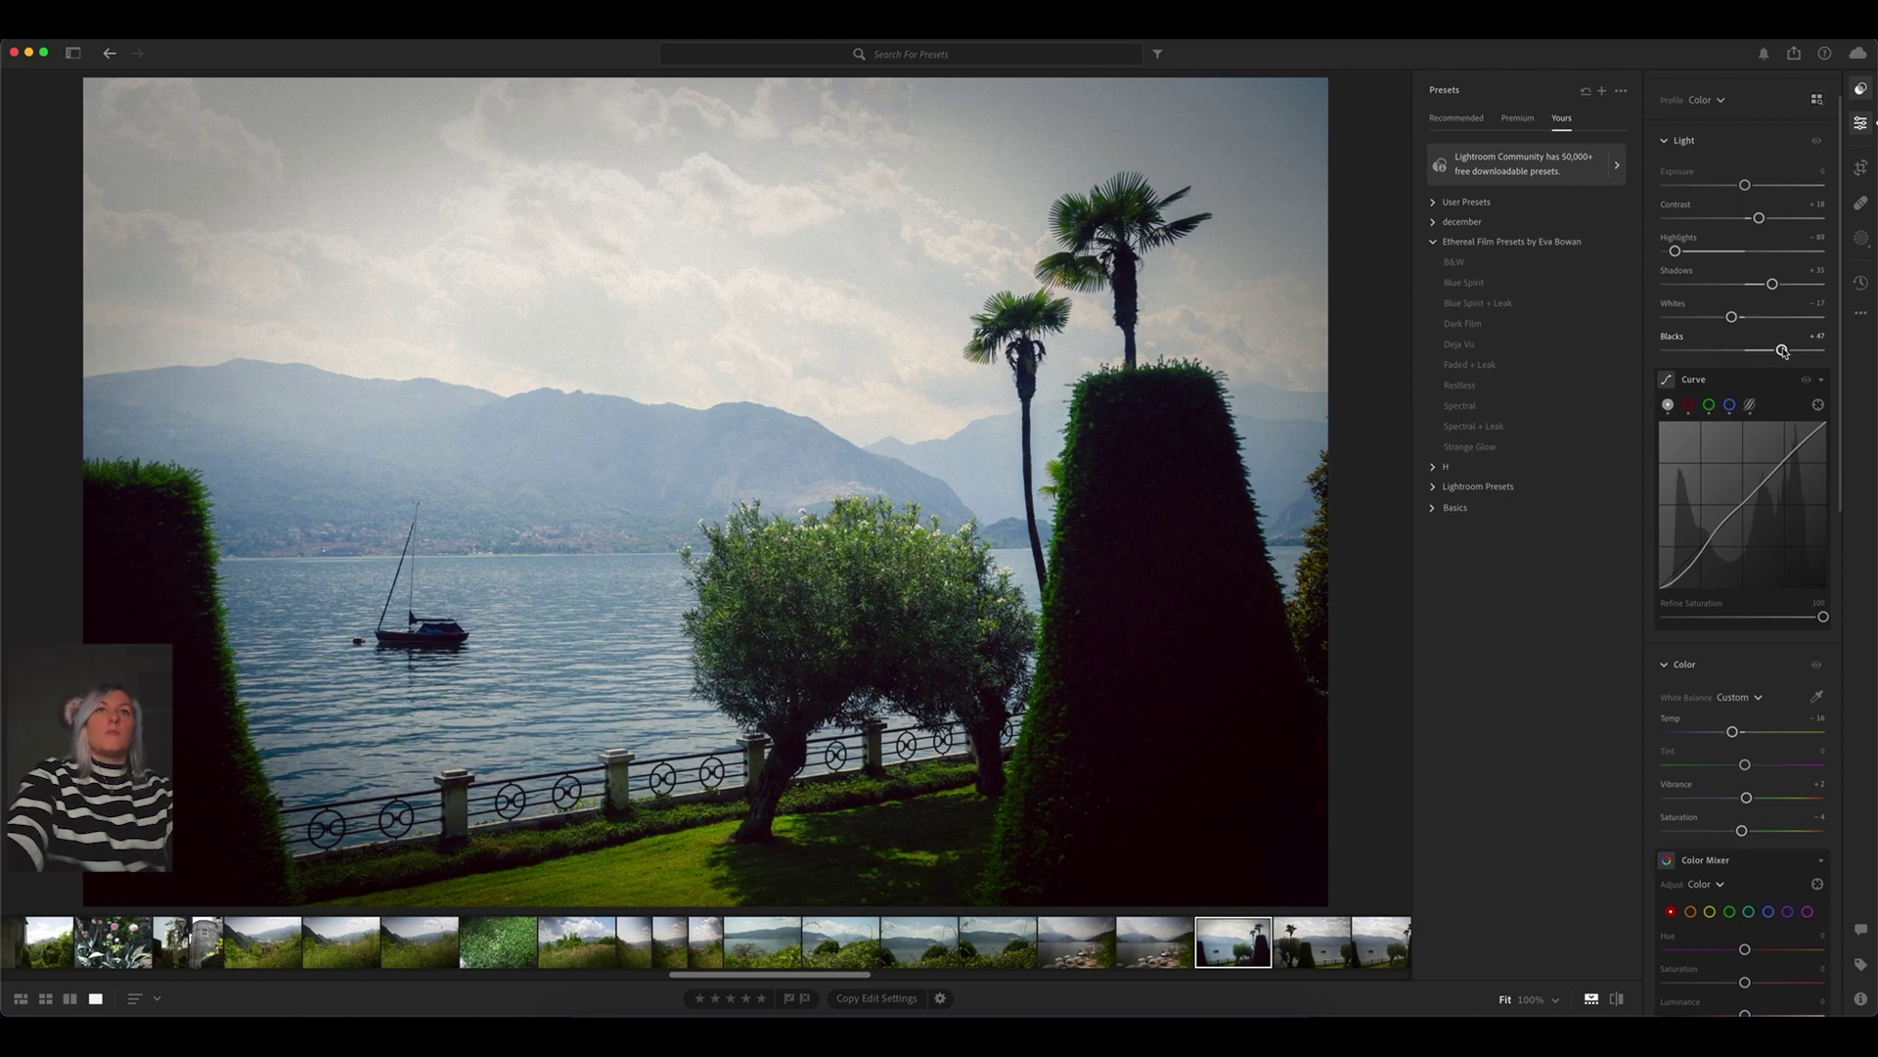
pyautogui.press('super+z')
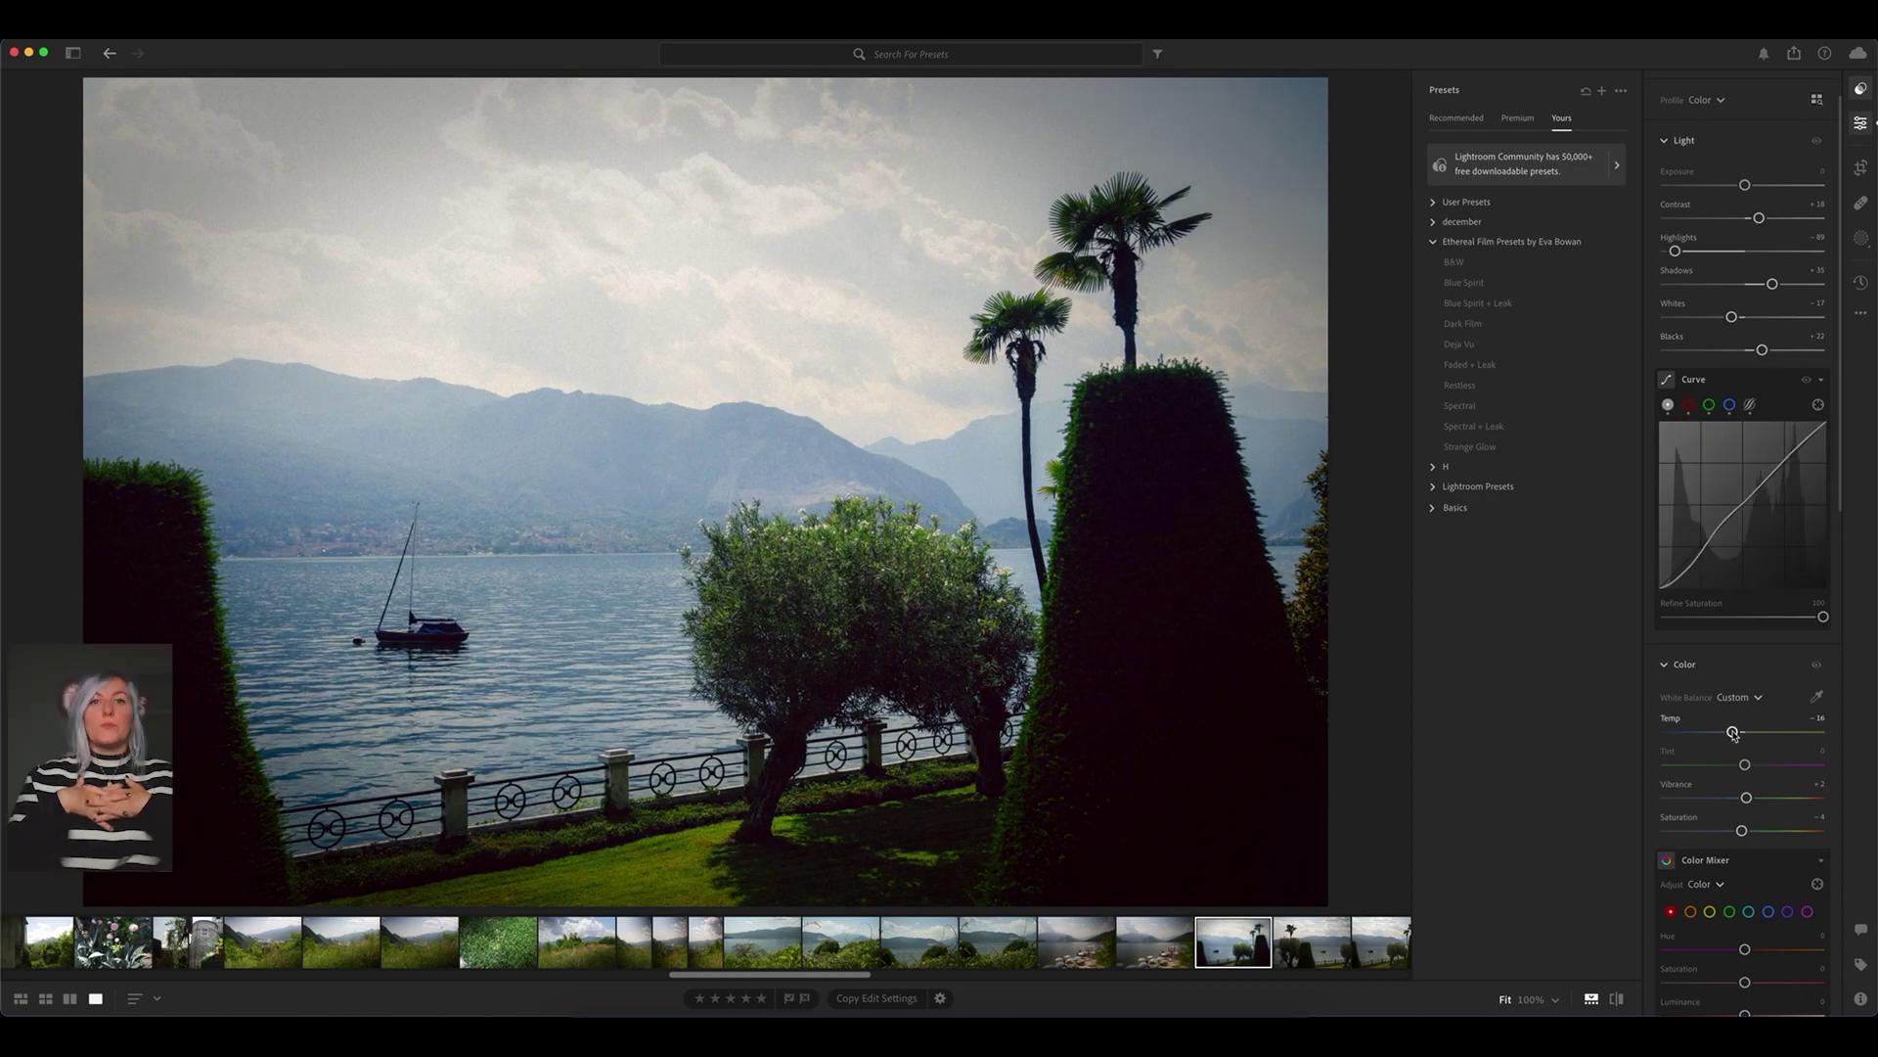